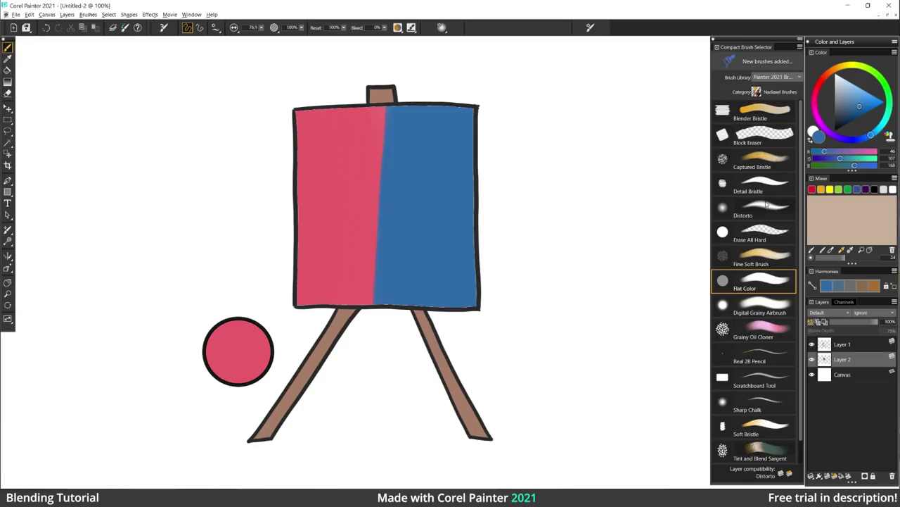
Blend the pink and blue halves of the easel canvas with the Fine Soft Brush, repeatedly sampling the mixed purples along the transition.
left_click(764, 258)
mouse_move(380, 114)
left_mouse_down()
mouse_move(391, 130)
mouse_move(372, 203)
left_mouse_up()
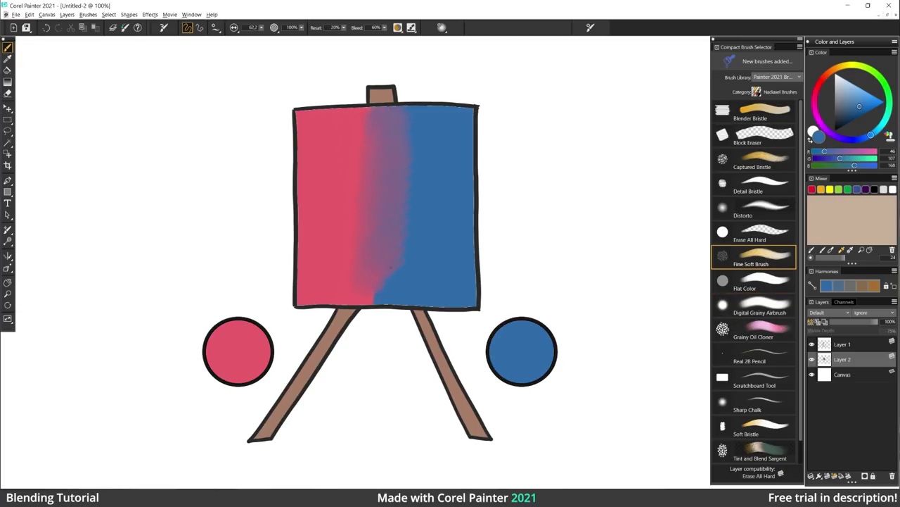
left_click(368, 134, "alt")
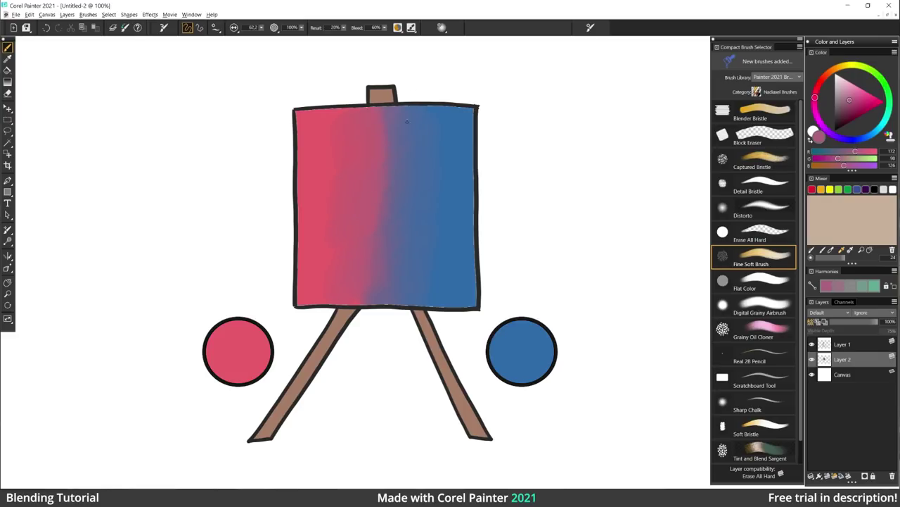
left_click(401, 123, "alt")
left_click(386, 252, "alt")
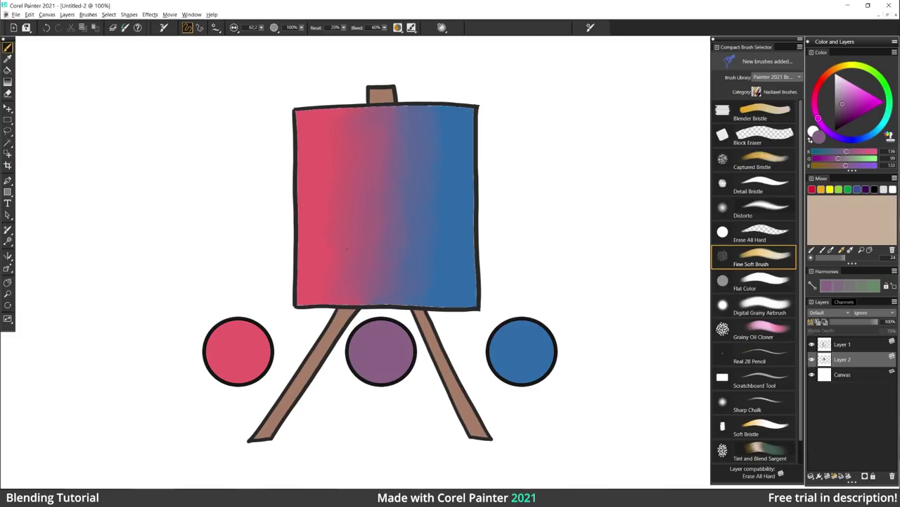
left_click(345, 156, "alt")
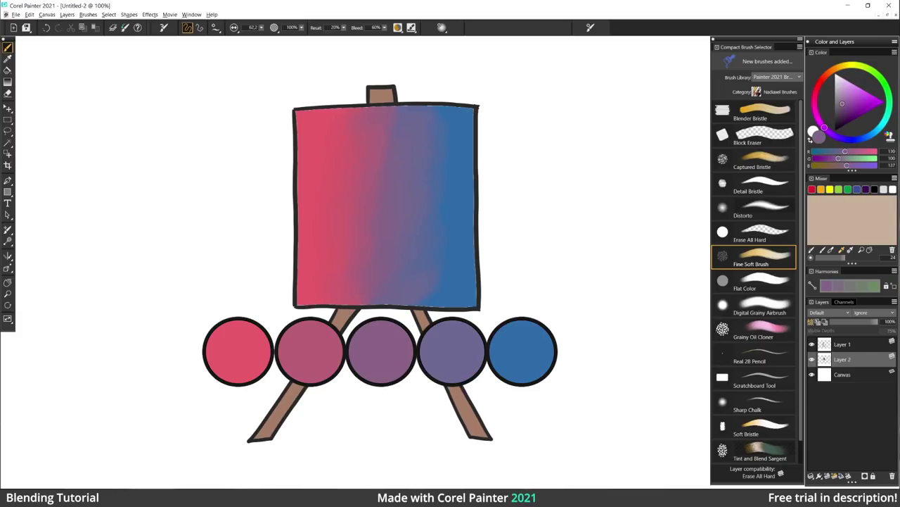
left_click(415, 277, "alt")
left_click(375, 282, "alt")
left_click_drag(375, 282, 386, 284)
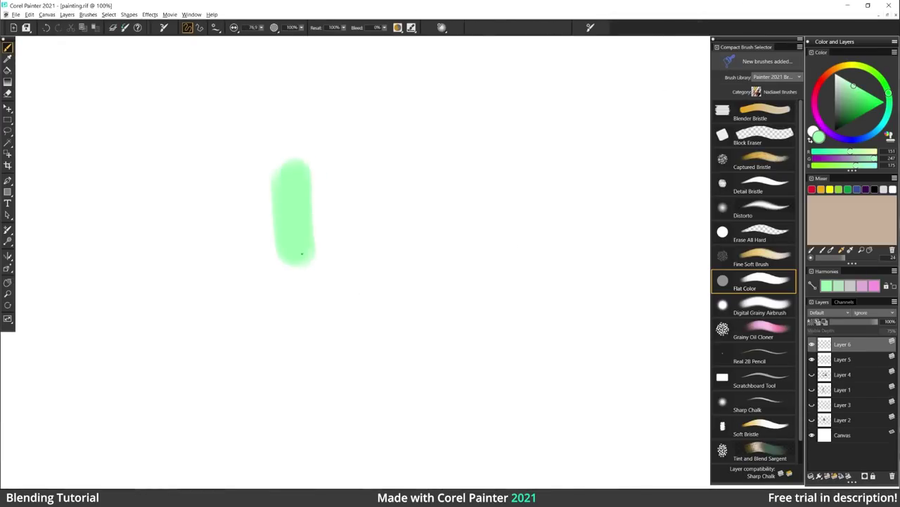
Paint a darker green beside the light green with Flat Color and blend the two using sampled mid-greens.
left_click_drag(405, 158, 405, 264)
mouse_move(331, 183)
left_mouse_down()
mouse_move(394, 191)
mouse_move(377, 245)
left_mouse_up()
left_click_drag(421, 182, 420, 246)
left_click(410, 209, "alt")
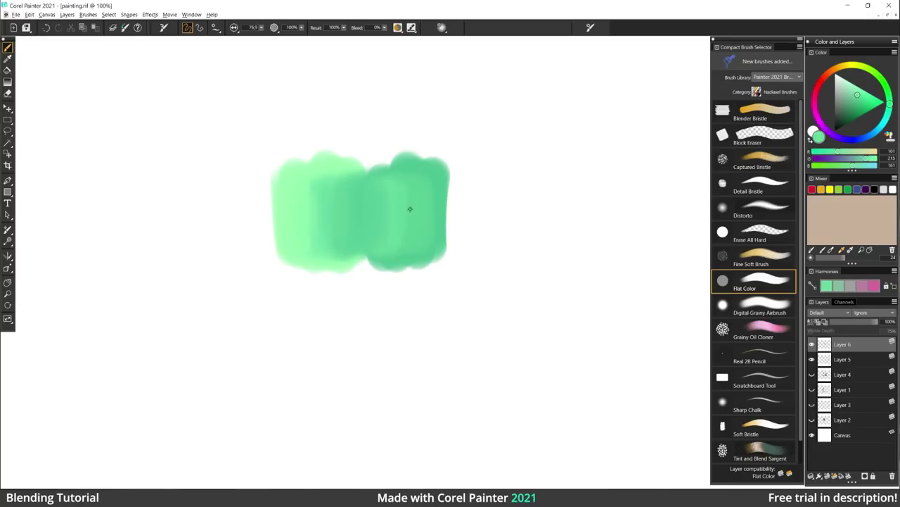
left_click_drag(447, 175, 448, 253)
left_click_drag(330, 183, 331, 252)
left_click_drag(357, 189, 358, 243)
left_click(377, 189, "alt")
Paint adjoining red and ochre patches below the green swatch with Blender Bristle and blend where they meet.
left_click(765, 111)
left_click(821, 80)
left_click(870, 104)
left_click_drag(352, 347, 380, 402)
left_click(841, 66)
left_click_drag(425, 358, 399, 401)
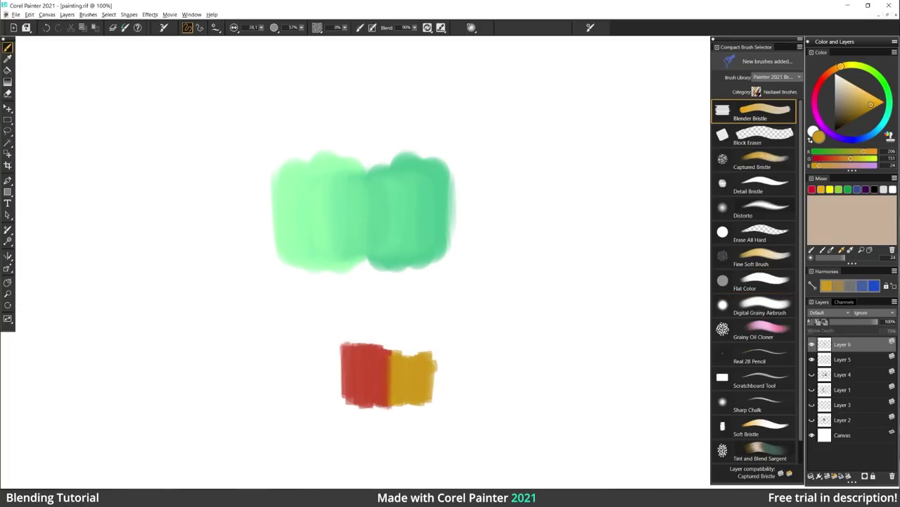
left_click_drag(392, 358, 393, 403)
Paint a pale blue and pale pink swatch with the Fine Soft Brush and blend it with a sampled in-between colour.
left_click(753, 257)
left_click(857, 140)
left_click(846, 83)
left_click_drag(148, 292, 185, 302)
left_click(822, 120)
mouse_move(235, 285)
left_mouse_down()
mouse_move(203, 324)
mouse_move(148, 351)
left_mouse_up()
left_click(162, 317, "alt")
Paint a cyan and purple swatch with Soft Bristle and blend the boundary using a sampled mid-tone.
left_click(760, 428)
left_click(879, 128)
left_click(860, 91)
mouse_move(508, 253)
left_mouse_down()
mouse_move(516, 324)
mouse_move(552, 315)
left_mouse_up()
left_click(821, 124)
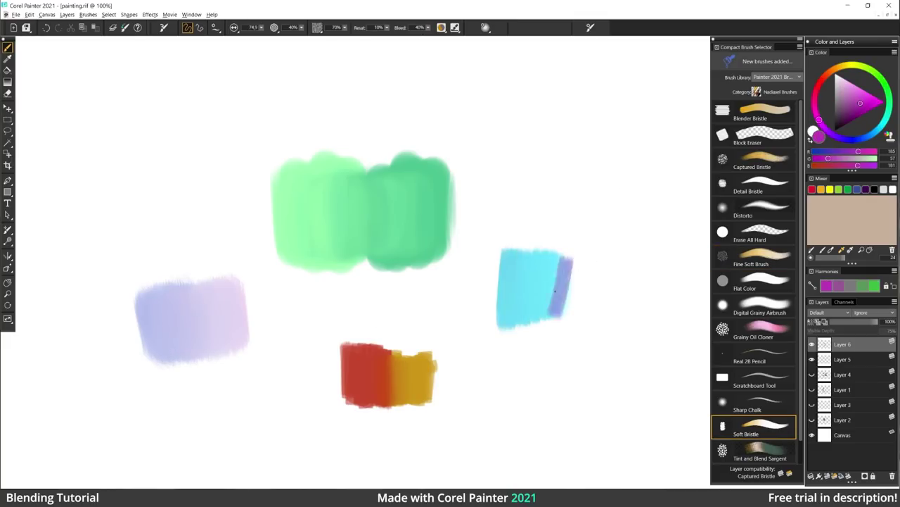
left_click(559, 285, "alt")
mouse_move(567, 262)
left_mouse_down()
mouse_move(610, 314)
mouse_move(557, 302)
left_mouse_up()
Handwrite the labels "Soft Bristle" and "Flat Color" above the cyan-purple and green swatches in dark grey with the Scratchboard Tool.
left_click(753, 184)
left_click(835, 120)
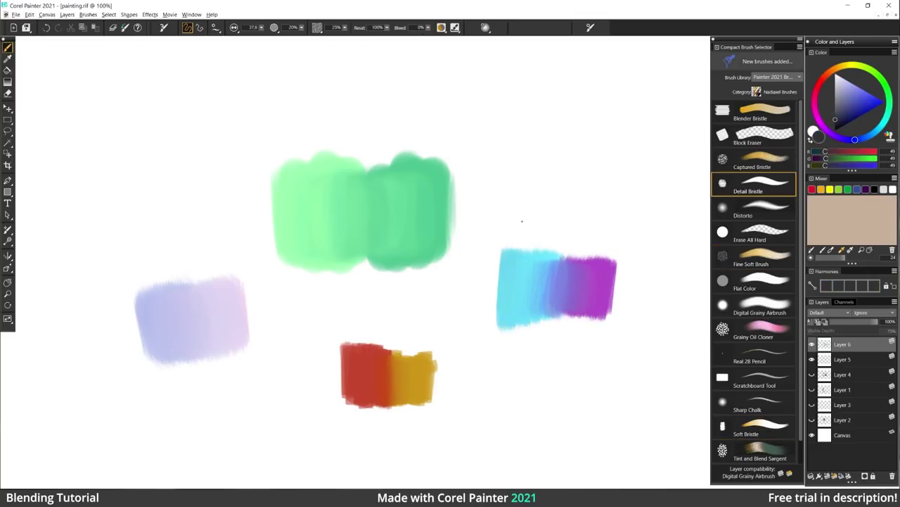
left_click(754, 379)
left_click_drag(515, 217, 506, 235)
left_click_drag(556, 213, 558, 234)
left_click_drag(595, 217, 611, 233)
mouse_move(310, 123)
left_mouse_down()
mouse_move(309, 141)
mouse_move(352, 141)
left_mouse_up()
left_click_drag(360, 124, 406, 137)
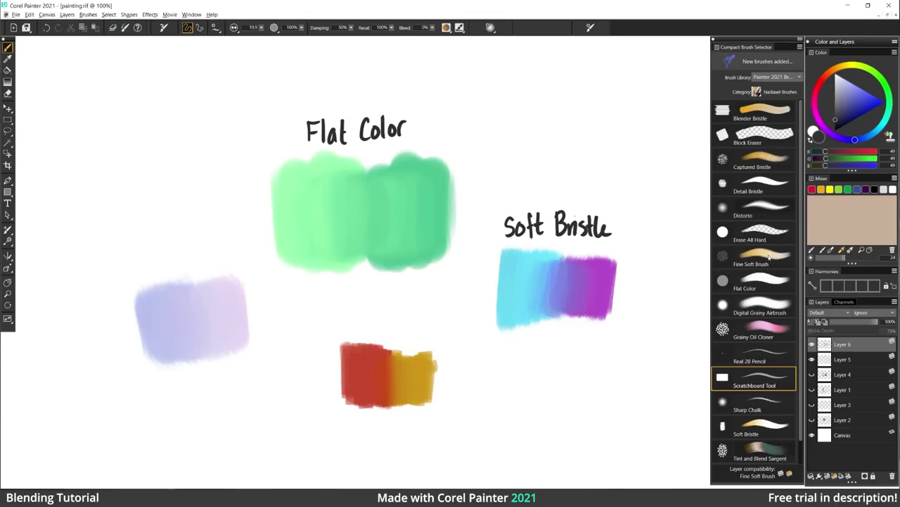
Handwrite the label "Fine Soft Brush" above the pale blue and pink swatch.
mouse_move(135, 241)
left_mouse_down()
mouse_move(152, 259)
mouse_move(175, 255)
left_mouse_up()
left_click_drag(182, 228, 218, 250)
left_click_drag(156, 262, 204, 273)
left_click(753, 427)
left_click_drag(537, 374, 576, 413)
key("ctrl+z")
Label the red and ochre swatch "Blender Bristle" with the Scratchboard Tool and write the title "My Favorites in Corel" in dark blue.
left_click(755, 379)
left_click_drag(345, 308, 420, 342)
left_click(847, 110)
mouse_move(184, 86)
left_mouse_down()
mouse_move(219, 91)
mouse_move(227, 111)
left_mouse_up()
left_click_drag(257, 53, 435, 74)
left_click_drag(485, 68, 530, 95)
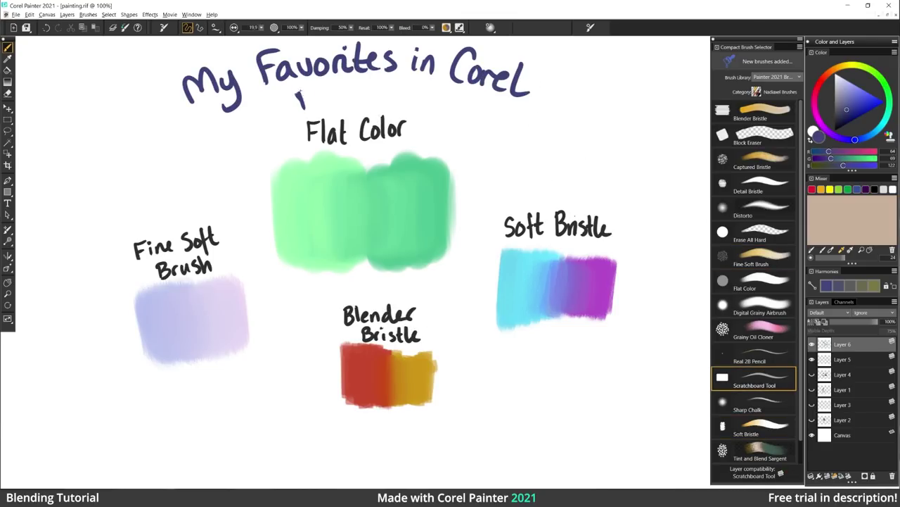
left_click_drag(314, 90, 429, 106)
left_click_drag(366, 176, 370, 225)
left_click(8, 131)
left_click_drag(495, 119, 491, 107)
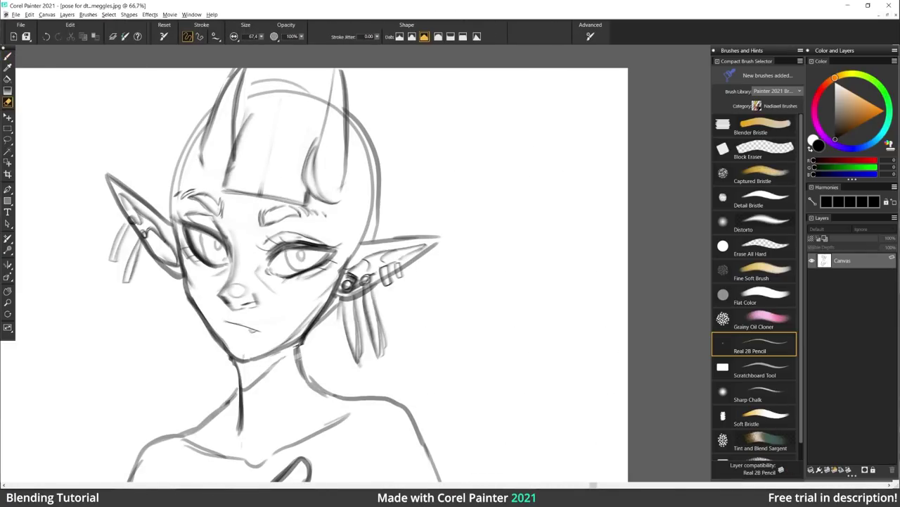
Sketch hair strands around the character's horns and forehead with the Real 2B Pencil and erase stray lines beside the head.
key("b")
left_click_drag(265, 124, 241, 193)
mouse_move(352, 281)
left_mouse_down()
mouse_move(347, 304)
mouse_move(378, 261)
left_mouse_up()
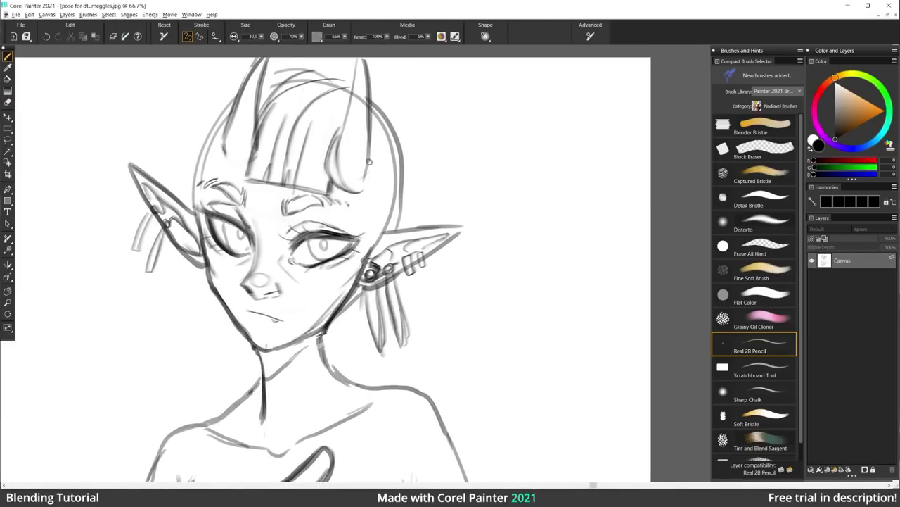
left_click_drag(248, 116, 204, 184)
left_click_drag(269, 85, 204, 148)
key("n")
left_click_drag(384, 169, 356, 199)
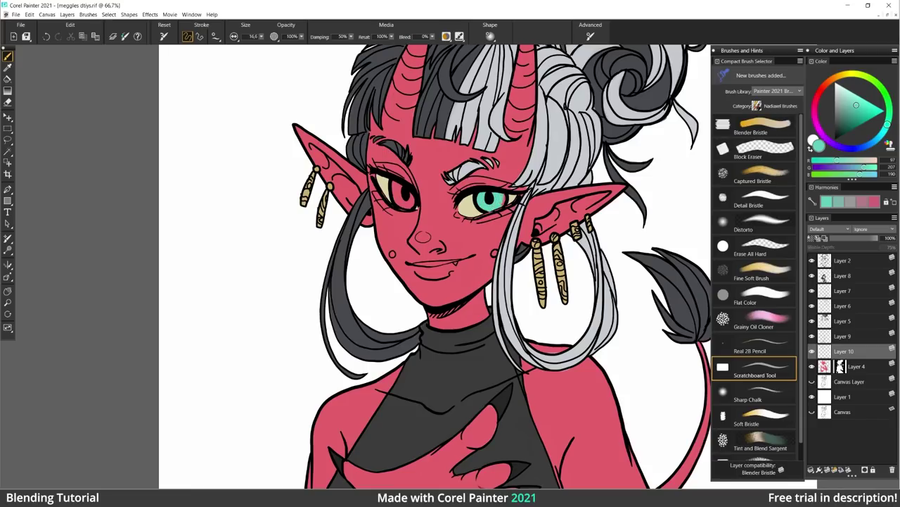
Colour the character's irises teal and the lips dark pink with the Scratchboard Tool.
left_click_drag(504, 196, 502, 206)
left_click_drag(395, 182, 399, 201)
left_click(816, 98)
left_click(860, 116)
mouse_move(423, 265)
left_mouse_down()
mouse_move(458, 263)
mouse_move(430, 276)
mouse_move(449, 281)
mouse_move(453, 255)
left_mouse_up()
Dab both cheek piercings on Layer 7 with gold sampled from the earrings, using Flat Color, and sample the dark hair colour.
left_click(754, 295)
key("ctrl+alt")
left_click(541, 274, "alt")
left_click(843, 305)
left_click(844, 290)
left_click(395, 241)
left_click(498, 241)
left_click(570, 92, "alt")
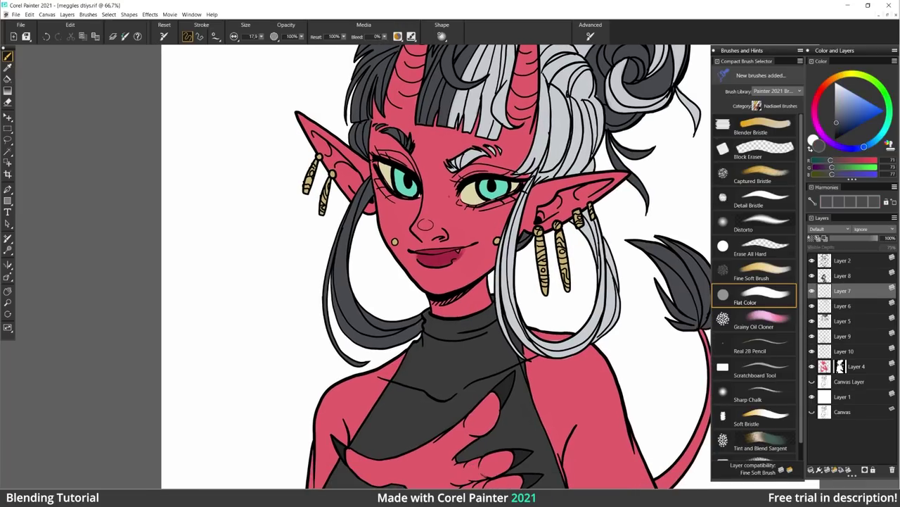
left_click_drag(449, 198, 450, 212)
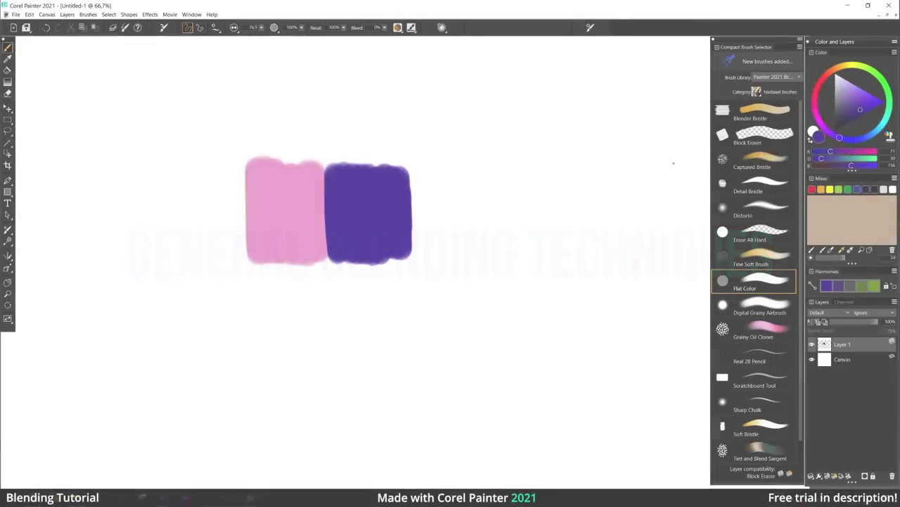
Switch the brush category from Nadiaxel Brushes to Blenders.
left_click(760, 91)
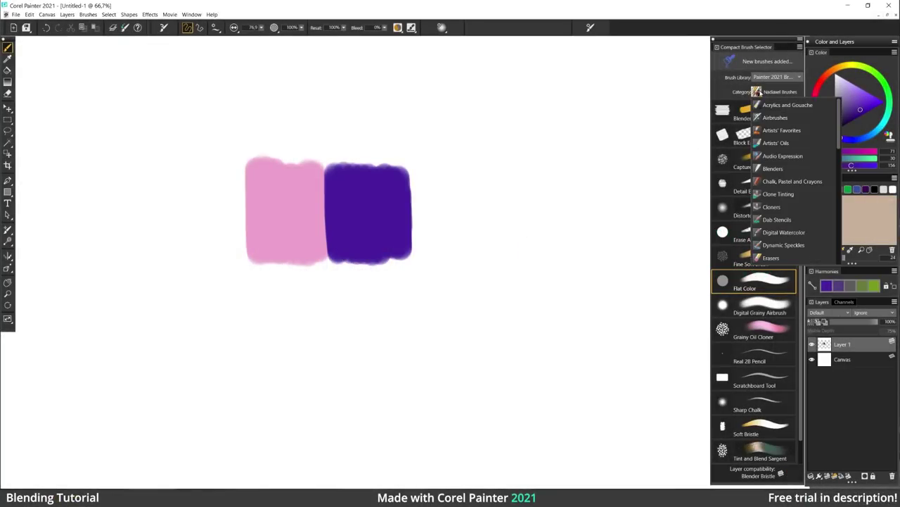
left_click(773, 169)
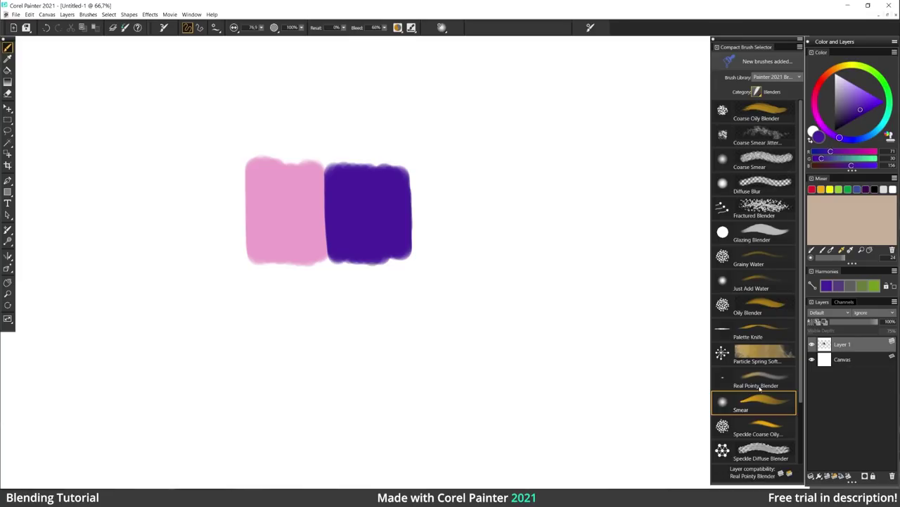
Try blending the pink and purple boundary with the Smear brush at different settings, and undo both attempts.
mouse_move(346, 180)
left_mouse_down()
mouse_move(296, 184)
mouse_move(327, 228)
mouse_move(327, 260)
left_mouse_up()
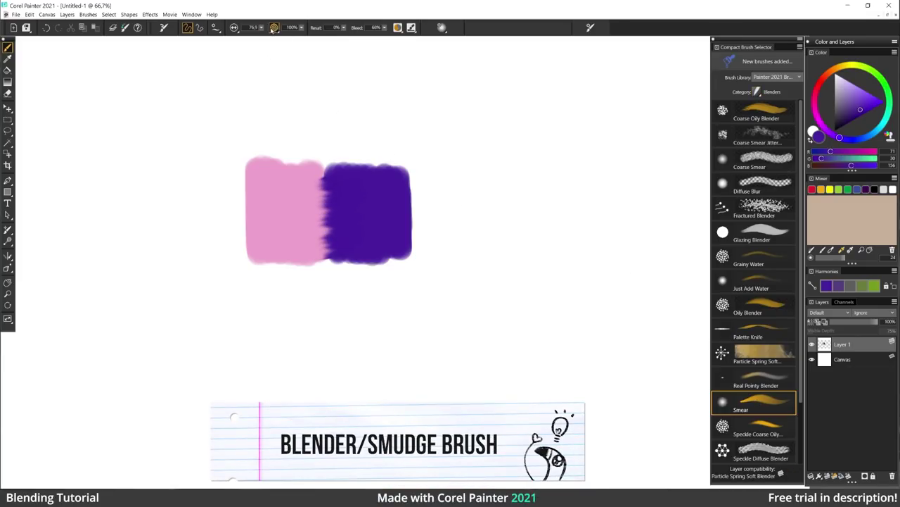
left_click_drag(261, 27, 307, 41)
mouse_move(338, 176)
left_mouse_down()
mouse_move(316, 211)
mouse_move(317, 239)
mouse_move(302, 246)
mouse_move(287, 201)
mouse_move(325, 207)
mouse_move(309, 205)
mouse_move(309, 267)
left_mouse_up()
key("ctrl+z")
key("ctrl+z")
Blend the purple and pink patches into each other along their boundary with the Oily Blender and Real Pointy Blender.
left_click_drag(332, 235, 345, 255)
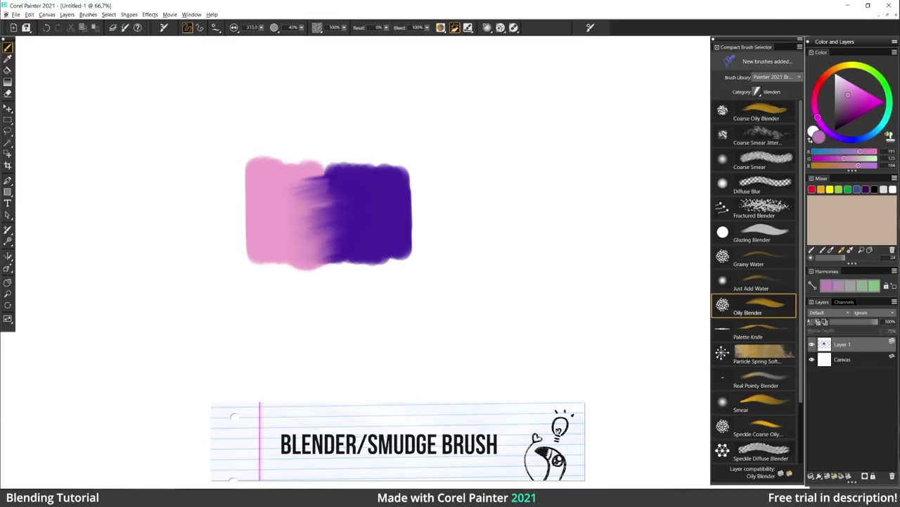
left_click(755, 379)
mouse_move(334, 233)
left_mouse_down()
mouse_move(293, 252)
mouse_move(315, 251)
mouse_move(336, 234)
mouse_move(353, 243)
mouse_move(349, 255)
mouse_move(302, 220)
mouse_move(314, 203)
mouse_move(293, 192)
mouse_move(317, 170)
mouse_move(281, 243)
left_mouse_up()
mouse_move(327, 177)
left_mouse_down()
mouse_move(339, 235)
mouse_move(320, 229)
mouse_move(322, 254)
left_mouse_up()
left_click_drag(356, 177, 352, 215)
mouse_move(352, 215)
left_mouse_down()
mouse_move(351, 239)
mouse_move(345, 176)
mouse_move(362, 239)
mouse_move(376, 176)
mouse_move(388, 232)
left_mouse_up()
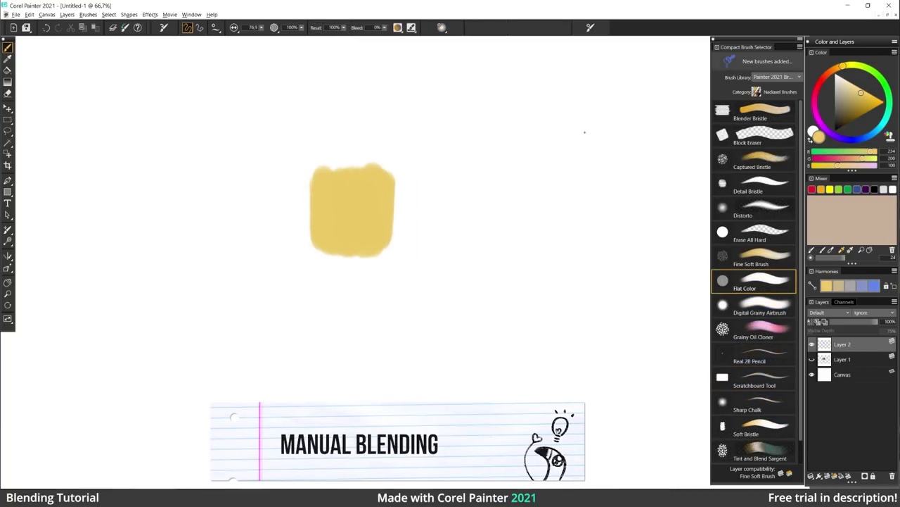
Choose a deep red and paint a square patch directly beside the yellow one with Flat Color.
left_click(825, 79)
left_click_drag(860, 94, 868, 104)
left_click(819, 84)
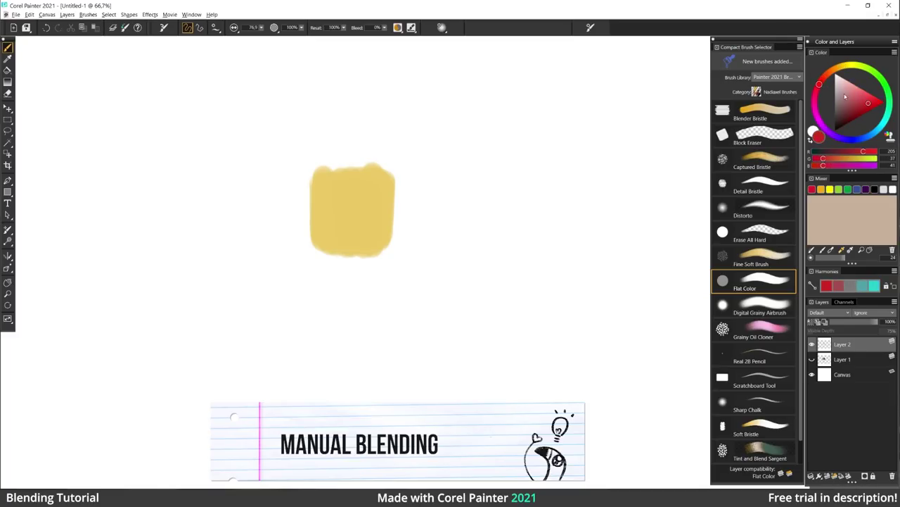
left_click(867, 107)
mouse_move(392, 173)
left_mouse_down()
mouse_move(406, 246)
mouse_move(419, 173)
mouse_move(436, 250)
mouse_move(458, 173)
mouse_move(468, 250)
left_mouse_up()
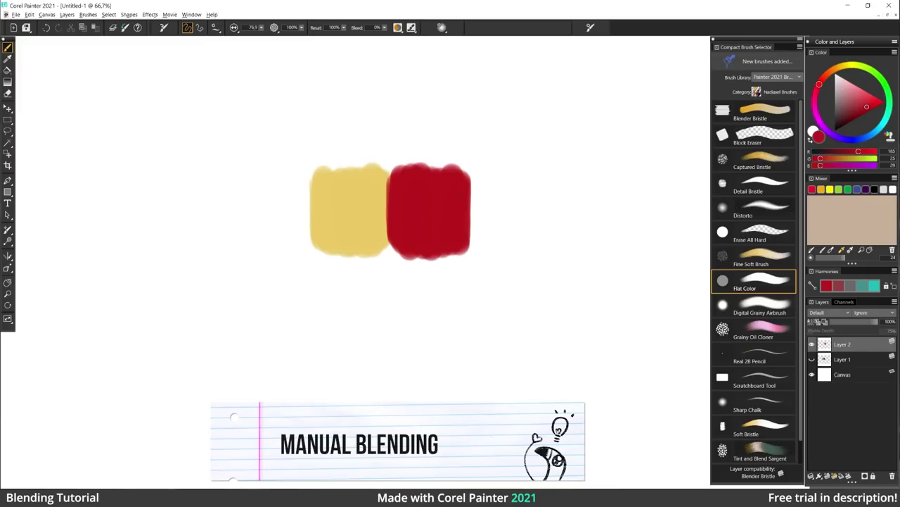
Try a wavy red stroke of increasing pressure below the patches at 38% brush opacity, and undo it.
left_click(301, 28)
left_click_drag(298, 37, 290, 38)
left_click_drag(296, 329, 480, 335)
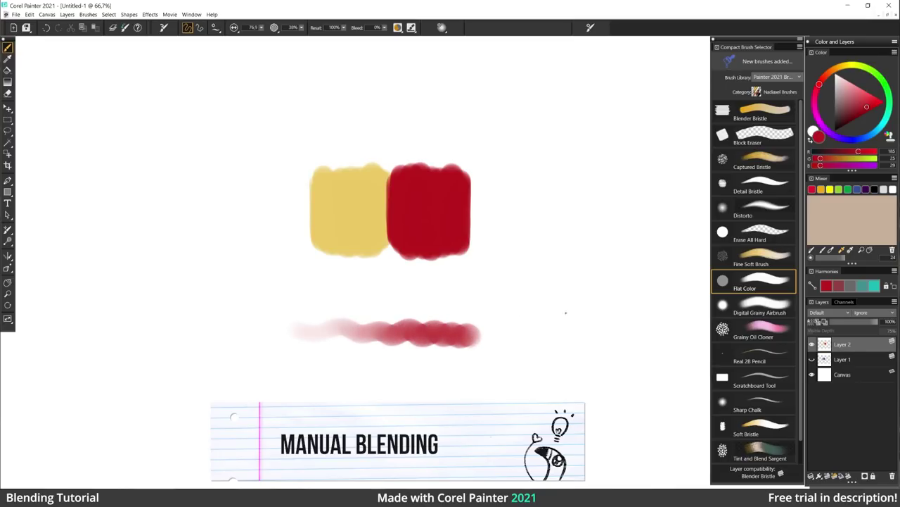
key("ctrl+z")
Restore brush opacity to 100%, test a wavy stroke of increasing pressure, circle its faint end, and undo both strokes.
left_click(301, 28)
left_click_drag(292, 37, 378, 46)
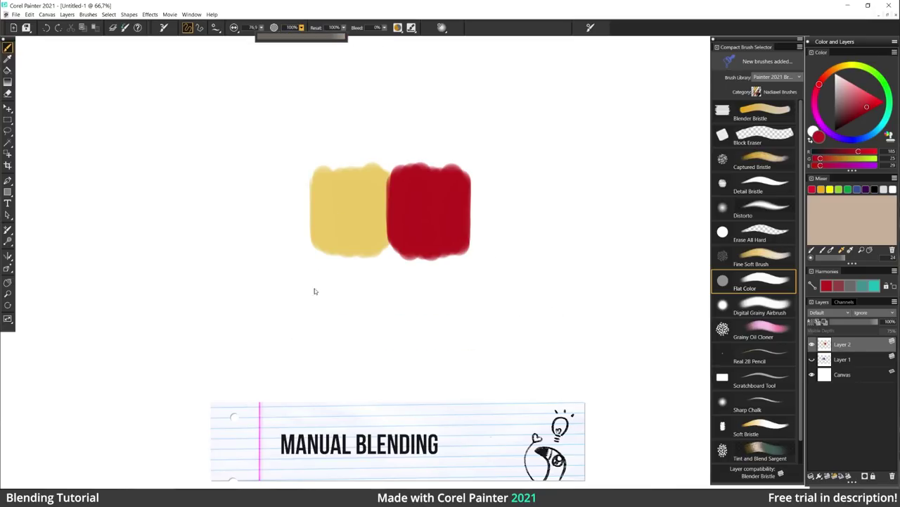
left_click_drag(303, 317, 484, 322)
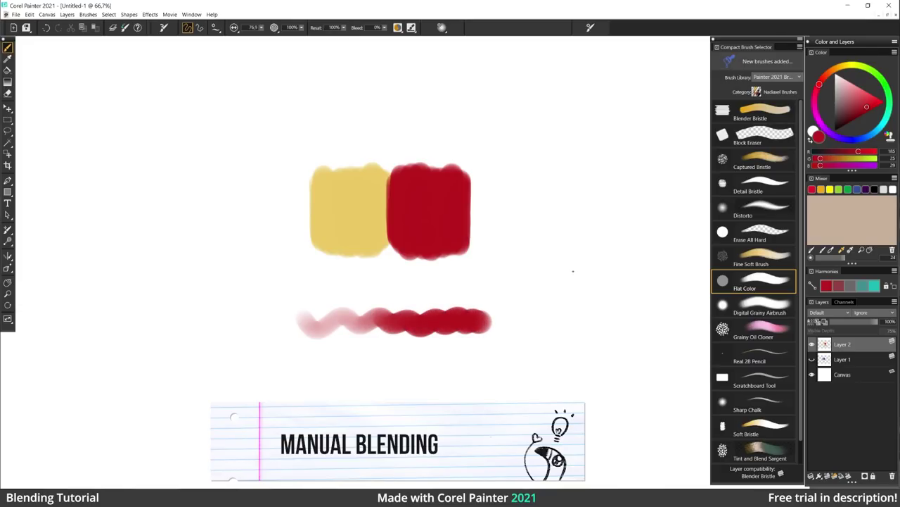
mouse_move(348, 273)
left_mouse_down()
mouse_move(390, 369)
mouse_move(401, 323)
left_mouse_up()
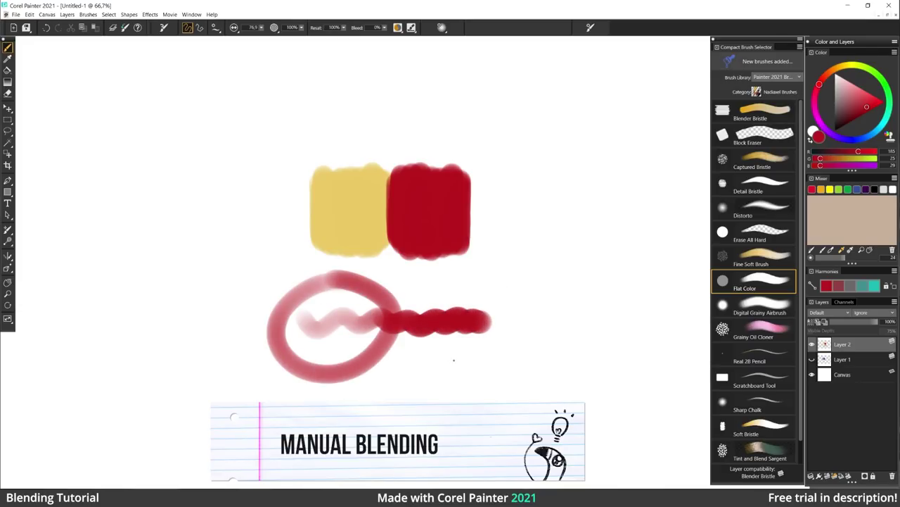
key("ctrl+z")
key("ctrl+z")
Paint sampled orange mixes over the yellow-red boundary, spreading the transition into both patches with light strokes.
left_click(389, 182, "alt")
mouse_move(386, 173)
left_mouse_down()
mouse_move(384, 241)
mouse_move(375, 242)
mouse_move(387, 243)
mouse_move(401, 178)
mouse_move(412, 246)
mouse_move(426, 185)
left_mouse_up()
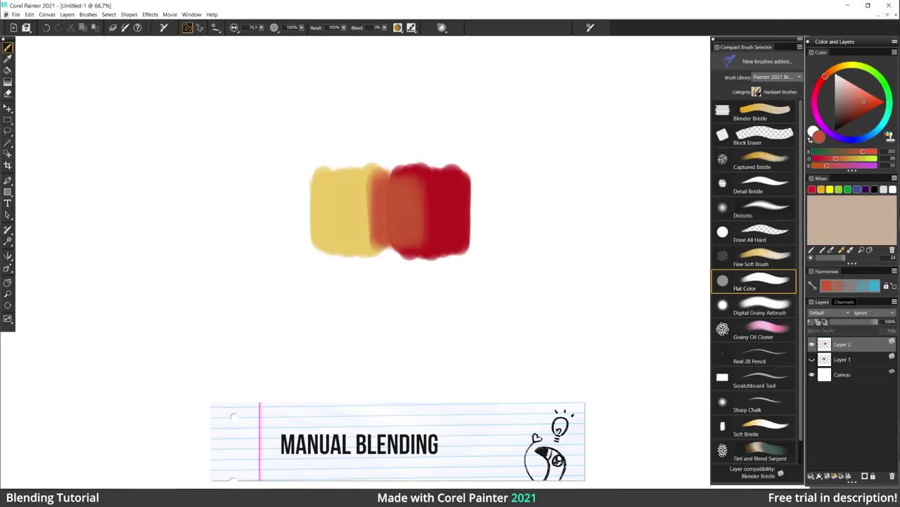
left_click_drag(381, 204, 378, 238)
left_click(370, 211, "alt")
mouse_move(372, 192)
left_mouse_down()
mouse_move(364, 236)
mouse_move(356, 204)
left_mouse_up()
left_click(422, 199, "alt")
mouse_move(426, 176)
left_mouse_down()
mouse_move(431, 243)
mouse_move(444, 181)
left_mouse_up()
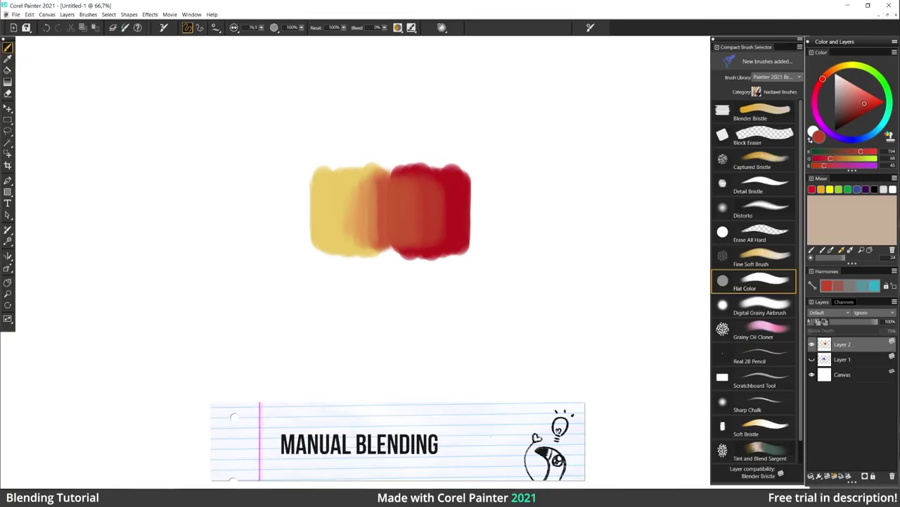
Soften the yellow side of the gradient with the sampled light orange and sample the yellow near its outer edge.
left_click(352, 207, "alt")
left_click_drag(345, 197, 341, 238)
left_click_drag(341, 238, 337, 203)
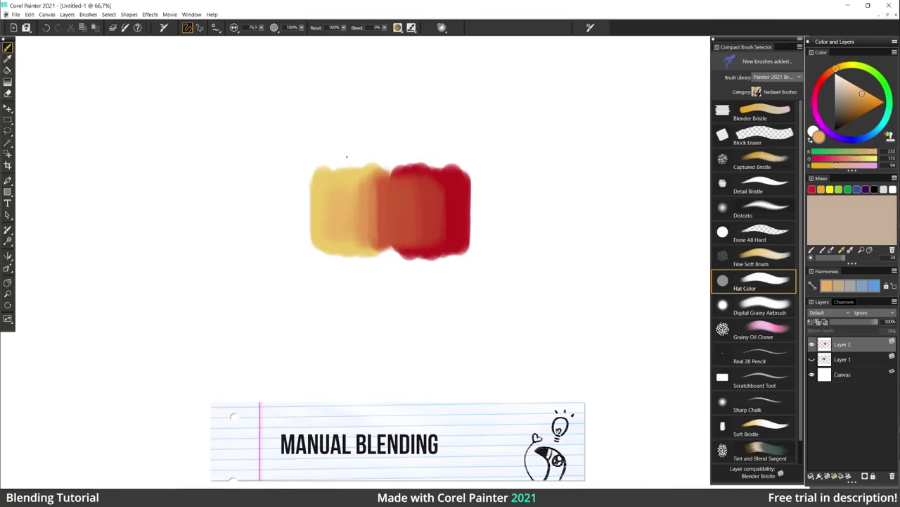
left_click(324, 187, "alt")
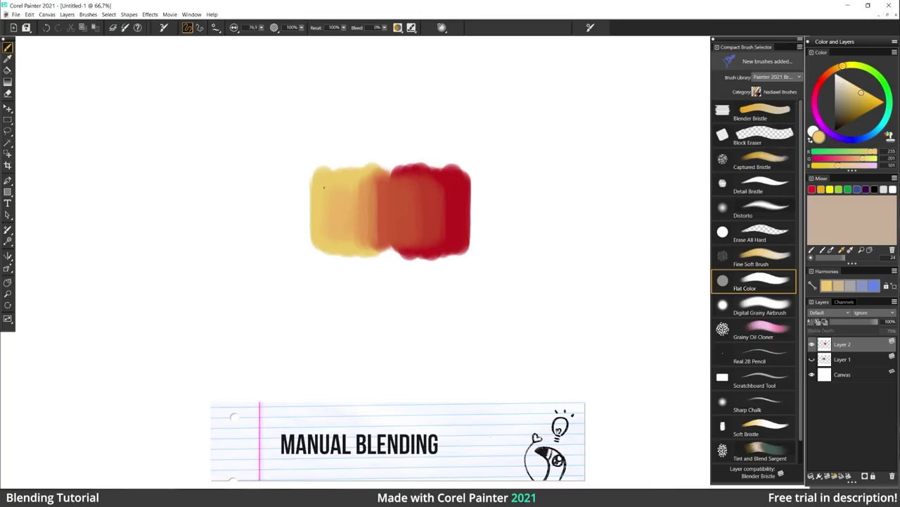
Smooth the middle of the yellow-red gradient by repeatedly sampling neighbouring orange mixes and painting over the hard boundary.
left_click(360, 207, "alt")
mouse_move(355, 209)
left_mouse_down()
mouse_move(354, 218)
mouse_move(376, 204)
left_mouse_up()
left_click(389, 202, "alt")
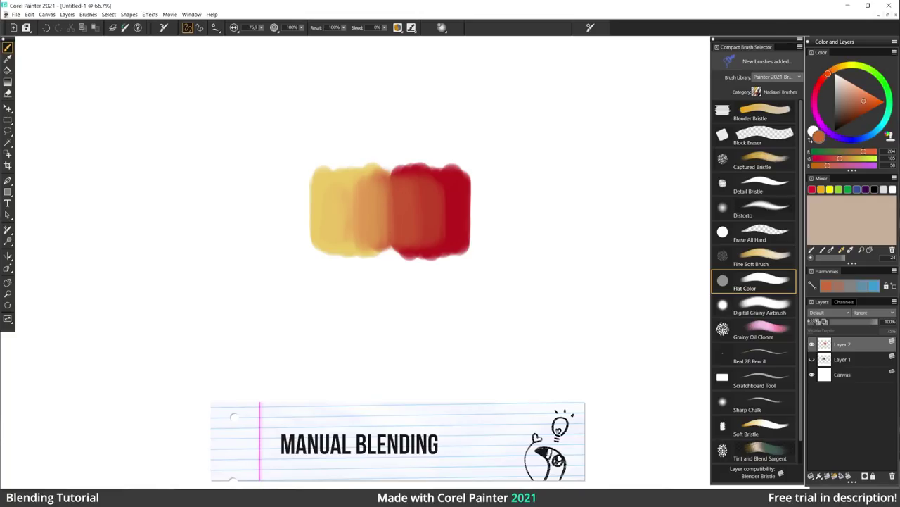
left_click(396, 226, "alt")
left_click(380, 206, "alt")
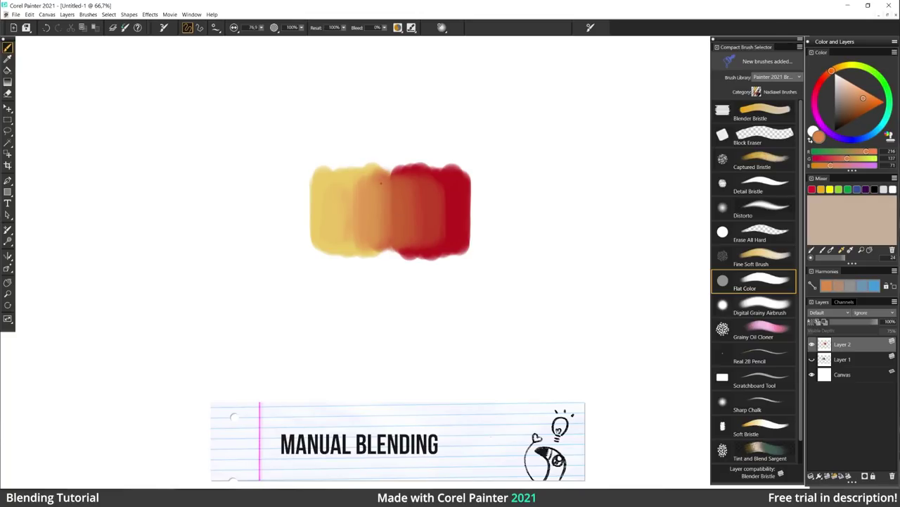
left_click(390, 202, "alt")
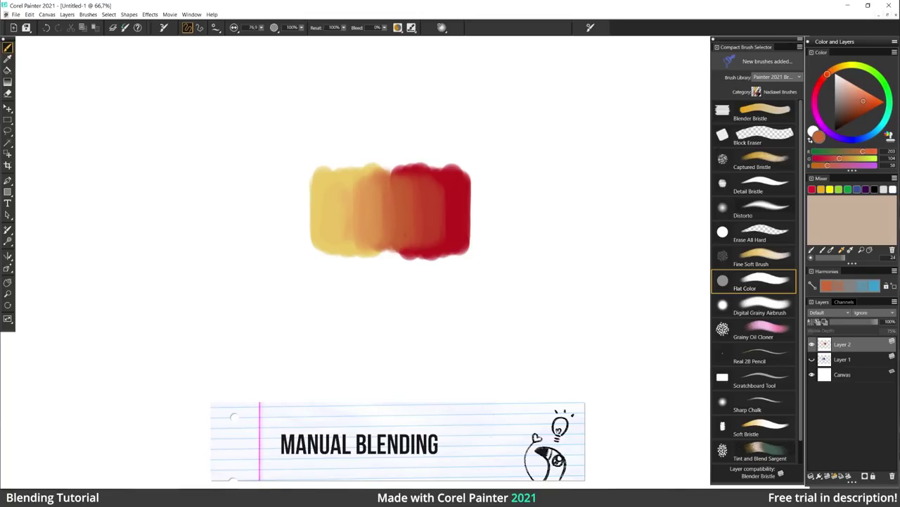
Soften the red side of the gradient with sampled orange-red mixes painted over the edge of the pure red.
left_click(415, 203, "alt")
left_click(432, 200, "alt")
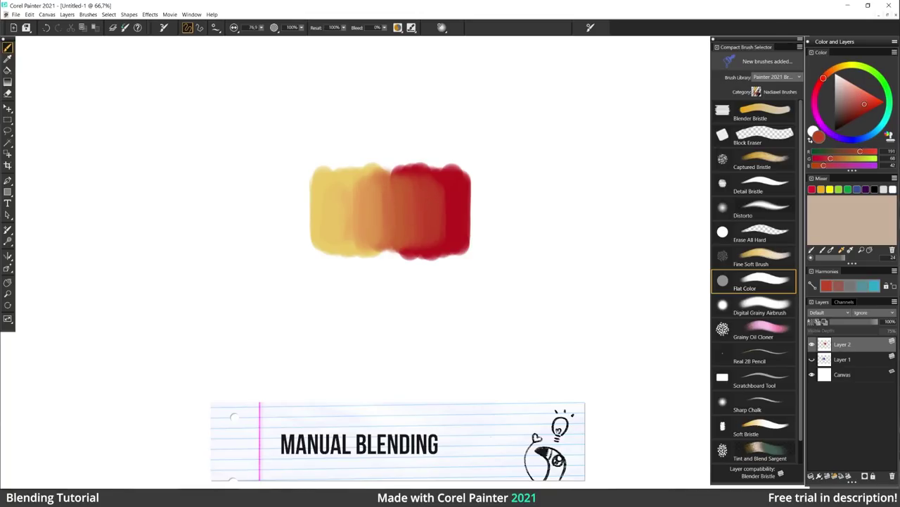
left_click_drag(443, 188, 443, 233)
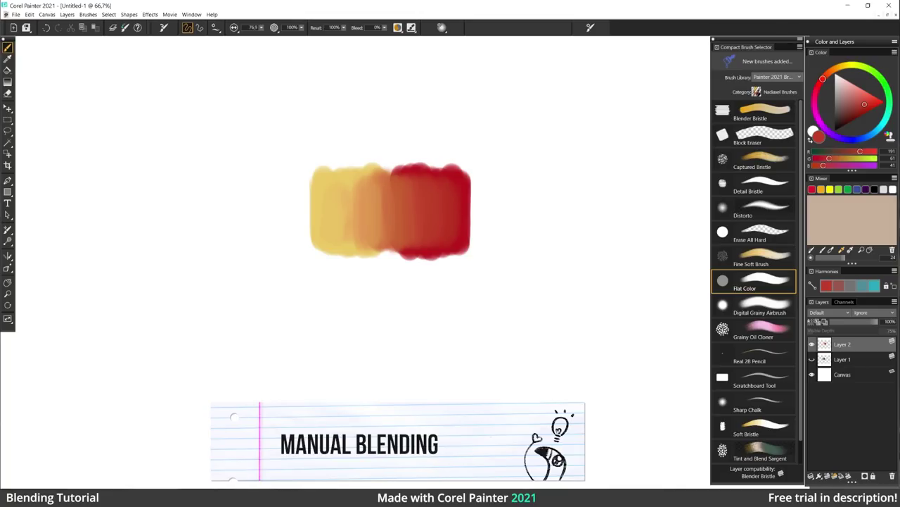
Refine the yellow side of the gradient by sampling light orange and yellow and painting them towards the middle.
left_click(353, 190, "alt")
left_click(335, 196, "alt")
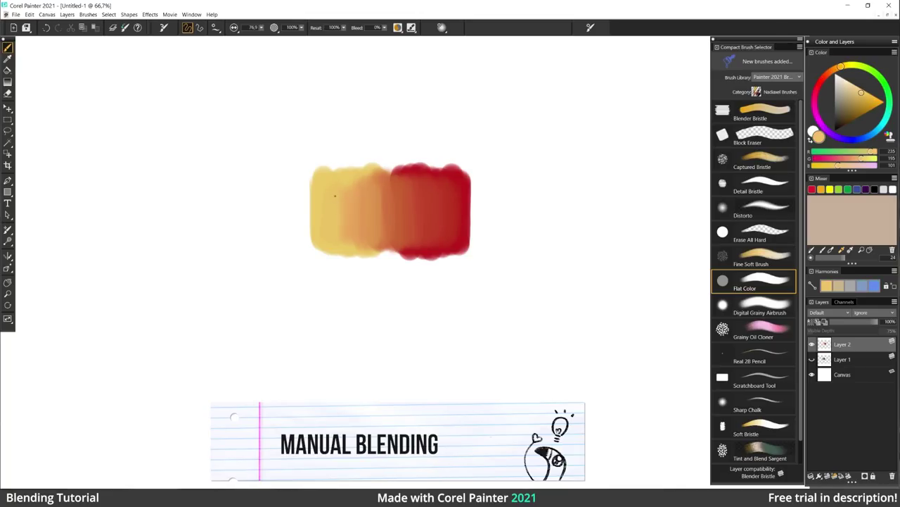
left_click(359, 188, "alt")
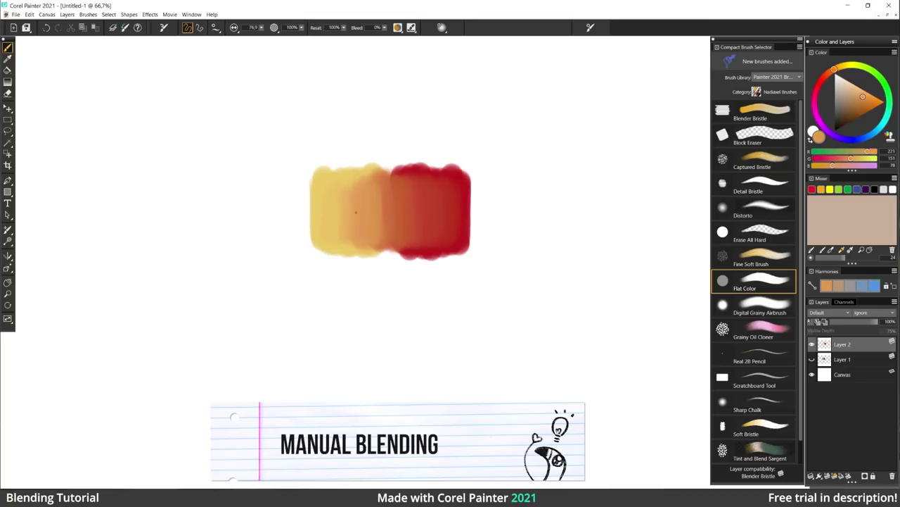
left_click(333, 210, "alt")
left_click_drag(338, 211, 365, 232)
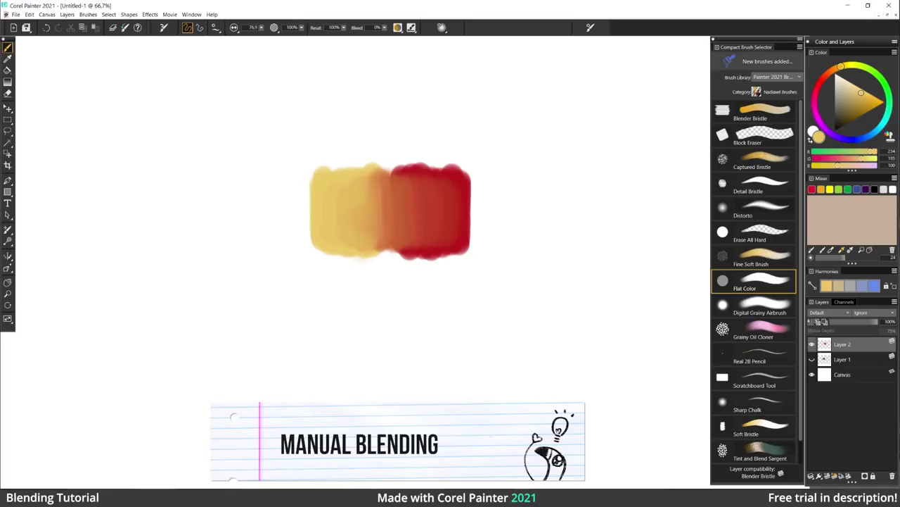
Trim the upper and lower edges of the yellow-red swatch straight with the Block Eraser.
left_click(754, 130)
mouse_move(308, 172)
left_mouse_down()
mouse_move(472, 169)
mouse_move(336, 161)
mouse_move(466, 160)
left_mouse_up()
key("ctrl+z")
mouse_move(320, 269)
left_mouse_down()
mouse_move(299, 261)
mouse_move(473, 253)
left_mouse_up()
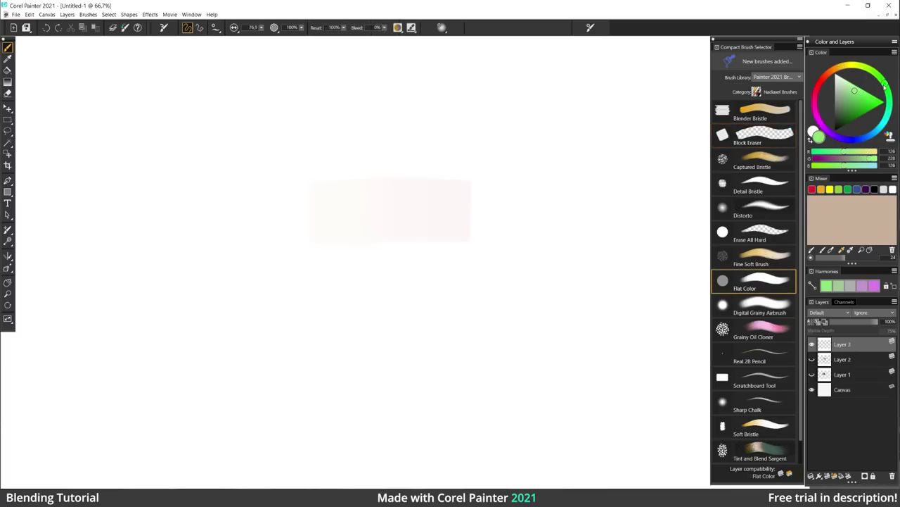
Paint a light green square patch on Layer 3 and an adjoining patch in blue (RGB 56, 145, 182).
mouse_move(307, 202)
left_mouse_down()
mouse_move(313, 278)
mouse_move(339, 232)
mouse_move(380, 253)
left_mouse_up()
left_click(878, 130)
left_click(858, 103)
left_click(860, 103)
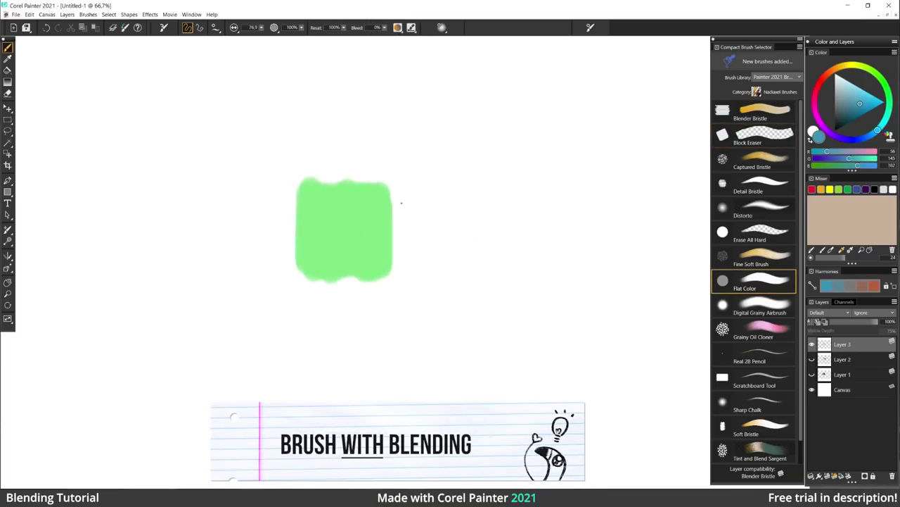
mouse_move(395, 197)
left_mouse_down()
mouse_move(406, 232)
mouse_move(461, 232)
mouse_move(476, 216)
left_mouse_up()
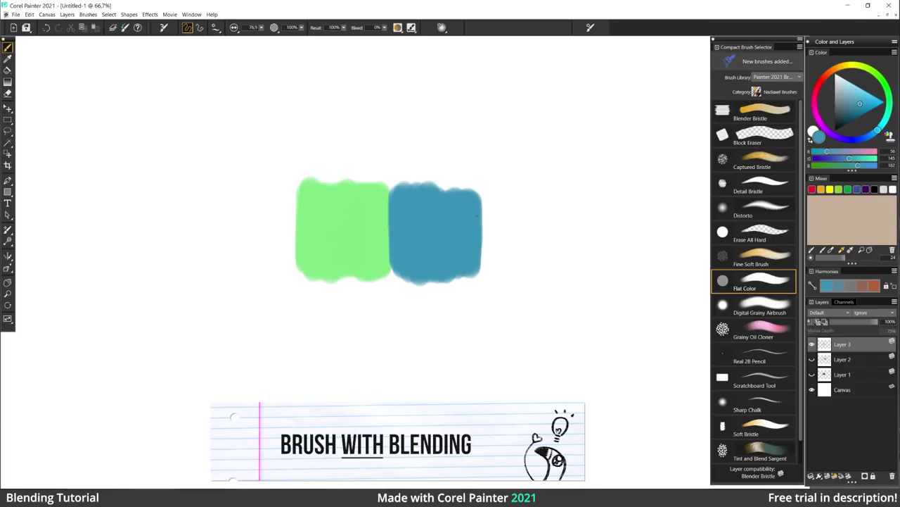
Blend the green-blue boundary with Blender Bristle, sampling a mixed green from the transition and painting it over the seam.
left_click(764, 114)
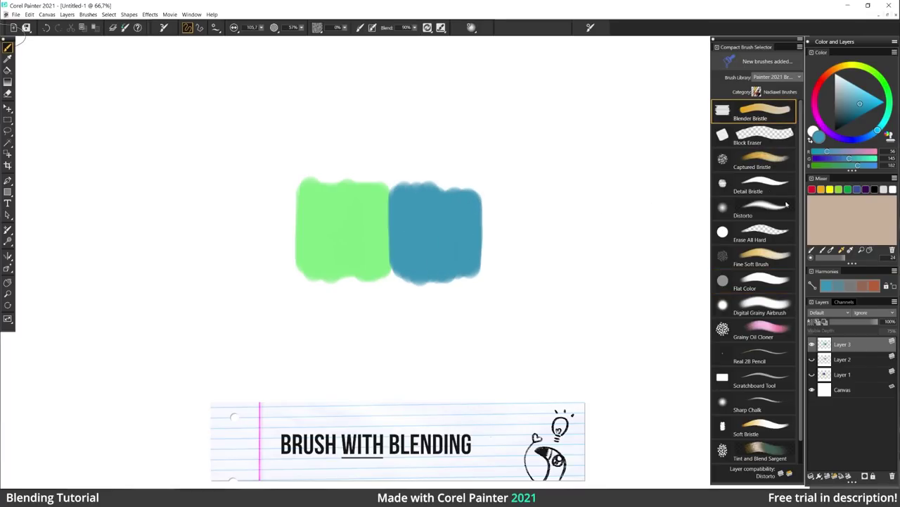
left_click(760, 431)
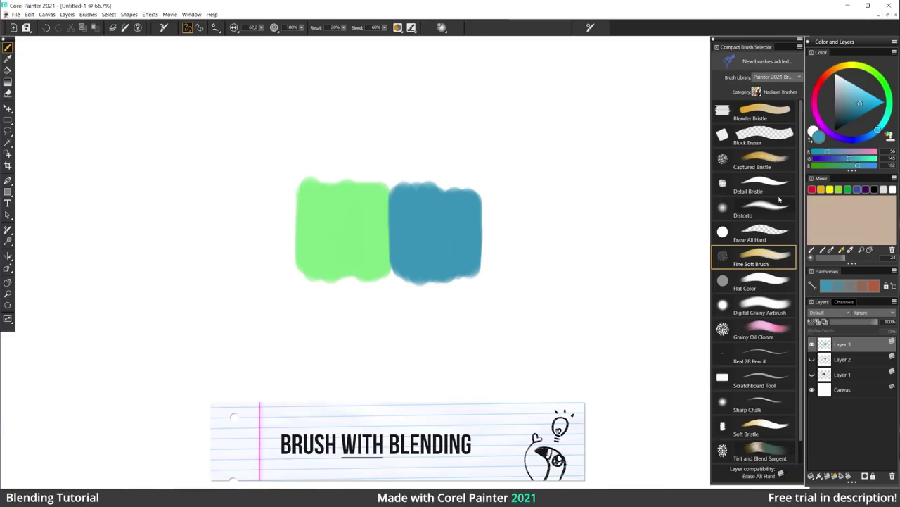
left_click(763, 111)
mouse_move(383, 197)
left_mouse_down()
mouse_move(384, 266)
mouse_move(385, 197)
mouse_move(384, 206)
left_mouse_up()
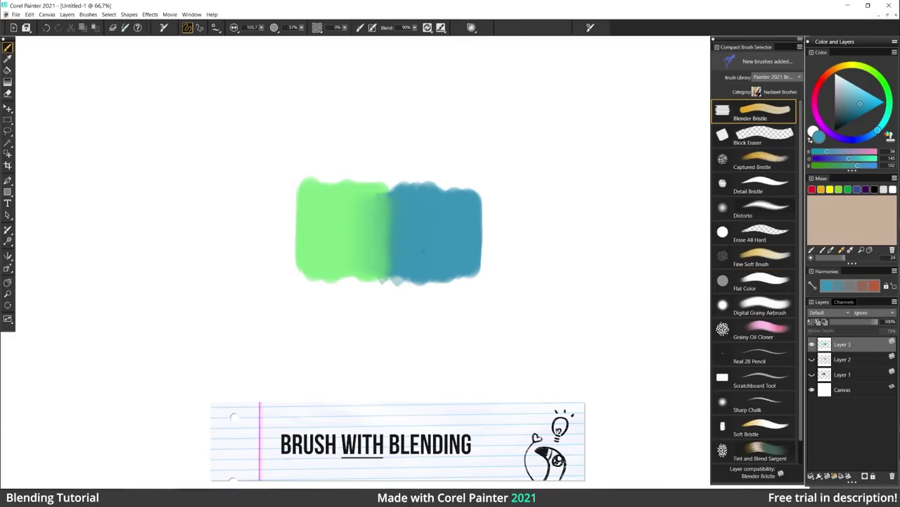
left_click(383, 235, "alt")
mouse_move(390, 199)
left_mouse_down()
mouse_move(399, 271)
mouse_move(369, 267)
mouse_move(406, 227)
mouse_move(390, 249)
left_mouse_up()
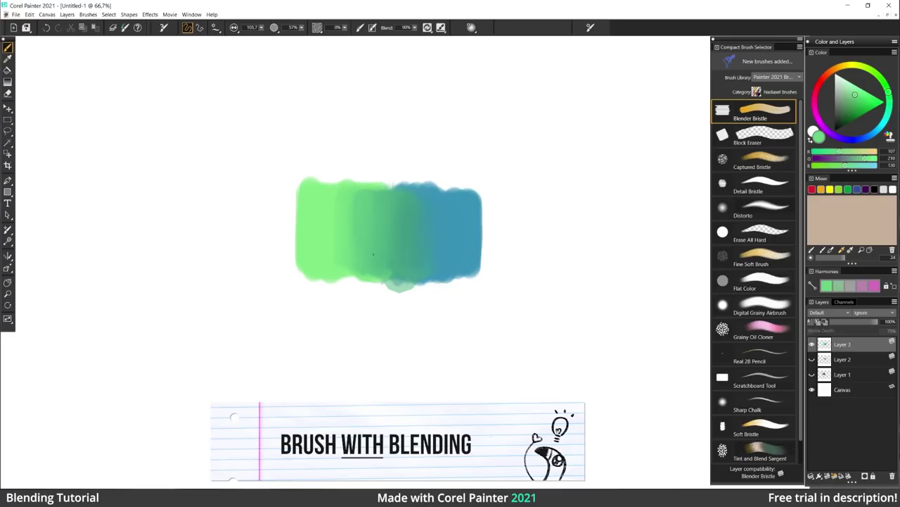
Extend the green-blue transition into both patches with sampled teal, blue and green Blender Bristle strokes, undoing one misplaced stroke.
left_click(408, 210, "alt")
left_click(439, 220, "alt")
mouse_move(438, 217)
left_mouse_down()
mouse_move(401, 271)
mouse_move(385, 210)
mouse_move(352, 215)
mouse_move(332, 203)
mouse_move(347, 258)
left_mouse_up()
key("ctrl+z")
left_click(331, 203, "alt")
left_click_drag(333, 204, 349, 257)
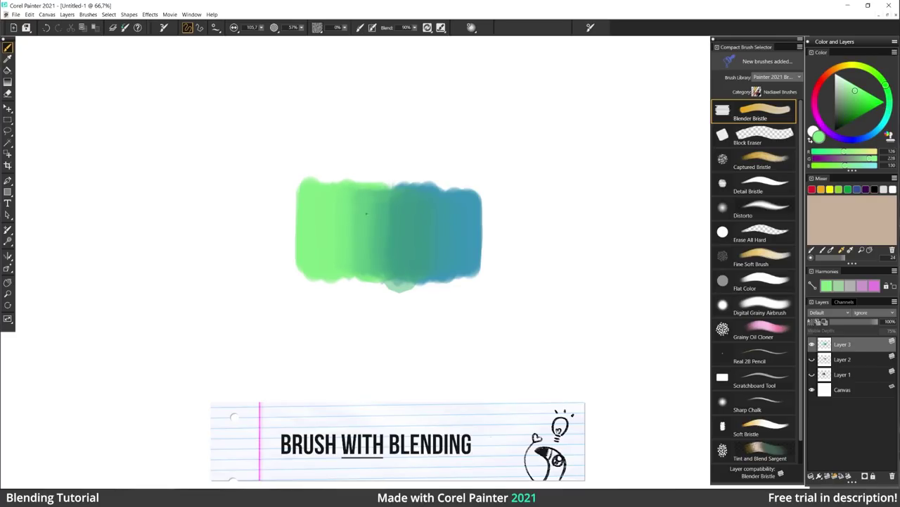
left_click(373, 214, "alt")
left_click_drag(372, 208, 383, 244)
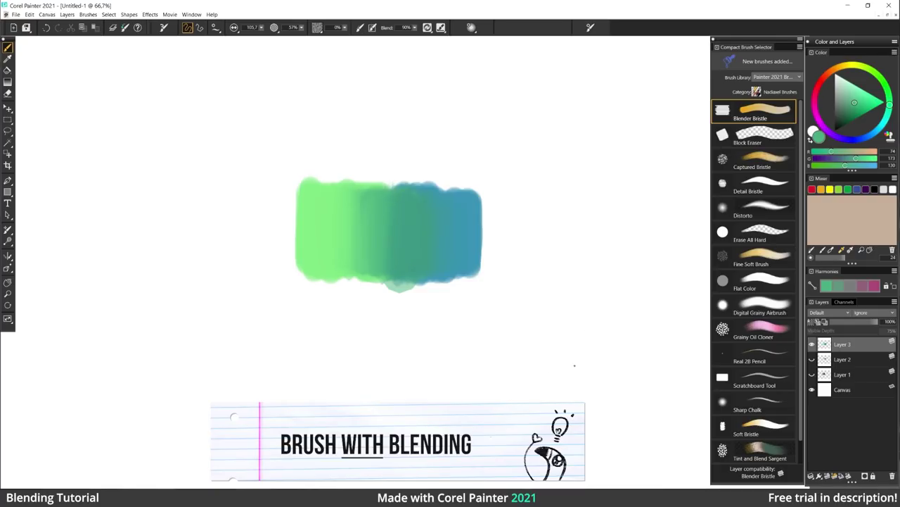
Smooth the green-blue gradient from end to end with the Fine Soft Brush, using colours sampled along the transition.
left_click(753, 255)
left_click(350, 251, "alt")
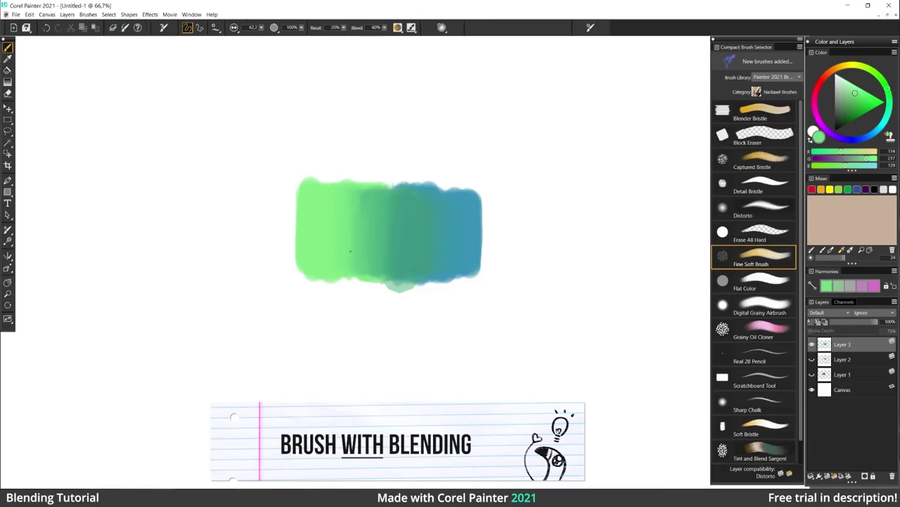
left_click(381, 266, "alt")
left_click(405, 225, "alt")
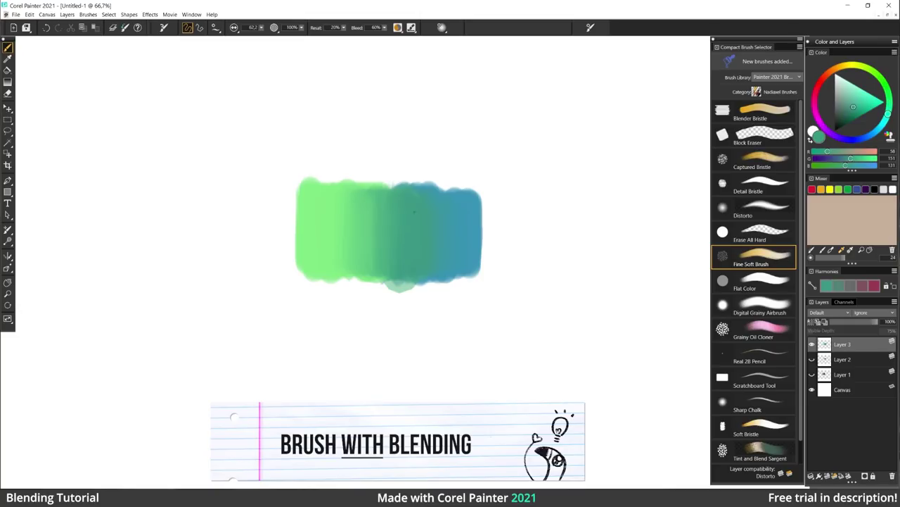
left_click(445, 264, "alt")
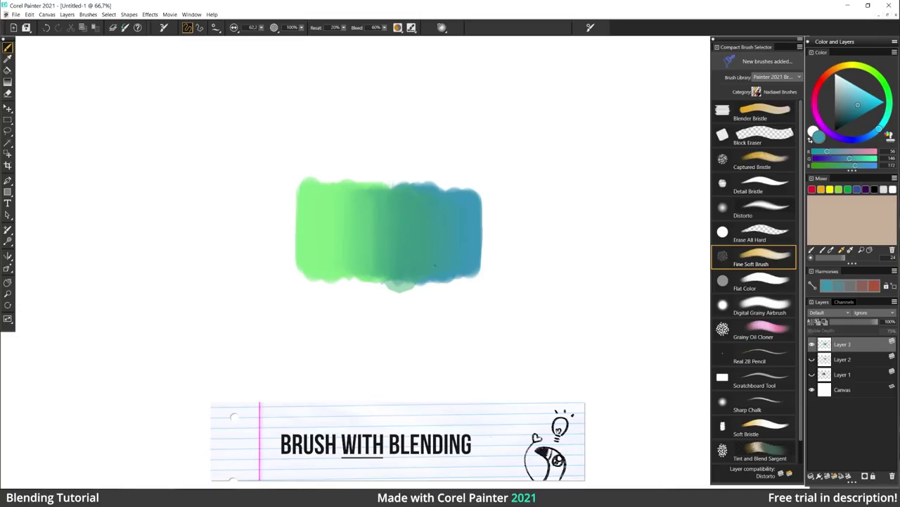
left_click(339, 194, "alt")
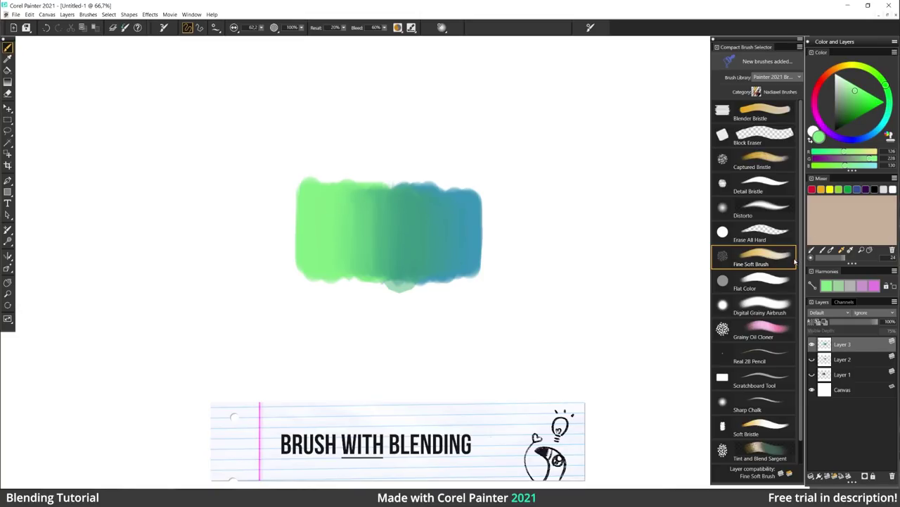
Refine the green-blue gradient with Soft Bristle strokes in greens and teal sampled from the swatch.
left_click(760, 426)
left_click(360, 200, "alt")
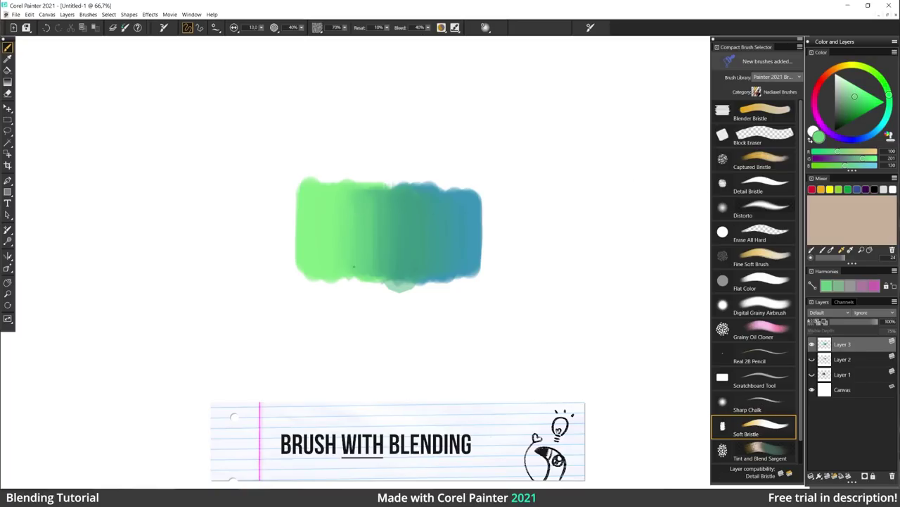
left_click(427, 223, "alt")
left_click(369, 268, "alt")
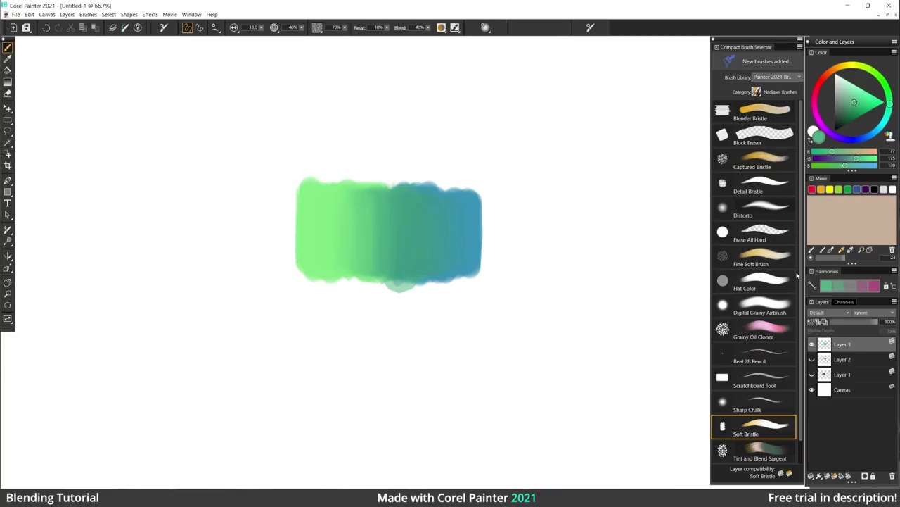
left_click(363, 236, "alt")
Trim the upper and lower edges of the green-blue swatch straight with the Block Eraser.
left_click(756, 135)
left_click_drag(287, 176, 493, 178)
left_click_drag(275, 295, 503, 293)
Show Layers 2 and 1, moving the green-blue swatch below and the pink-purple swatch above the yellow-red one.
left_click(813, 360)
mouse_move(410, 197)
left_mouse_down()
mouse_move(409, 170)
mouse_move(409, 251)
left_mouse_up()
left_click(836, 373)
left_click(811, 374)
left_click_drag(338, 211, 393, 108)
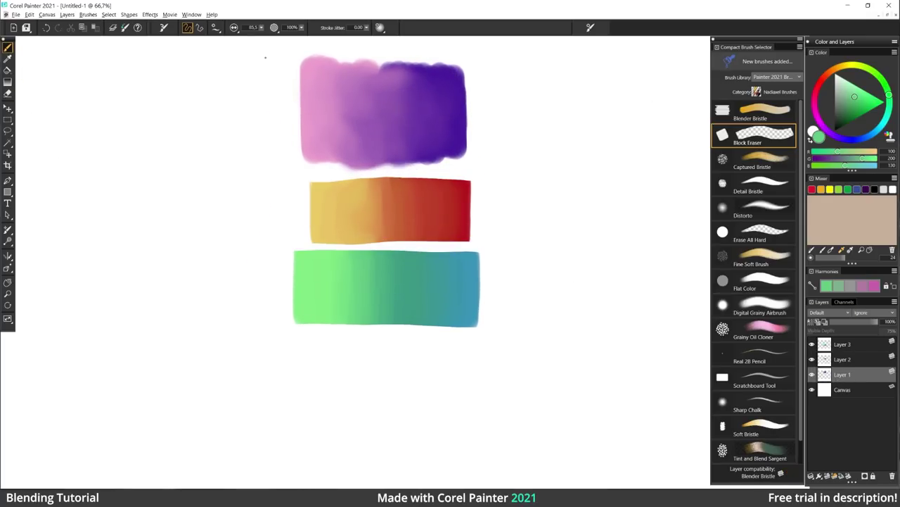
Trim the pink-purple swatch's upper and lower edges with the Block Eraser and move it just above the yellow-red swatch.
left_click_drag(266, 57, 492, 59)
left_click_drag(249, 173, 553, 166)
left_click_drag(458, 128, 464, 144)
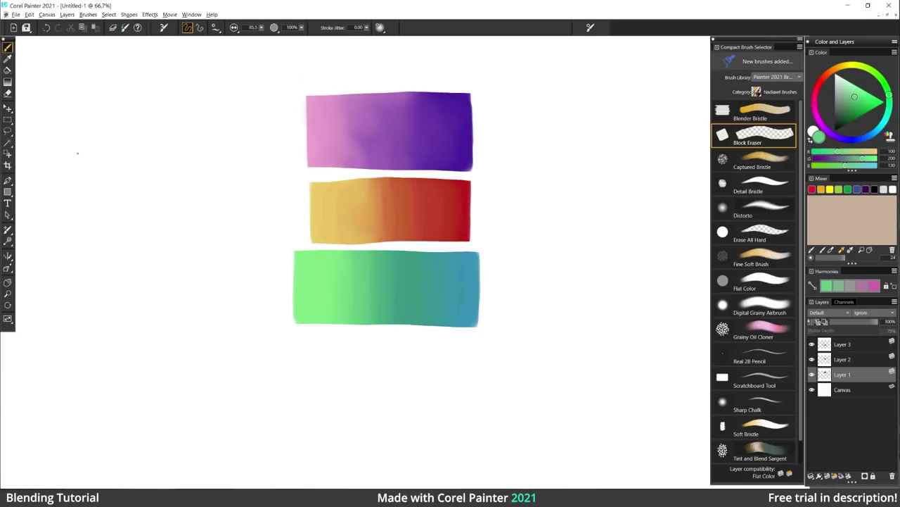
Choose the Scratchboard Tool with dark grey (RGB 43, 43, 43) and select Layer 3.
left_click(762, 378)
left_click(836, 121)
left_click(841, 345)
left_click(836, 477)
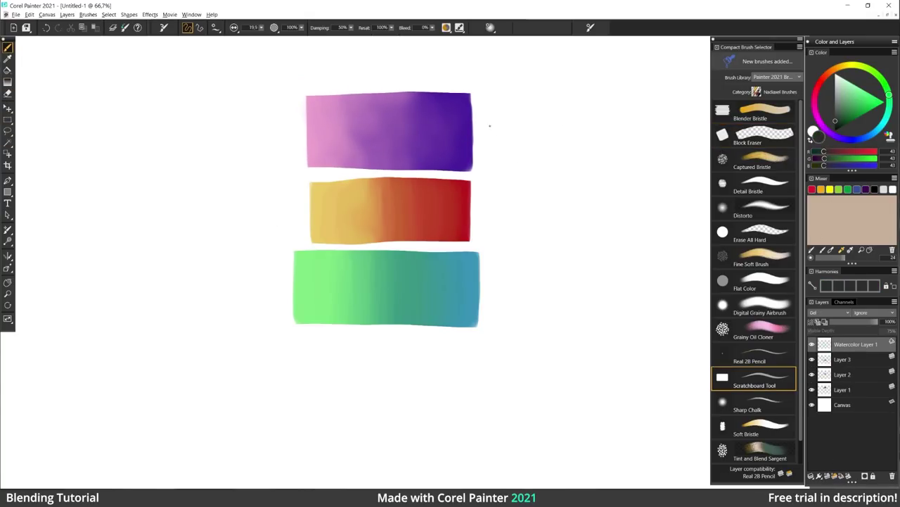
left_click(491, 120)
left_click(611, 334)
left_click(892, 476)
Add a new default layer and handwrite dark grey labels beside the three gradient swatches.
left_click(828, 476)
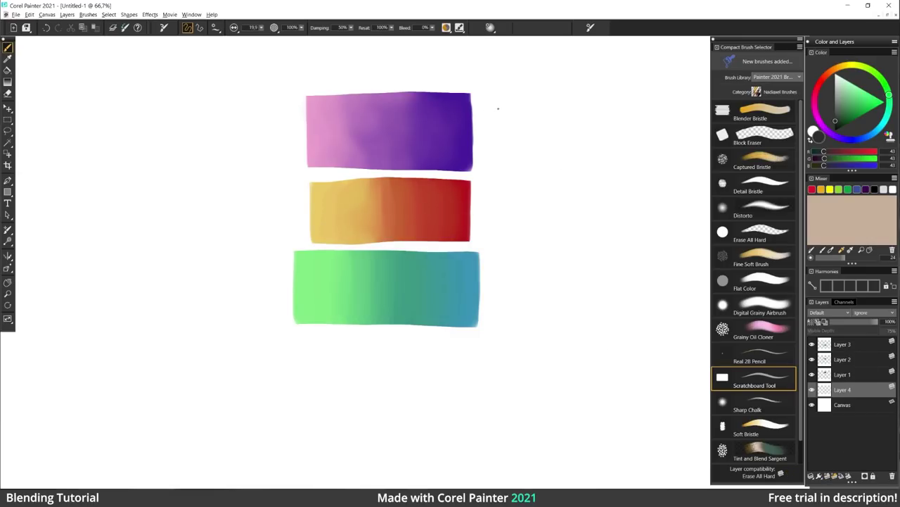
left_click_drag(498, 107, 490, 120)
left_click_drag(501, 108, 518, 120)
left_click_drag(520, 108, 528, 120)
mouse_move(536, 109)
left_mouse_down()
mouse_move(531, 119)
mouse_move(539, 120)
left_mouse_up()
mouse_move(548, 109)
left_mouse_down()
mouse_move(541, 129)
mouse_move(633, 110)
left_mouse_up()
mouse_move(496, 132)
left_mouse_down()
mouse_move(498, 152)
mouse_move(545, 134)
left_mouse_up()
mouse_move(491, 206)
left_mouse_down()
mouse_move(504, 188)
mouse_move(533, 205)
mouse_move(586, 190)
mouse_move(637, 206)
mouse_move(636, 222)
left_mouse_up()
mouse_move(491, 262)
left_mouse_down()
mouse_move(492, 280)
mouse_move(596, 269)
mouse_move(508, 304)
mouse_move(560, 301)
mouse_move(570, 322)
left_mouse_up()
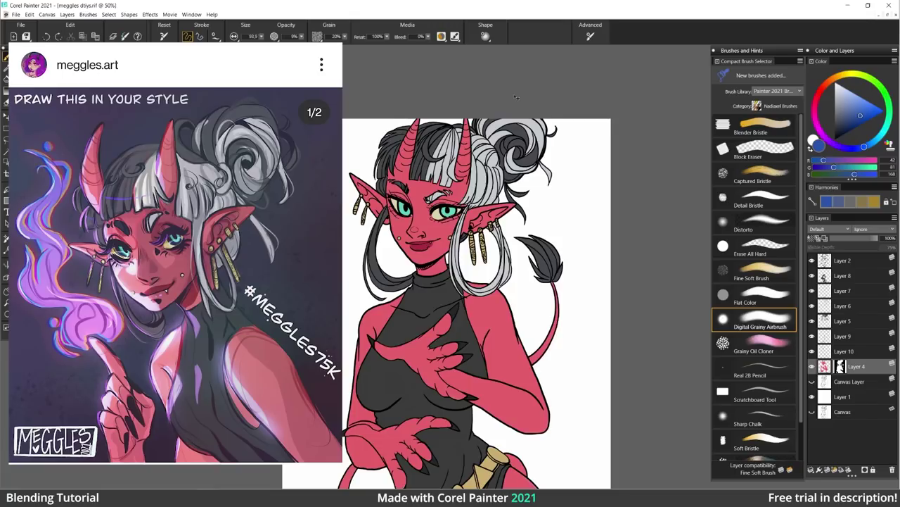
Preserve the transparency of Layer 4, the character's red skin, and choose the Detail Bristle brush.
key("ctrl+plus")
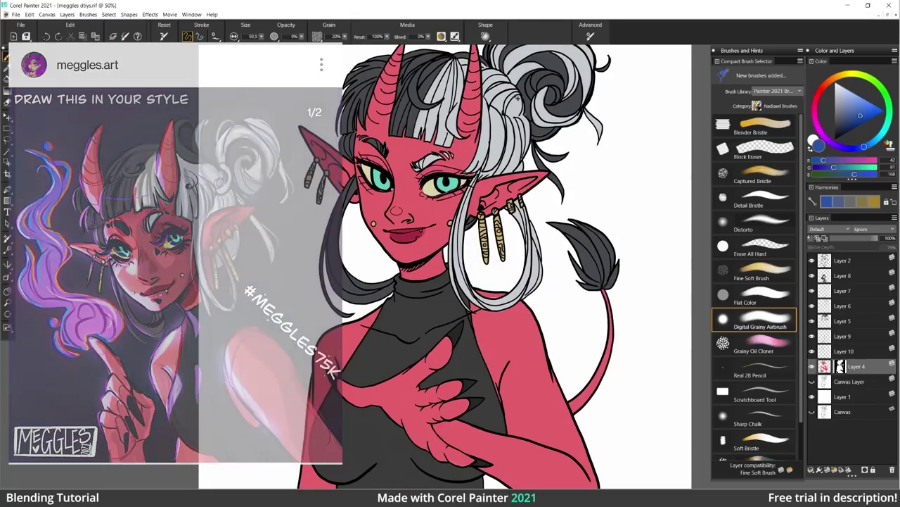
key("ctrl+plus")
left_click_drag(509, 180, 472, 214)
key("ctrl+plus")
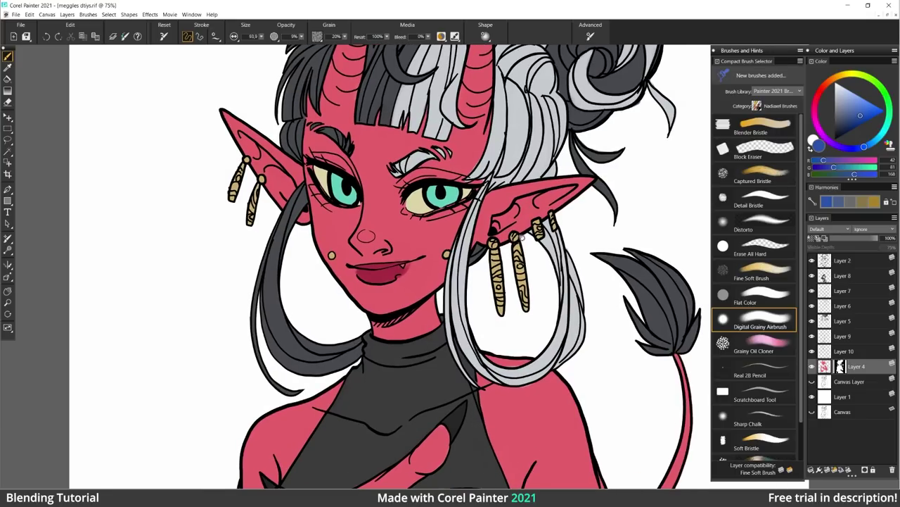
left_click_drag(523, 238, 504, 237)
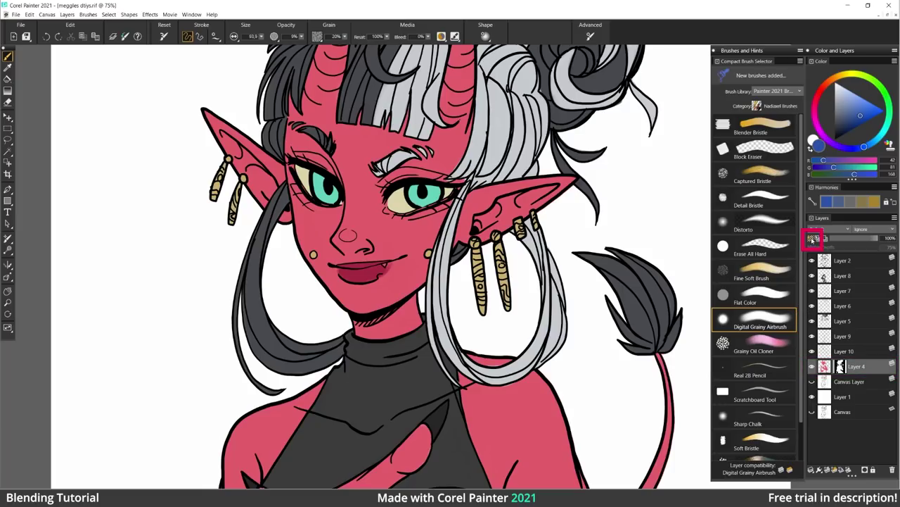
left_click(812, 239)
left_click(763, 201)
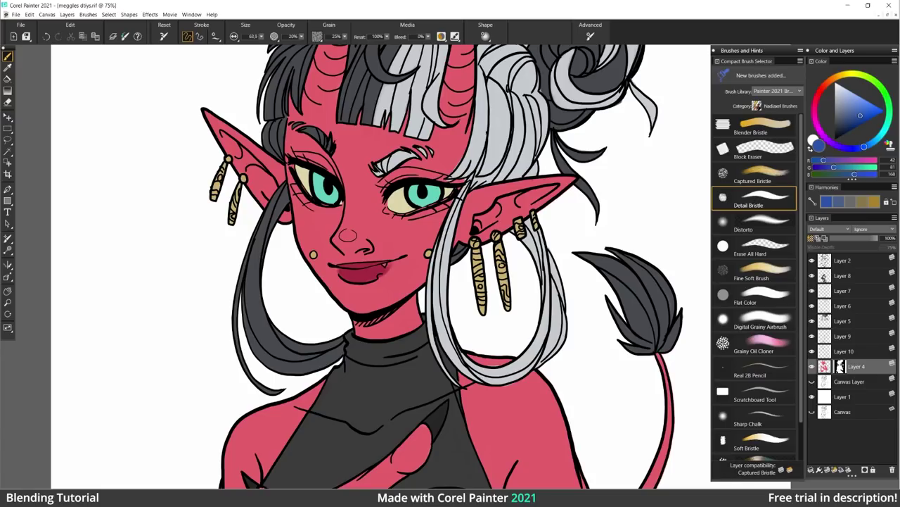
Try diagonal blue Detail Bristle strokes across the character's face and ear on Layer 4, and undo them all.
mouse_move(330, 294)
left_mouse_down()
mouse_move(616, 147)
mouse_move(556, 187)
left_mouse_up()
left_click_drag(344, 310, 573, 180)
left_click_drag(331, 264, 454, 200)
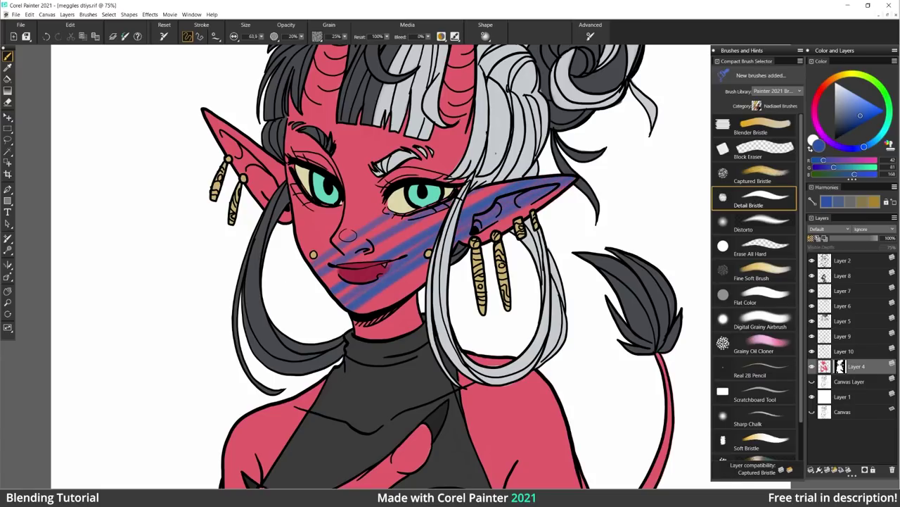
left_click_drag(298, 247, 464, 148)
left_click_drag(345, 211, 468, 139)
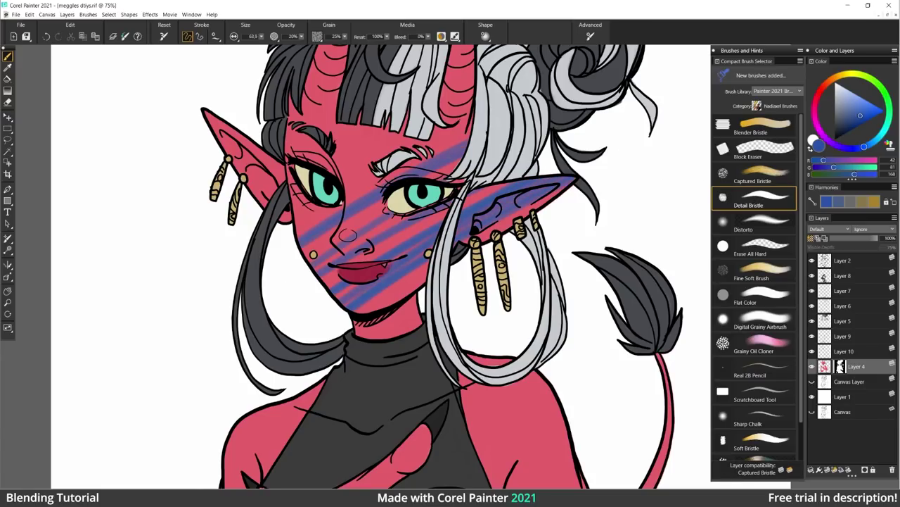
key("ctrl+z")
key("ctrl+z")
key("ctrl+z")
key("ctrl+z")
key("ctrl+z")
key("ctrl+z")
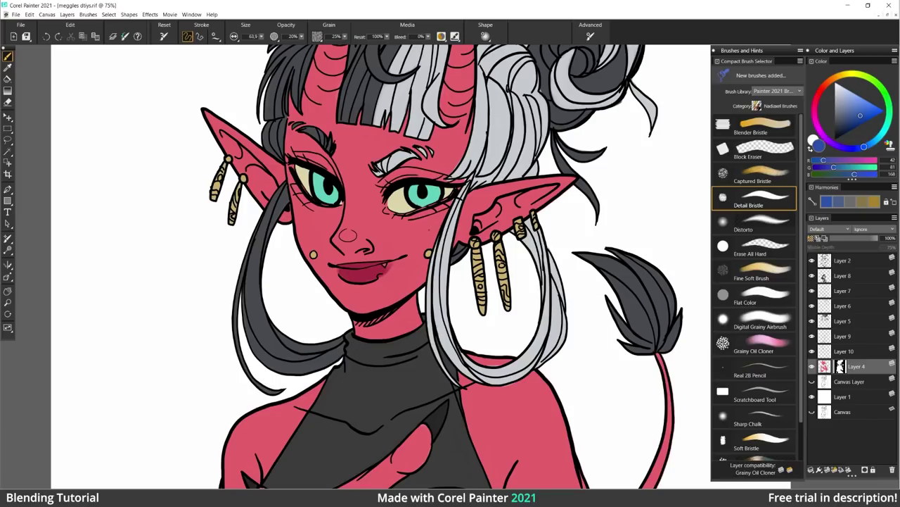
Sample the red skin colour, darken it to RGB 175, 51, 76 for the shadows, and choose the Digital Grainy Airbrush.
left_click(408, 233, "alt")
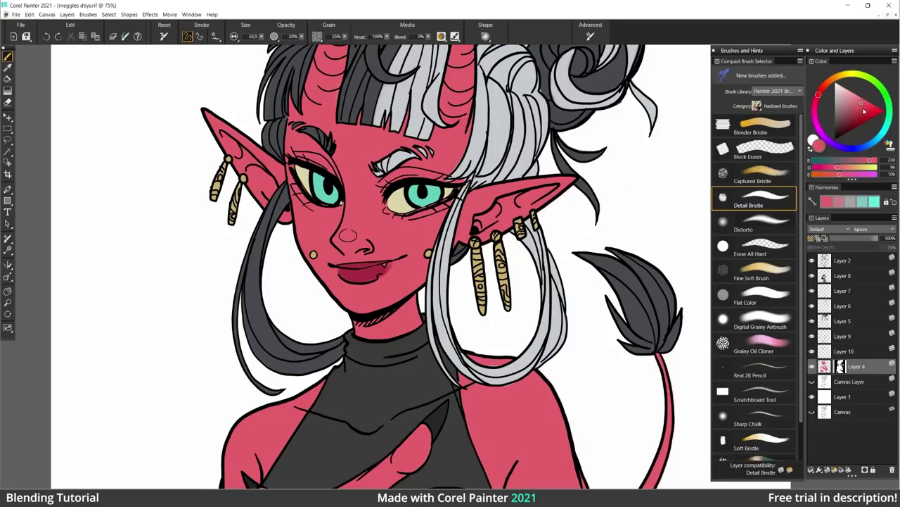
left_click_drag(821, 99, 860, 114)
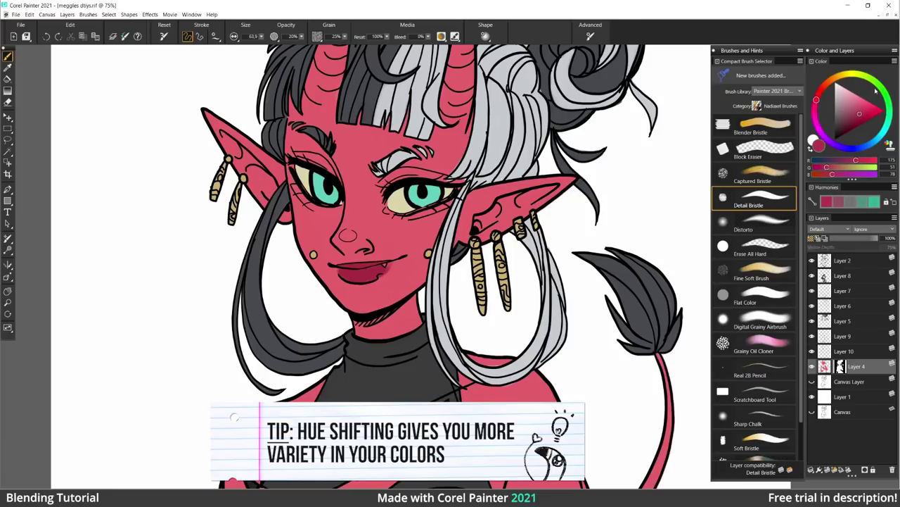
left_click(763, 321)
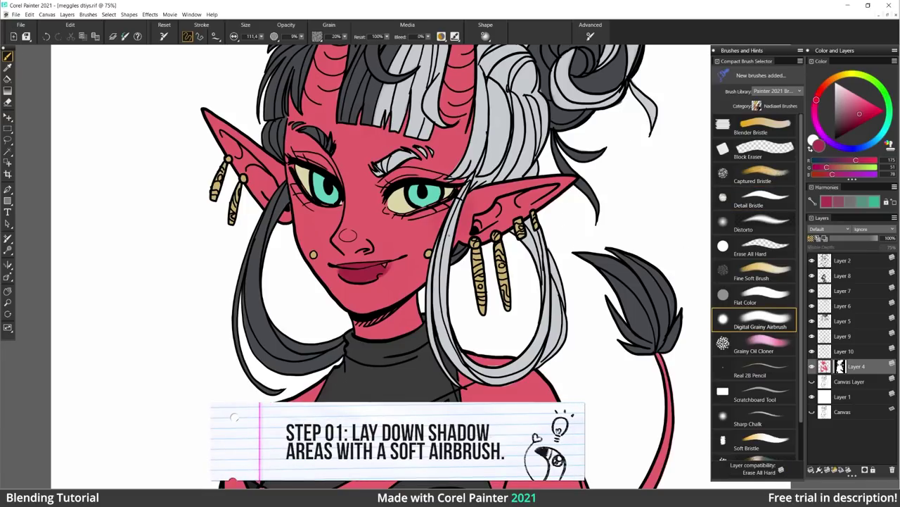
Airbrush soft shadows on Layer 4 along the cheek, jaw, nose, horns and forehead and across the white-haired side's ear.
mouse_move(425, 265)
left_mouse_down()
mouse_move(385, 298)
mouse_move(357, 305)
left_mouse_up()
mouse_move(465, 238)
left_mouse_down()
mouse_move(468, 211)
mouse_move(509, 210)
left_mouse_up()
left_click_drag(414, 245, 406, 262)
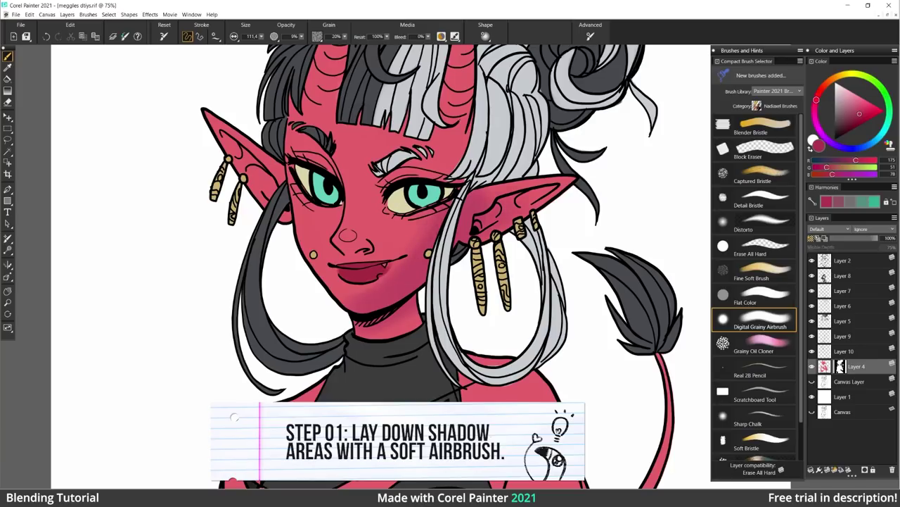
left_click_drag(348, 235, 349, 235)
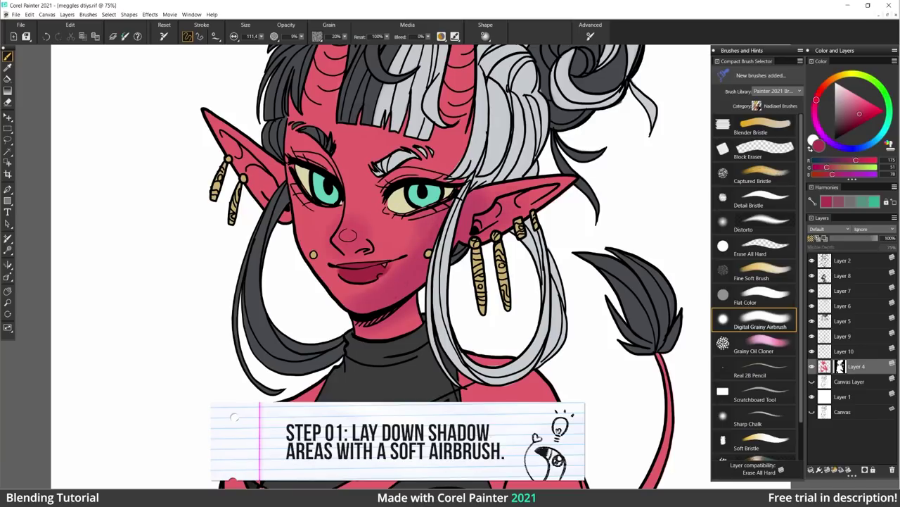
mouse_move(480, 103)
left_mouse_down()
mouse_move(482, 160)
mouse_move(468, 132)
mouse_move(462, 211)
left_mouse_up()
left_click_drag(343, 105, 351, 200)
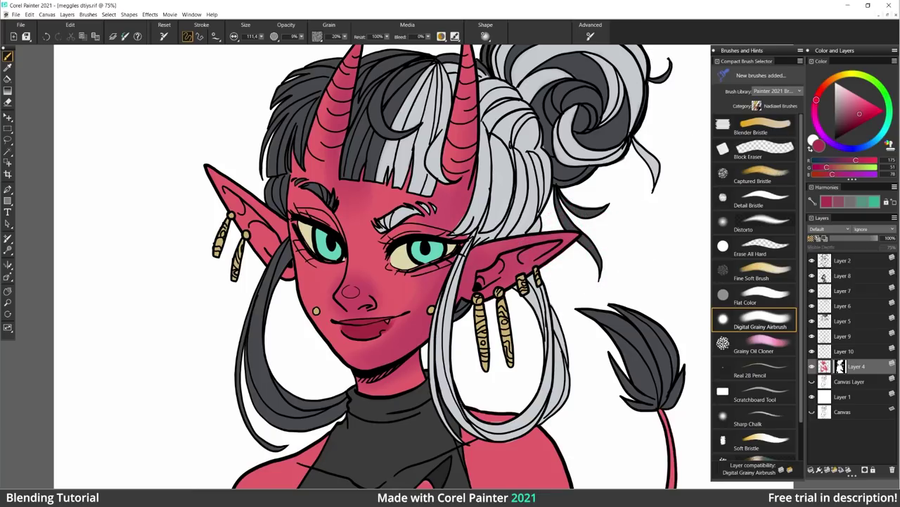
Reduce the airbrush size to 44.1 and softly shade the inside of the ear on the dark-haired side.
left_click(263, 38)
left_click_drag(278, 47, 274, 48)
left_click_drag(245, 214, 269, 245)
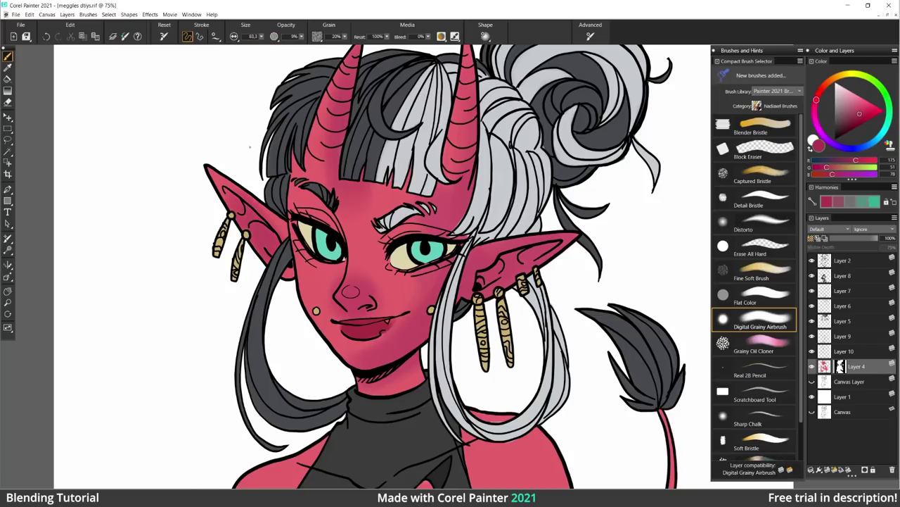
key("ctrl+z")
left_click(262, 37)
left_click_drag(274, 47, 268, 48)
mouse_move(237, 203)
left_mouse_down()
mouse_move(270, 248)
mouse_move(271, 234)
left_mouse_up()
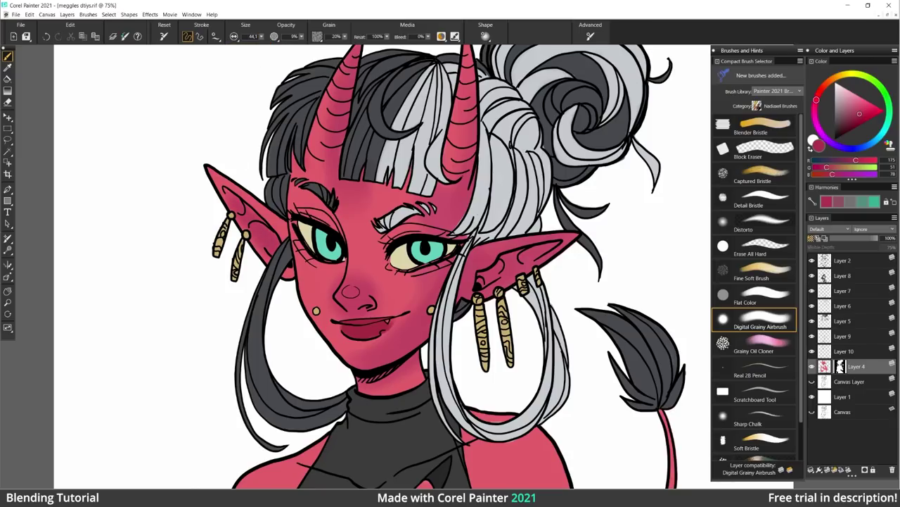
Airbrush soft shadows under the fringe, around both eyes and on the neck below the jaw, undoing unwanted strokes.
mouse_move(384, 186)
left_mouse_down()
mouse_move(420, 190)
mouse_move(411, 193)
left_mouse_up()
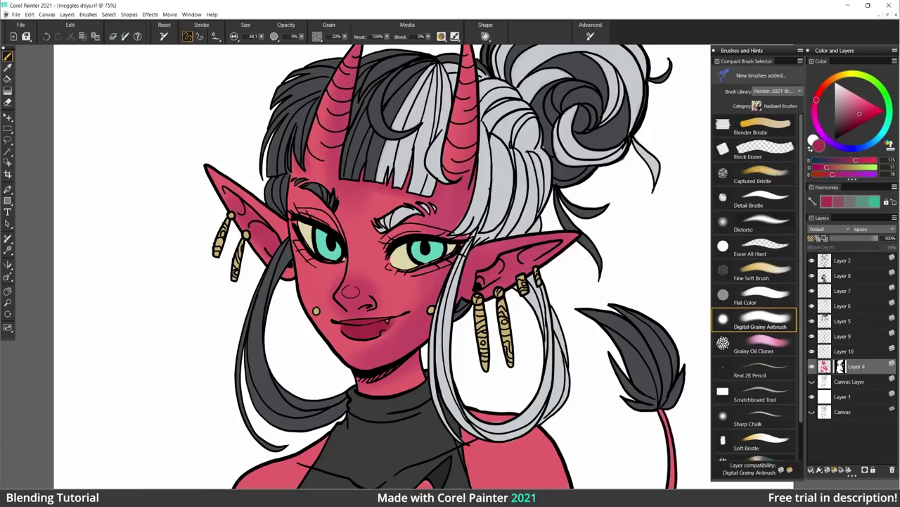
left_click_drag(380, 250, 413, 225)
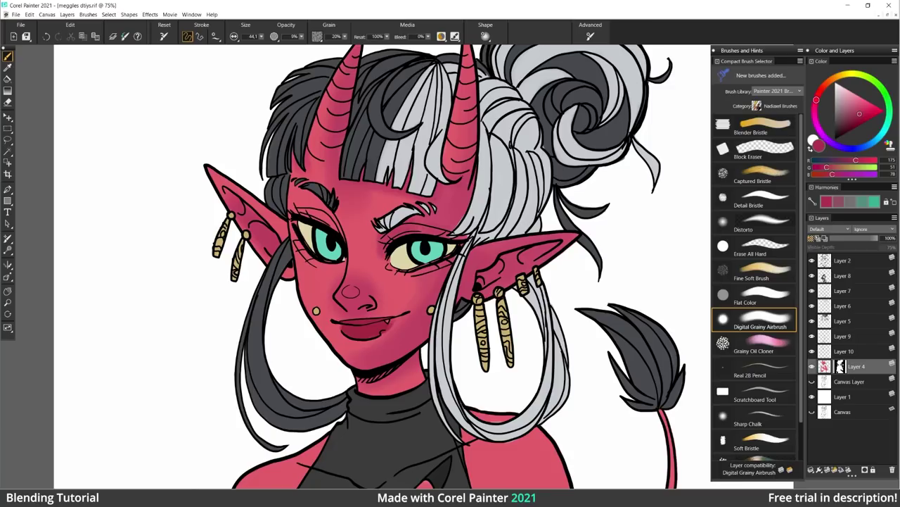
left_click_drag(322, 213, 336, 222)
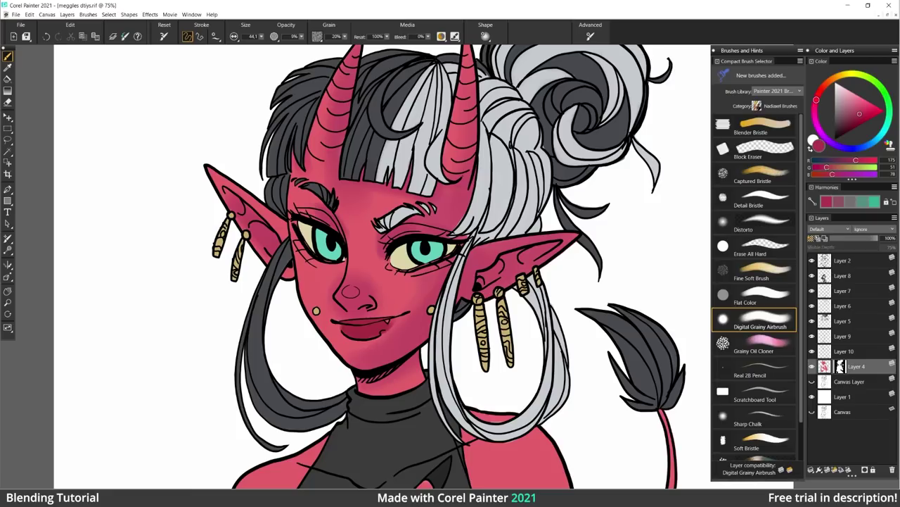
left_click_drag(429, 219, 437, 196)
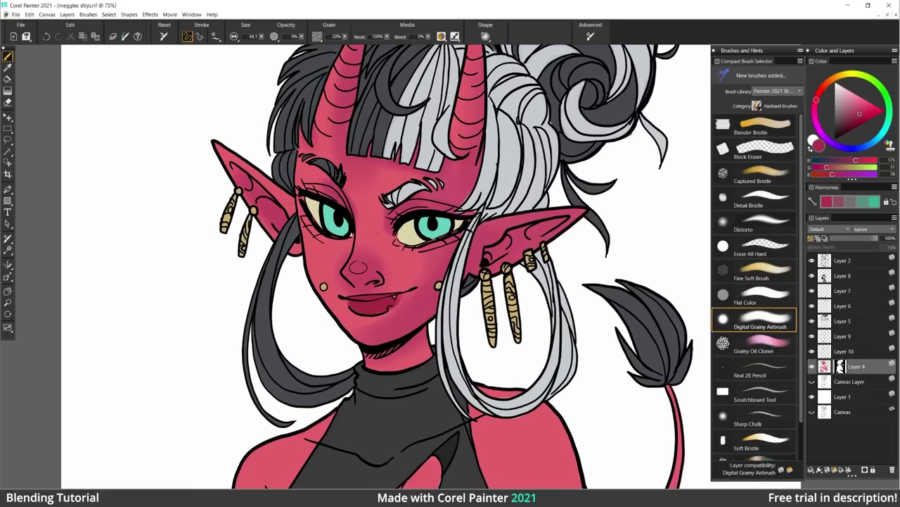
mouse_move(396, 363)
left_mouse_down()
mouse_move(367, 364)
mouse_move(412, 358)
mouse_move(419, 347)
mouse_move(419, 357)
mouse_move(420, 349)
left_mouse_up()
key("ctrl+z")
key("ctrl+z")
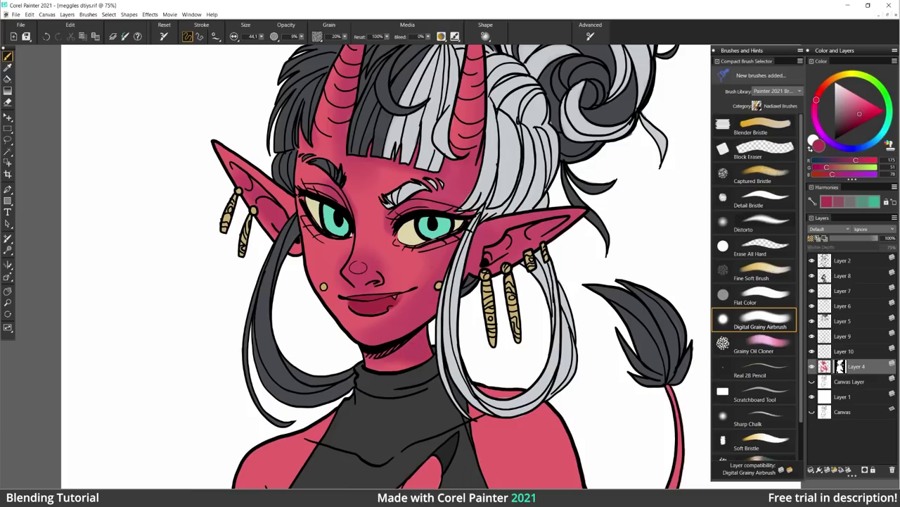
Pick a darker second shadow colour, RGB 146, 32, 57, and deepen the cheek and the ear on the white-haired side.
left_click(859, 120)
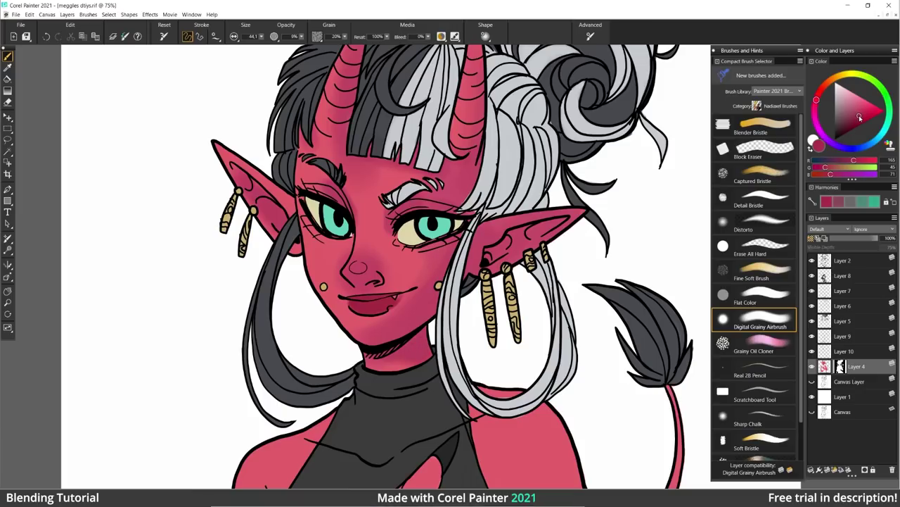
left_click(857, 120)
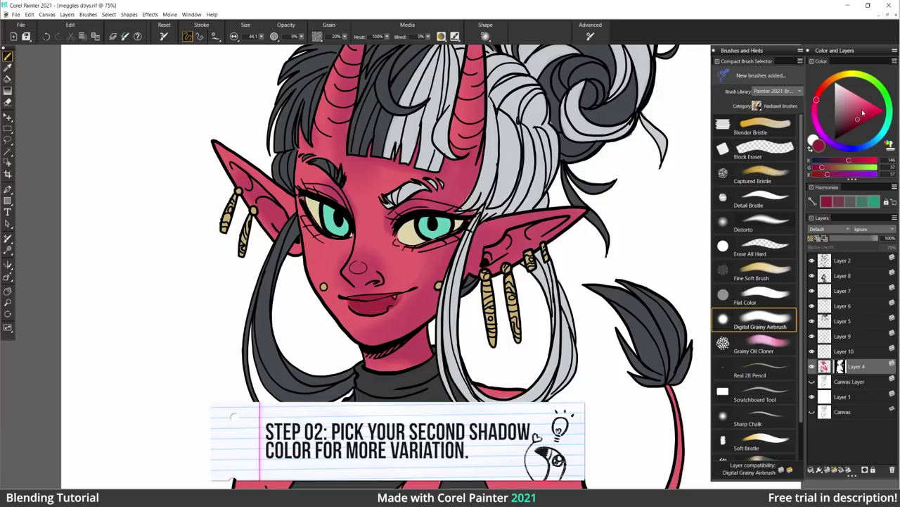
mouse_move(428, 302)
left_mouse_down()
mouse_move(407, 326)
mouse_move(412, 320)
left_mouse_up()
left_click_drag(490, 257, 551, 225)
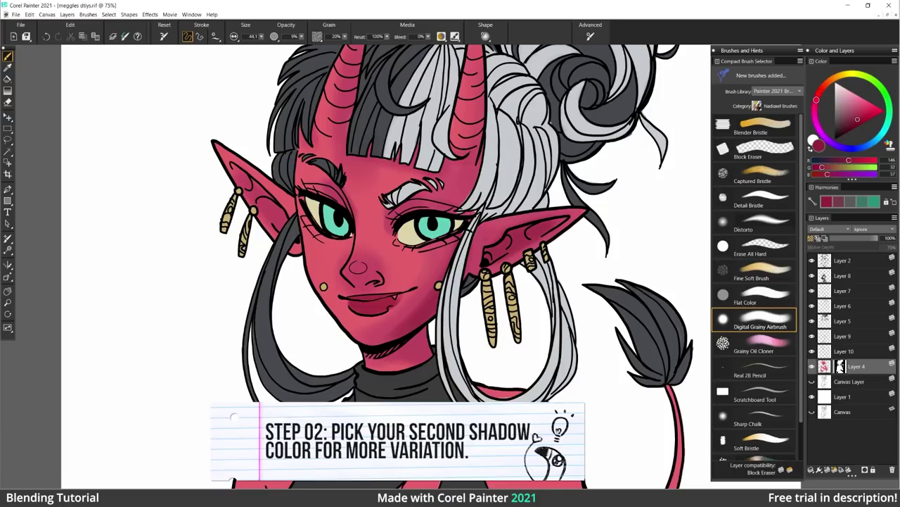
Airbrush the darker shadow onto the horns, forehead and the eyelid on the white-haired side.
left_click_drag(481, 98, 478, 154)
left_click_drag(480, 77, 474, 186)
left_click_drag(510, 117, 505, 160)
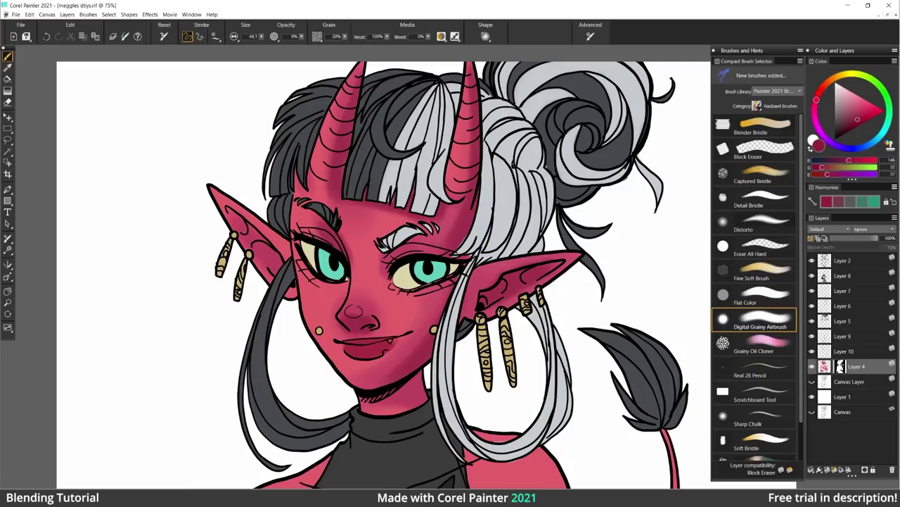
left_click_drag(388, 259, 423, 243)
mouse_move(437, 303)
left_mouse_down()
mouse_move(428, 332)
mouse_move(435, 311)
left_mouse_up()
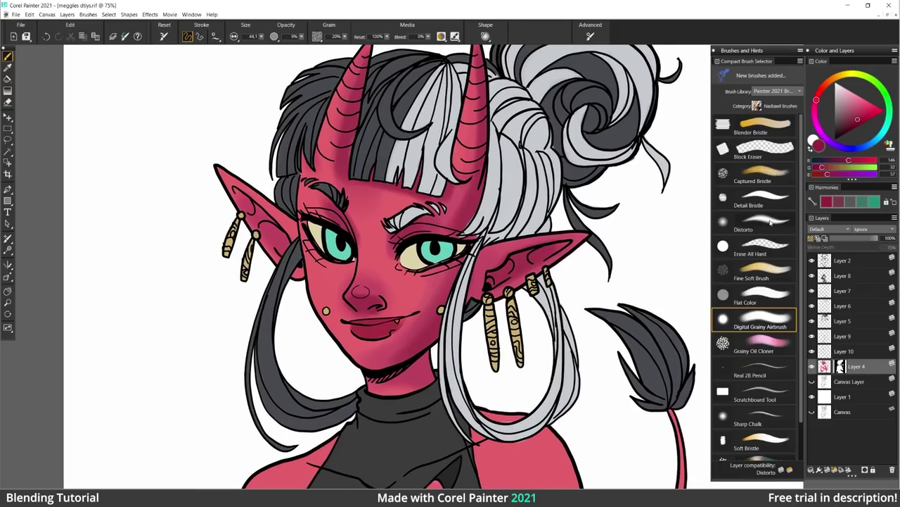
Choose the Flat Color brush and try hard-edged strokes down the face between the eyes, undoing them.
left_click(760, 292)
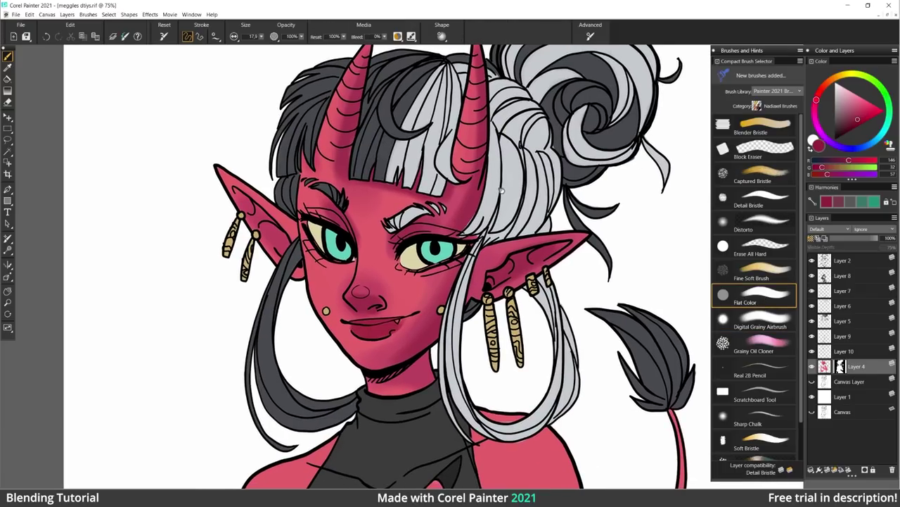
left_click_drag(502, 191, 508, 176)
left_click_drag(385, 256, 386, 261)
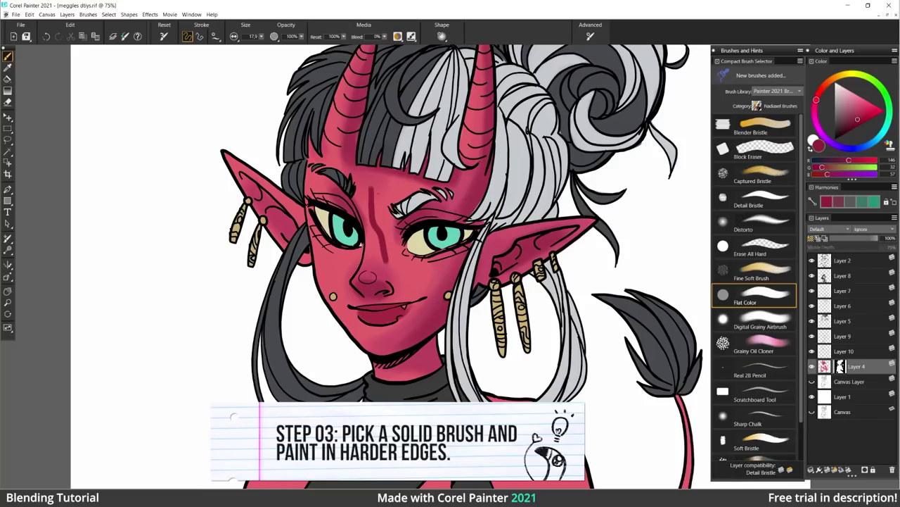
key("ctrl+z")
left_click_drag(372, 195, 400, 287)
key("ctrl+z")
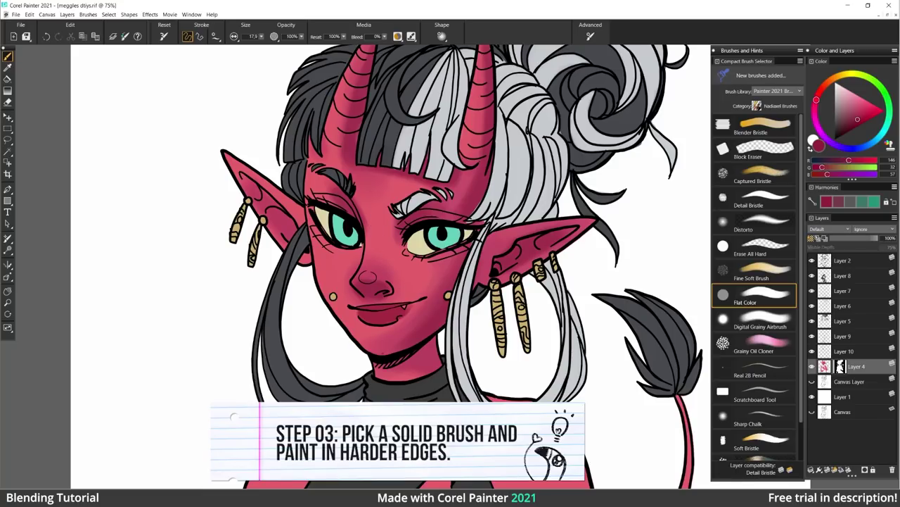
Paint hard-edged Flat Color shadows along the lower jaw, inside the ear on the white-haired side and under the nose.
left_click_drag(384, 353, 443, 320)
key("ctrl+z")
left_click_drag(383, 353, 442, 320)
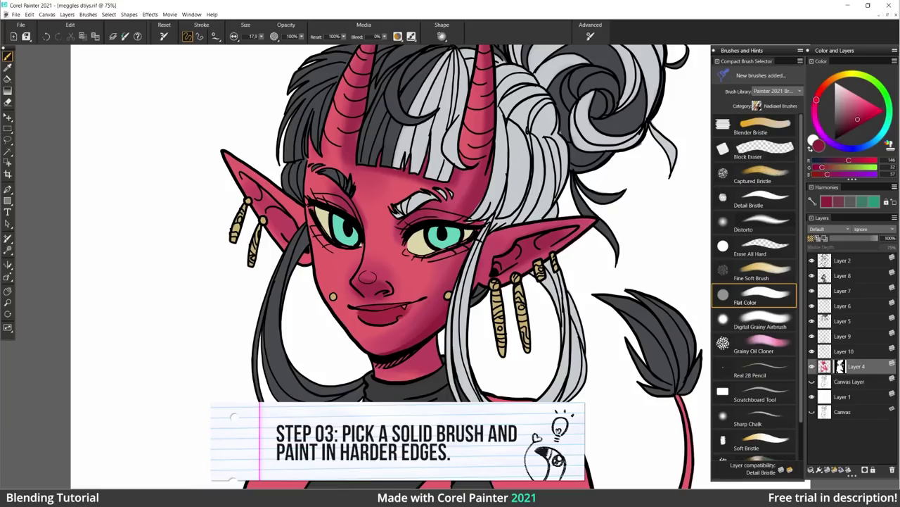
mouse_move(498, 261)
left_mouse_down()
mouse_move(519, 250)
mouse_move(501, 270)
mouse_move(566, 233)
mouse_move(520, 241)
left_mouse_up()
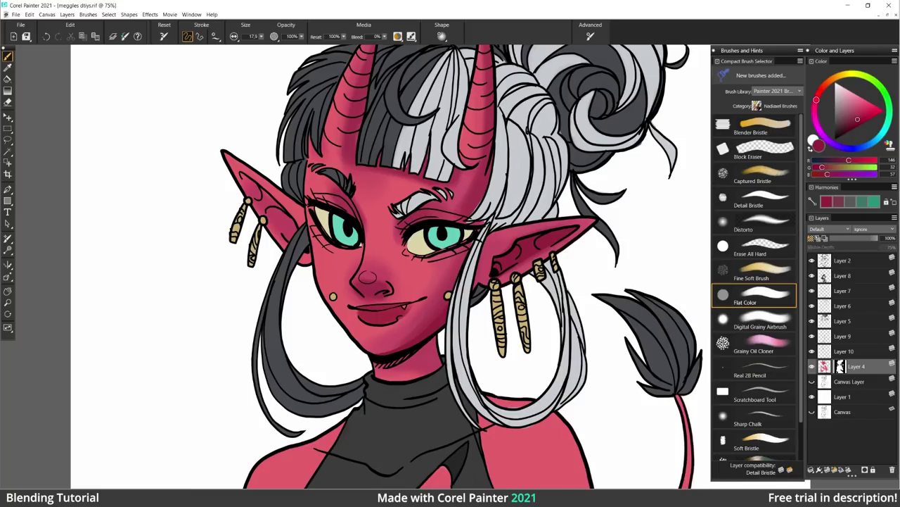
mouse_move(361, 292)
left_mouse_down()
mouse_move(384, 296)
mouse_move(380, 282)
mouse_move(355, 281)
mouse_move(371, 289)
left_mouse_up()
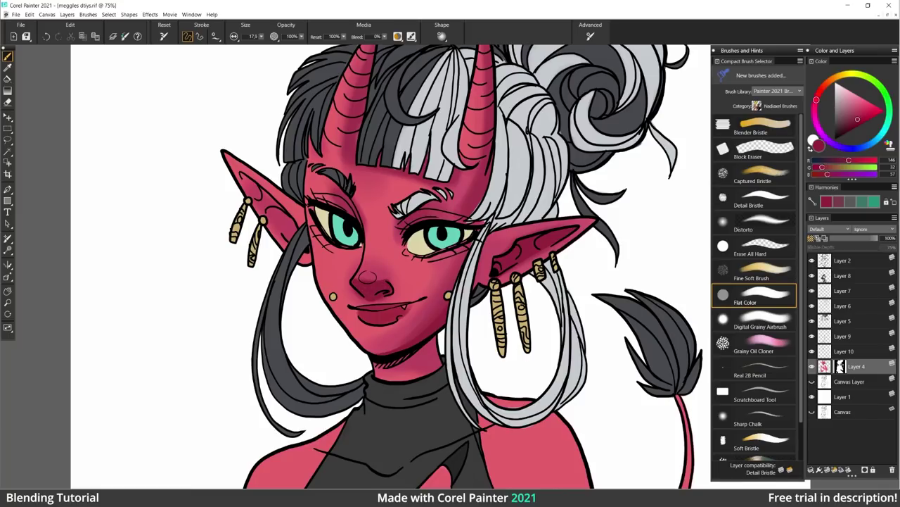
Paint hard-edged shadows below both eyes, under the eyebrows and at the inner eye corner.
left_click_drag(440, 224, 444, 234)
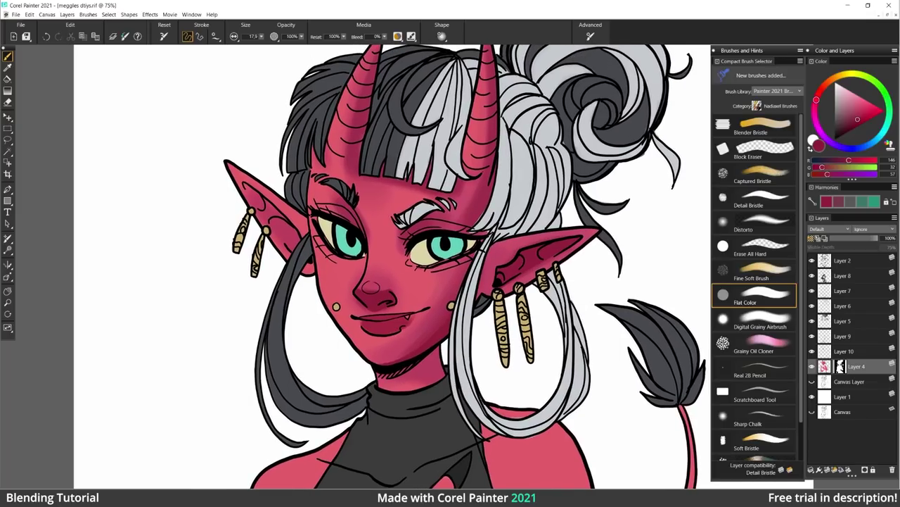
left_click_drag(419, 268, 469, 260)
mouse_move(314, 225)
left_mouse_down()
mouse_move(346, 261)
mouse_move(324, 252)
mouse_move(362, 260)
mouse_move(349, 264)
left_mouse_up()
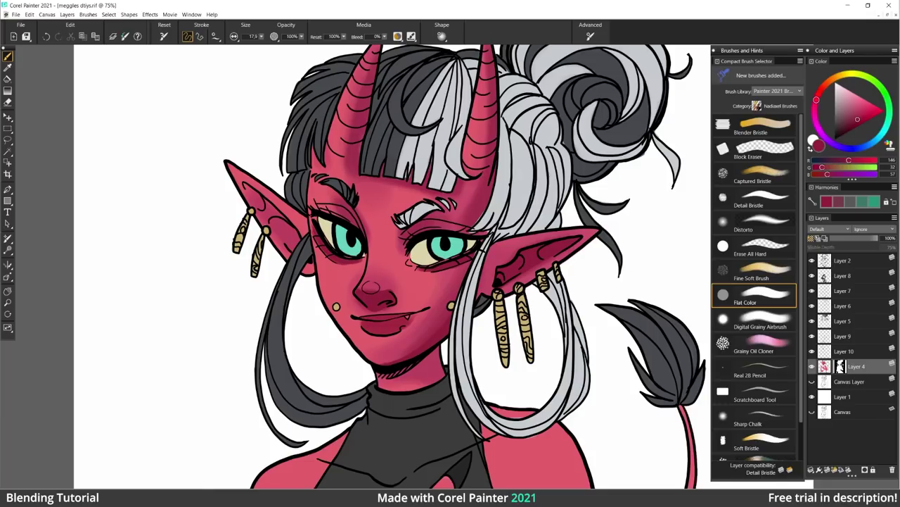
mouse_move(333, 199)
left_mouse_down()
mouse_move(361, 227)
mouse_move(326, 202)
mouse_move(340, 194)
left_mouse_up()
mouse_move(429, 215)
left_mouse_down()
mouse_move(469, 214)
mouse_move(458, 211)
left_mouse_up()
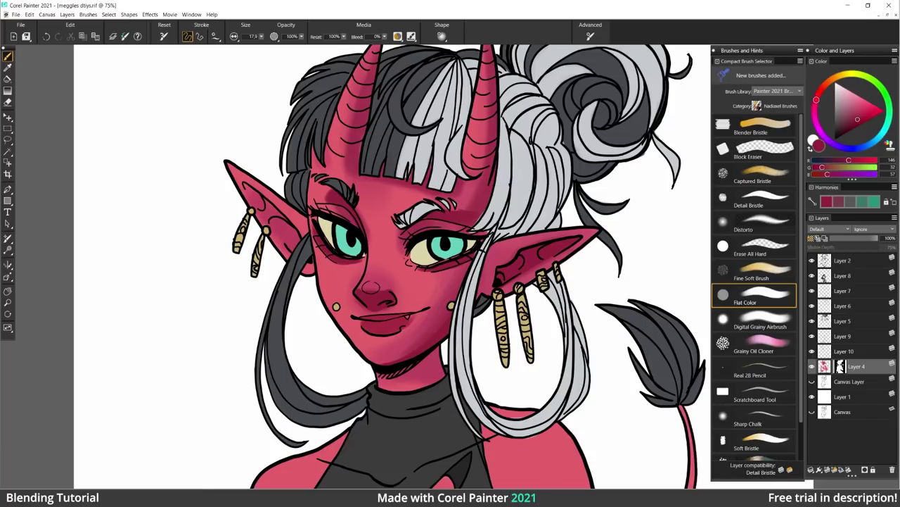
left_click_drag(405, 244, 401, 255)
Paint hard-edged shadows inside the ear on the dark-haired side and across the forehead under the fringe.
left_click_drag(461, 247, 465, 259)
left_click_drag(254, 202, 297, 262)
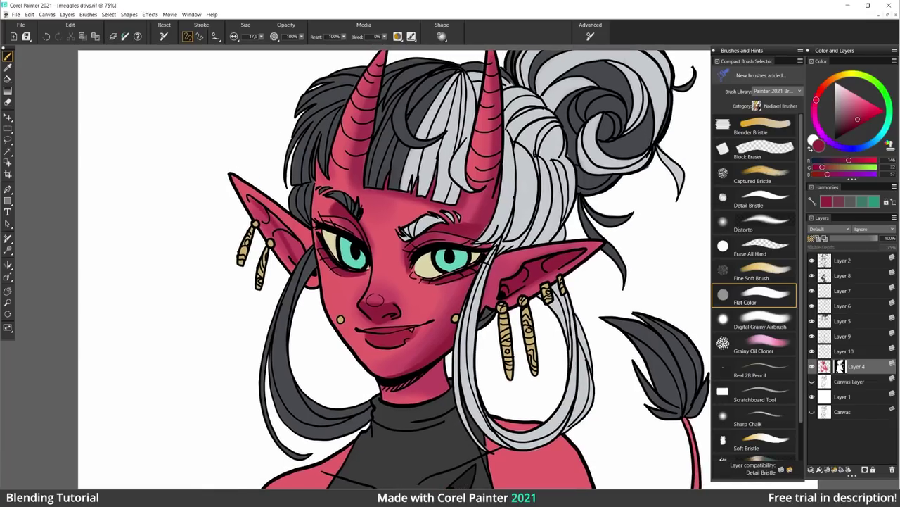
mouse_move(283, 232)
left_mouse_down()
mouse_move(301, 258)
mouse_move(271, 214)
left_mouse_up()
left_click_drag(365, 188, 459, 206)
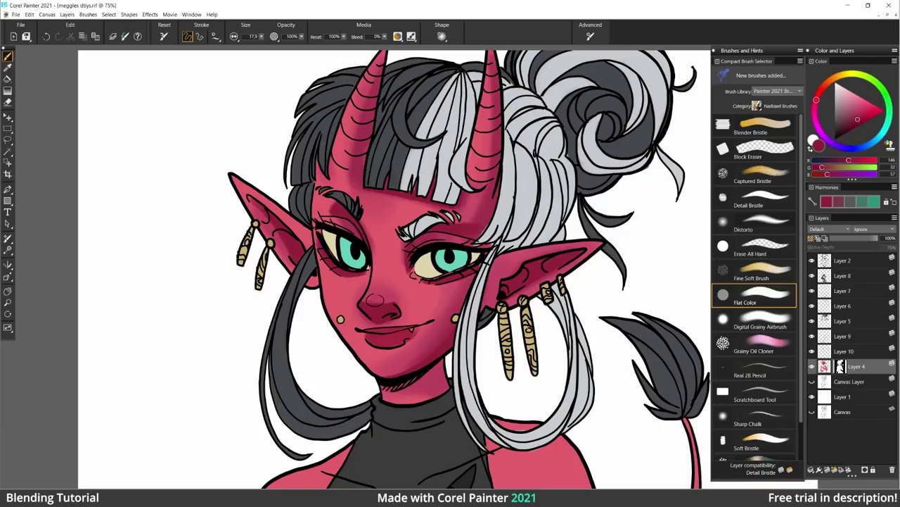
Paint hard-edged shadows along the shaded side of both horns and at the horn base on the dark-haired side.
left_click_drag(422, 246, 411, 283)
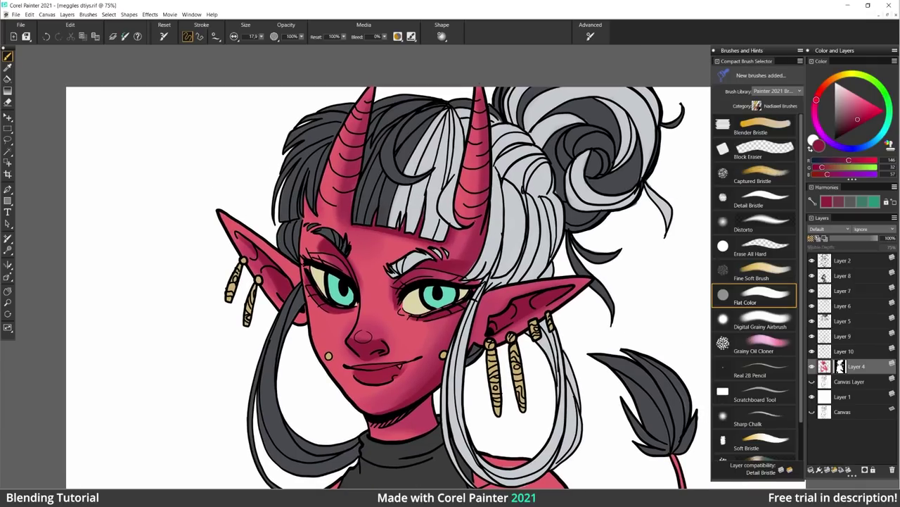
left_click_drag(486, 112, 487, 127)
left_click_drag(480, 89, 477, 225)
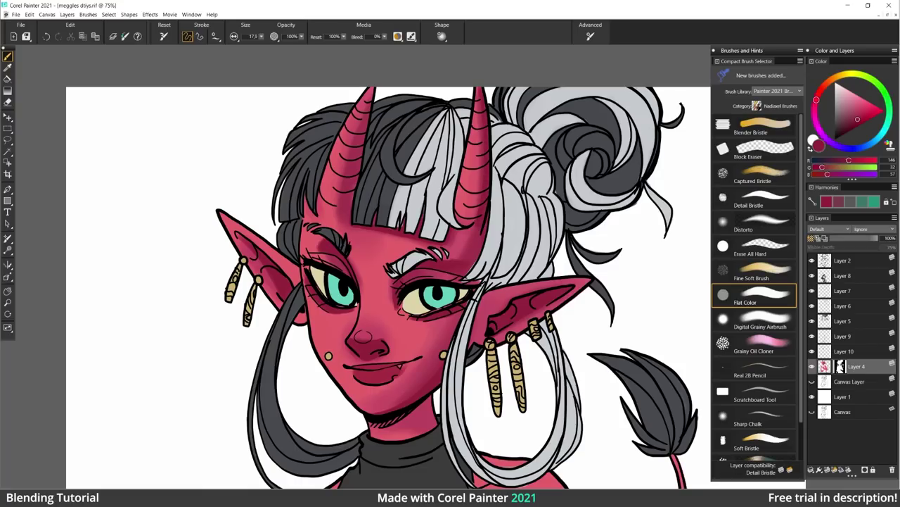
mouse_move(349, 191)
left_mouse_down()
mouse_move(372, 90)
mouse_move(356, 176)
mouse_move(361, 147)
left_mouse_up()
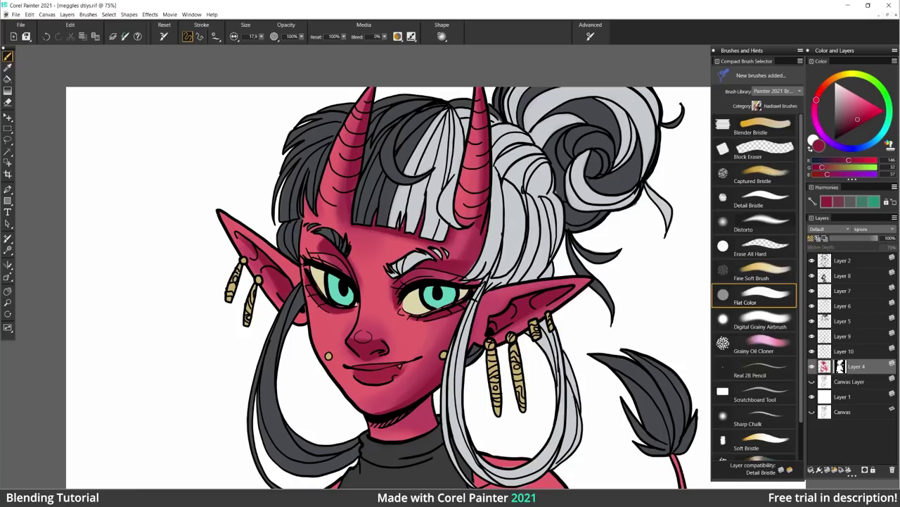
mouse_move(312, 197)
left_mouse_down()
mouse_move(305, 213)
mouse_move(318, 214)
left_mouse_up()
Paint hard-edged shadows on the cheek and temple beside the white hair.
left_click_drag(366, 282, 383, 226)
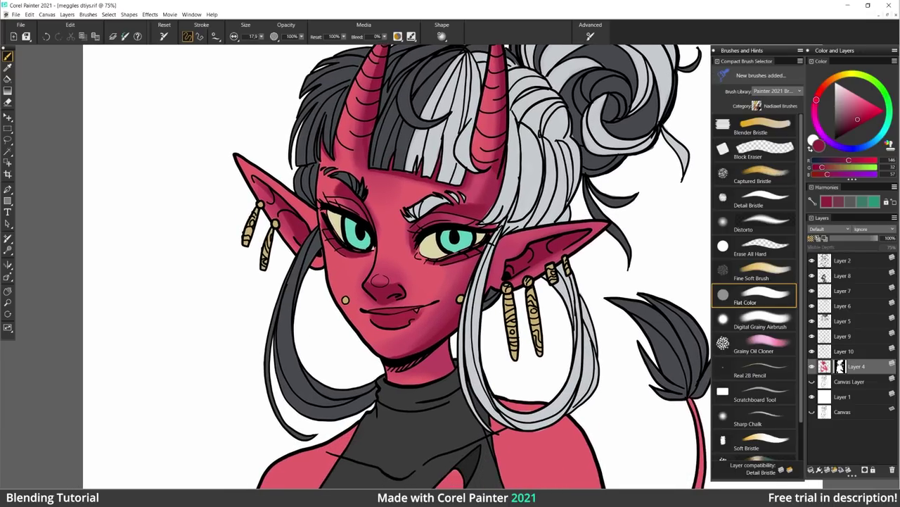
left_click_drag(468, 260, 451, 318)
mouse_move(471, 276)
left_mouse_down()
mouse_move(476, 258)
mouse_move(460, 292)
left_mouse_up()
left_click_drag(475, 211, 467, 225)
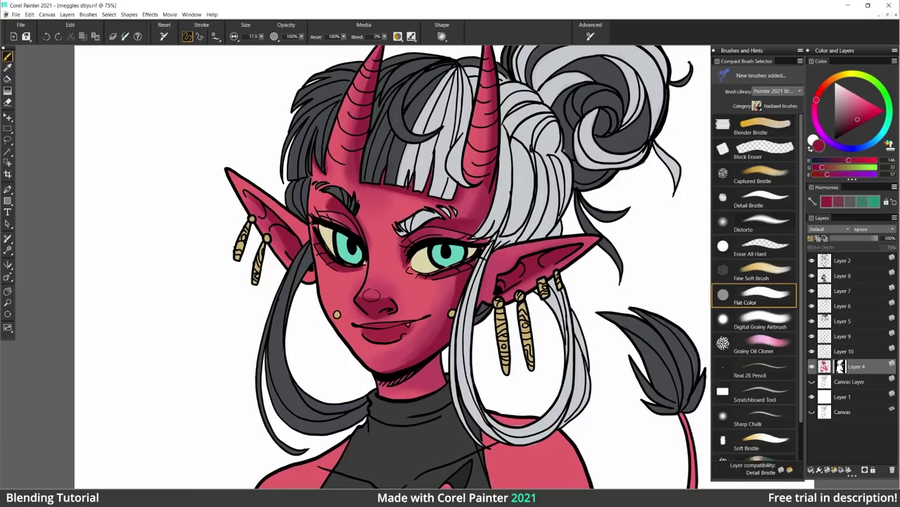
mouse_move(483, 186)
left_mouse_down()
mouse_move(469, 217)
mouse_move(481, 220)
mouse_move(465, 217)
left_mouse_up()
left_click_drag(508, 158, 509, 146)
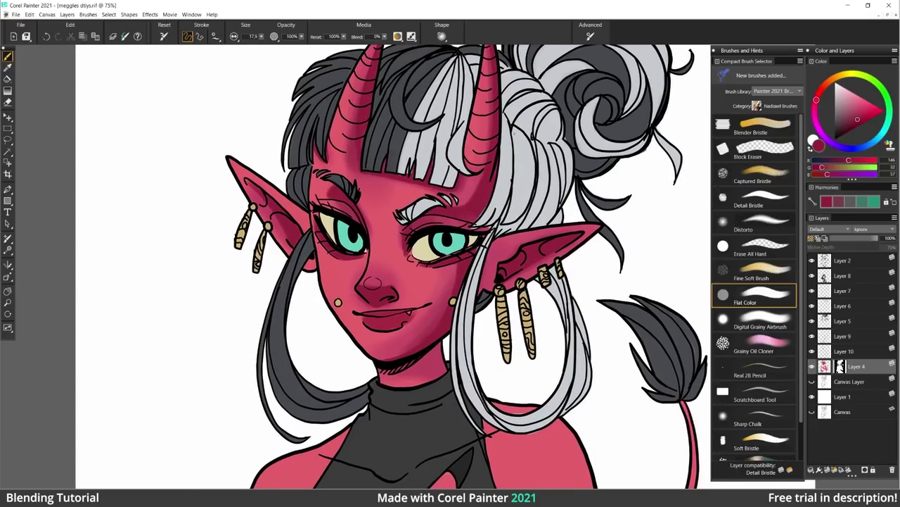
Paint hard-edged shadows on the forehead around the base of the horn beside the white hair.
left_click_drag(481, 176, 466, 180)
left_click_drag(464, 189, 454, 205)
left_click_drag(470, 183, 463, 198)
left_click_drag(477, 181, 448, 206)
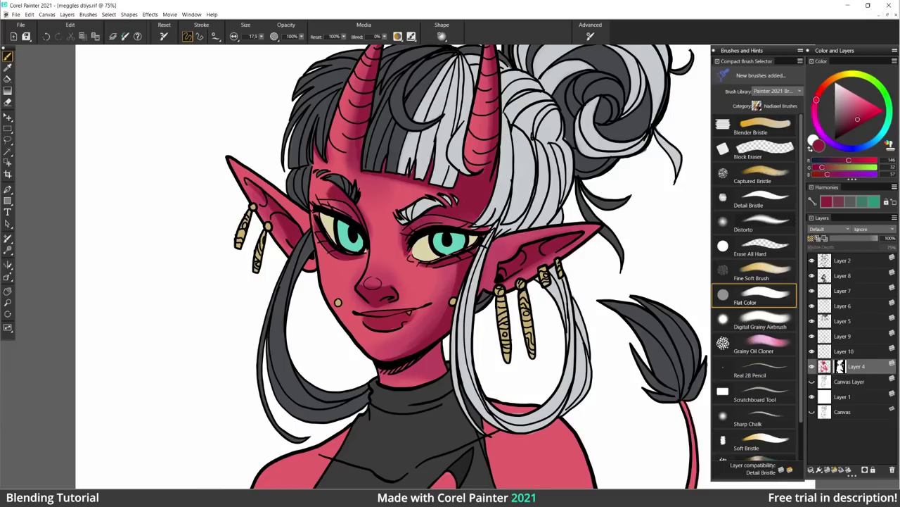
Paint hard-edged shadows beside the mouth corner, under the lower lip and down the shaded side of the neck.
left_click_drag(516, 222, 522, 193)
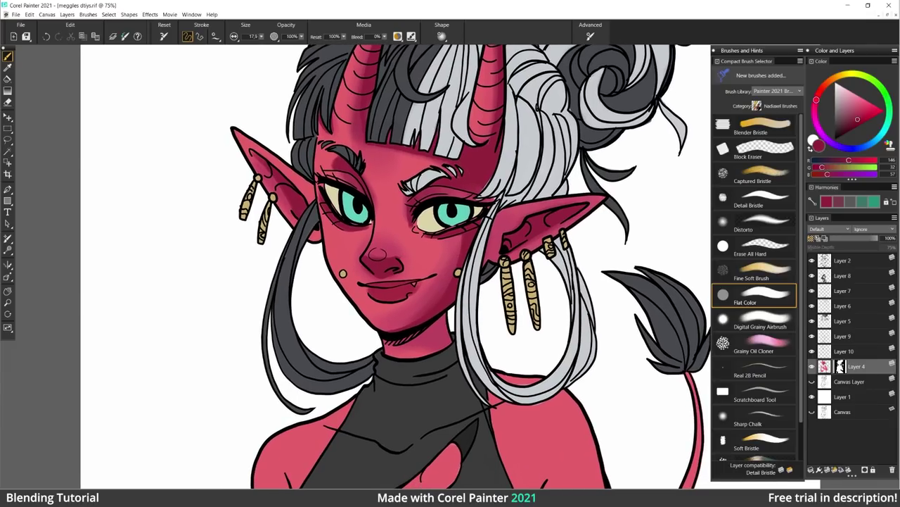
left_click_drag(435, 273, 427, 279)
mouse_move(381, 306)
left_mouse_down()
mouse_move(404, 303)
mouse_move(380, 306)
left_mouse_up()
mouse_move(407, 342)
left_mouse_down()
mouse_move(443, 348)
mouse_move(442, 319)
left_mouse_up()
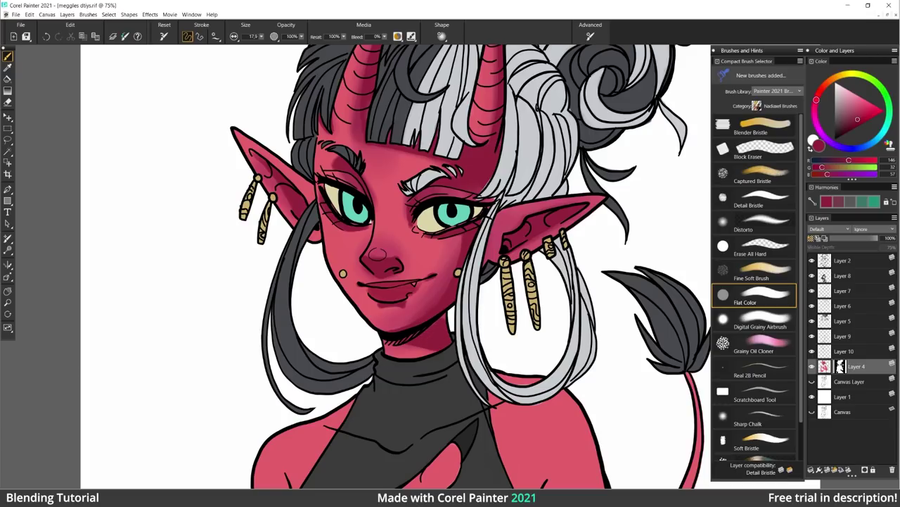
Sample the midtone skin colour between the eyes and shift it to a lighter, warmer highlight pink with RGB 255, 144, 144.
left_click_drag(544, 257, 543, 257)
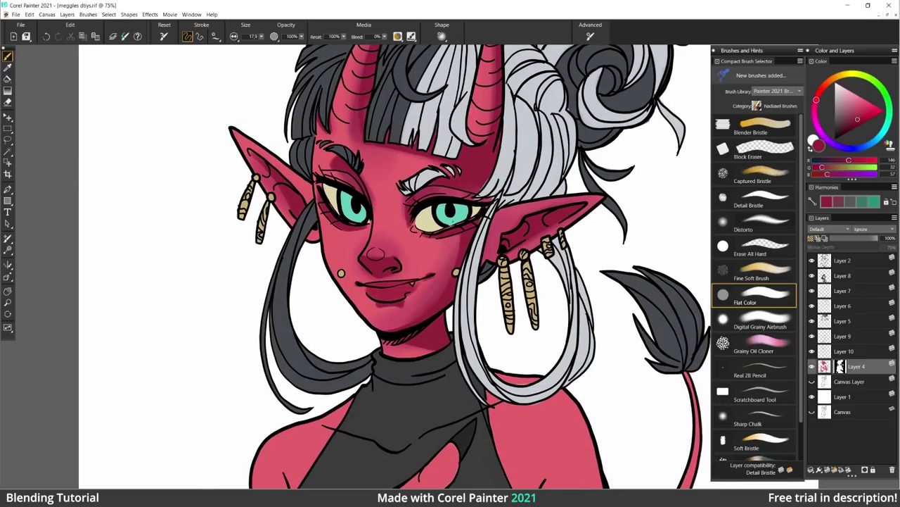
left_click_drag(451, 203, 452, 187)
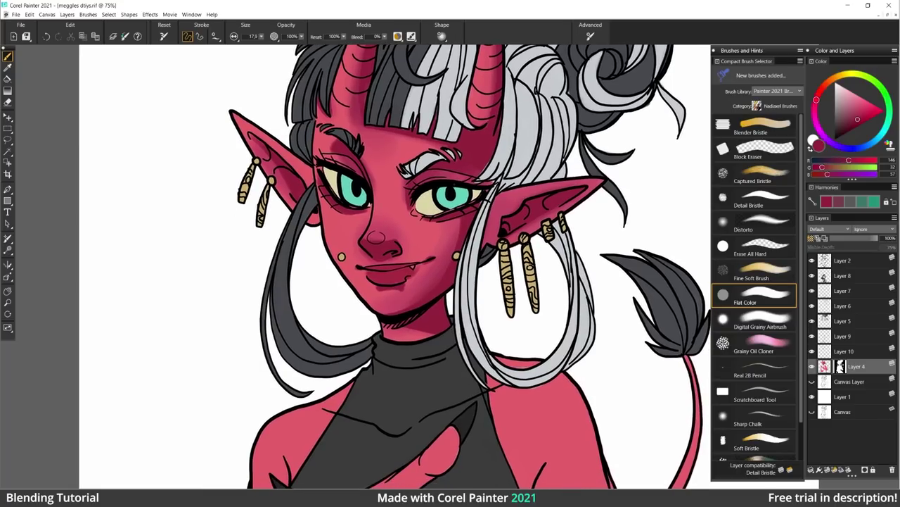
scroll(413, 184, "up", 1)
key("ctrl+plus")
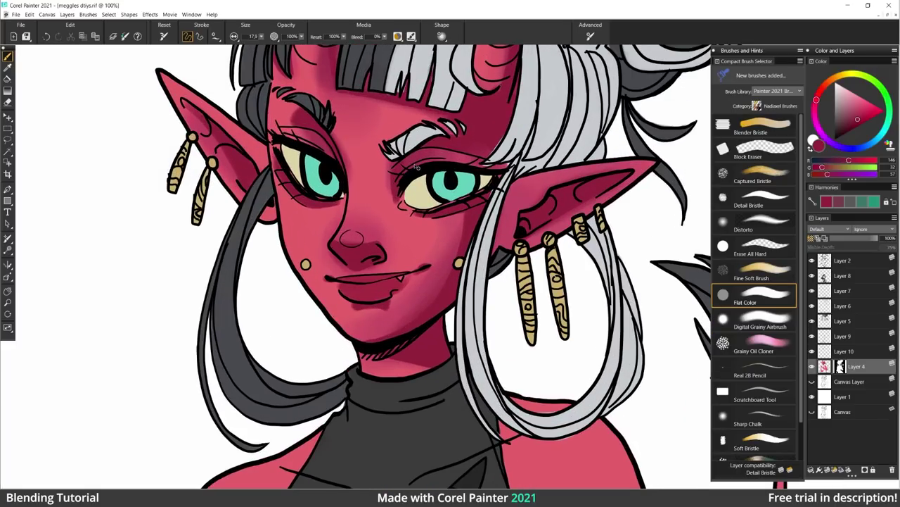
left_click_drag(370, 169, 393, 198)
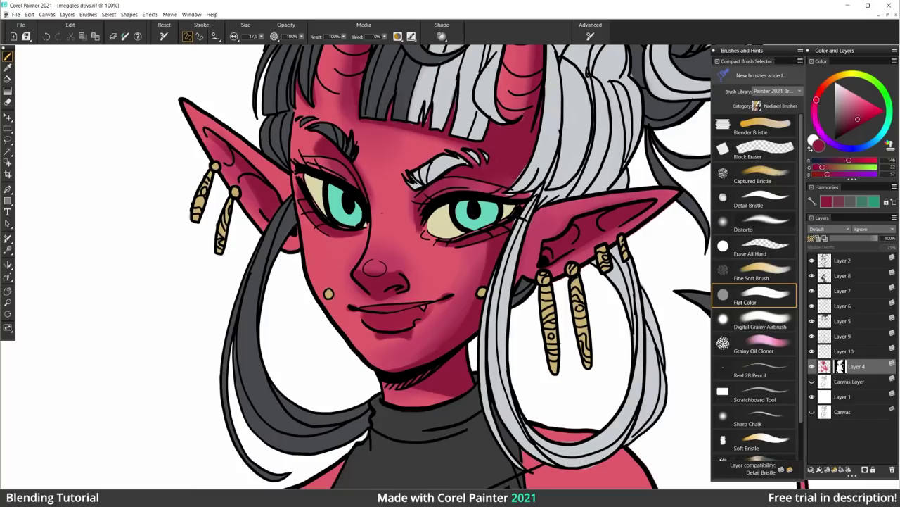
left_click(392, 203, "alt")
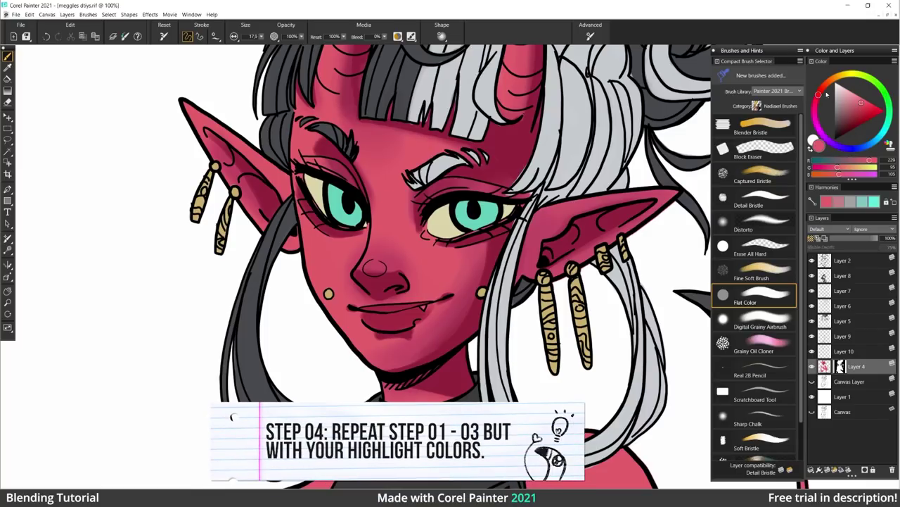
left_click_drag(818, 95, 820, 94)
left_click(857, 94)
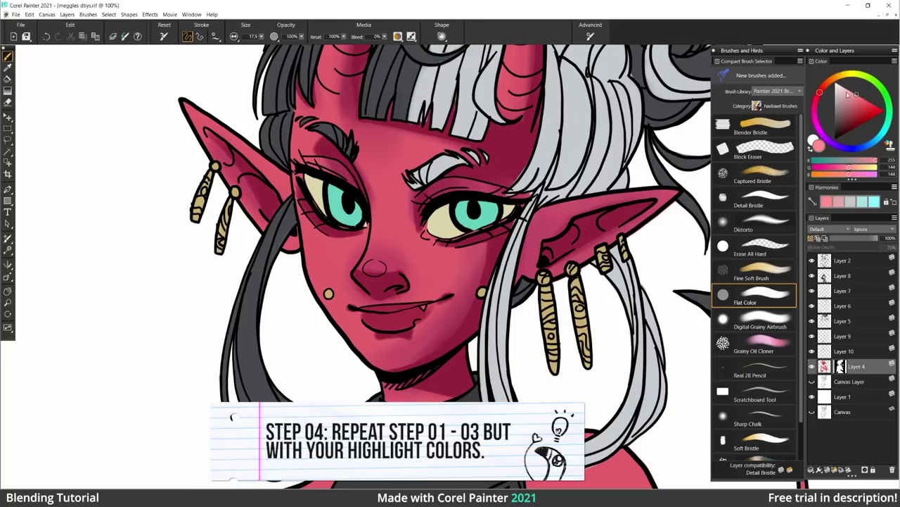
Paint soft highlights on the forehead and along the upper edge of the dark-haired side's ear with the Digital Grainy Airbrush.
left_click(750, 314)
mouse_move(373, 149)
left_mouse_down()
mouse_move(386, 181)
mouse_move(365, 145)
mouse_move(389, 200)
mouse_move(401, 146)
left_mouse_up()
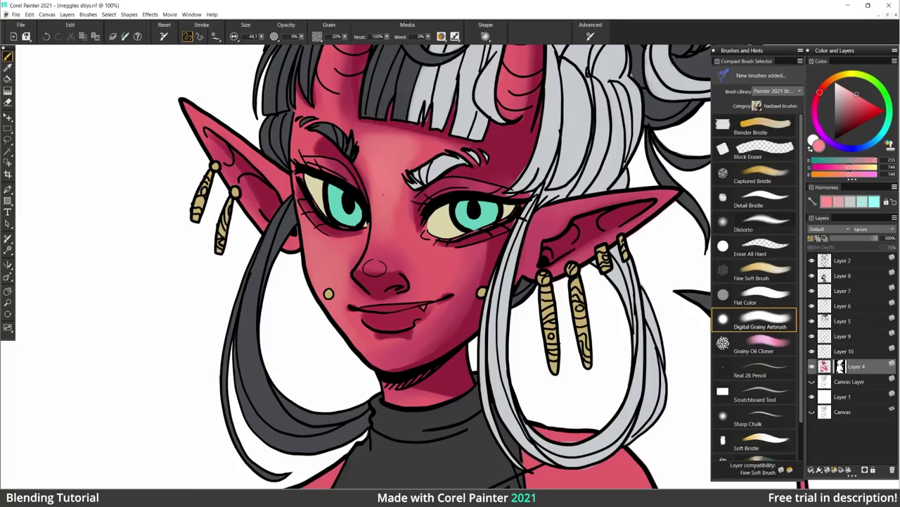
left_click_drag(199, 115, 244, 157)
left_click_drag(199, 114, 212, 123)
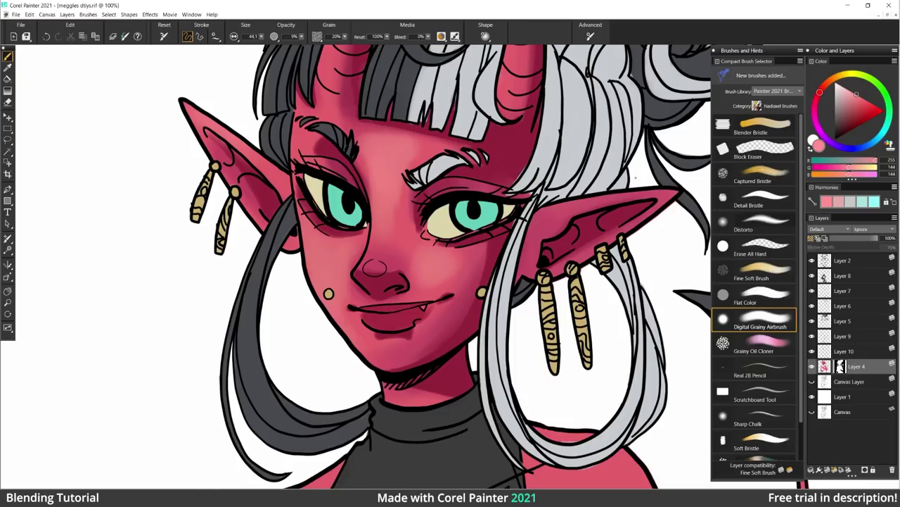
Airbrush soft highlights along the lit side of both horns.
mouse_move(510, 162)
left_mouse_down()
mouse_move(507, 245)
mouse_move(472, 335)
left_mouse_up()
left_click_drag(312, 171, 299, 216)
left_click_drag(332, 134, 320, 163)
left_click_drag(481, 207, 493, 133)
left_click_drag(483, 182, 489, 128)
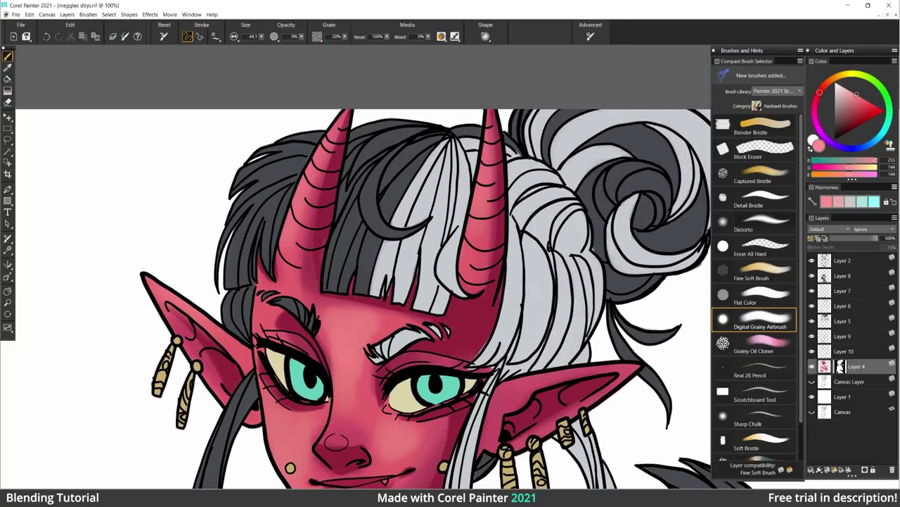
Paint hard-edged highlights along the lit side of both horns with the Flat Color brush.
scroll(492, 325, "down", 4)
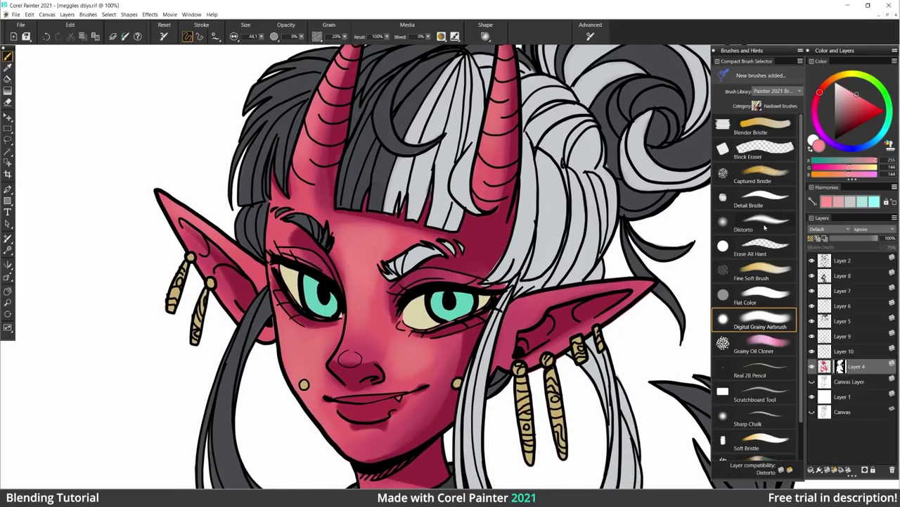
left_click(752, 301)
scroll(352, 267, "up", 1)
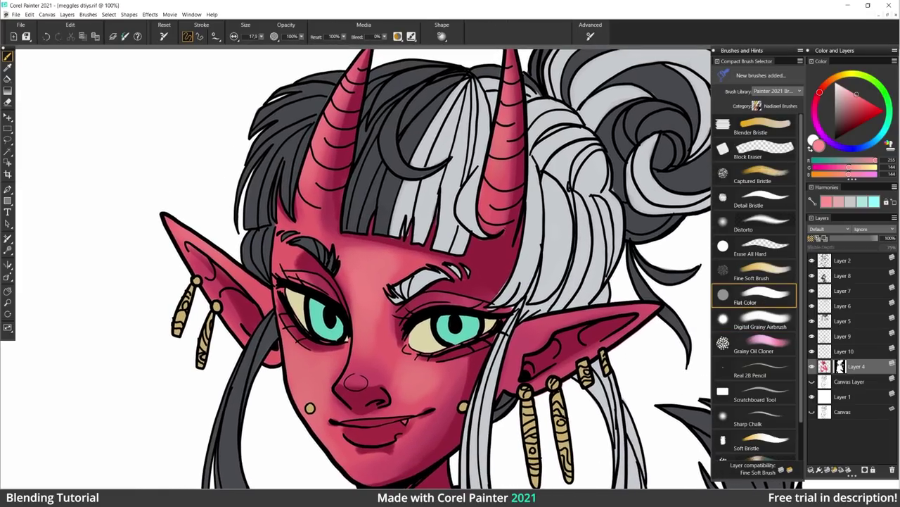
mouse_move(301, 190)
left_mouse_down()
mouse_move(319, 116)
mouse_move(364, 53)
left_mouse_up()
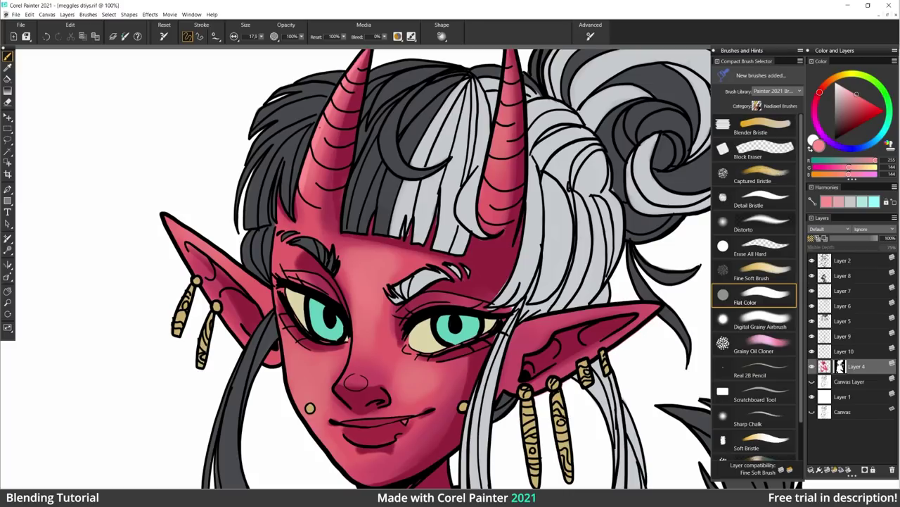
left_click_drag(421, 87, 400, 114)
left_click_drag(460, 236, 487, 84)
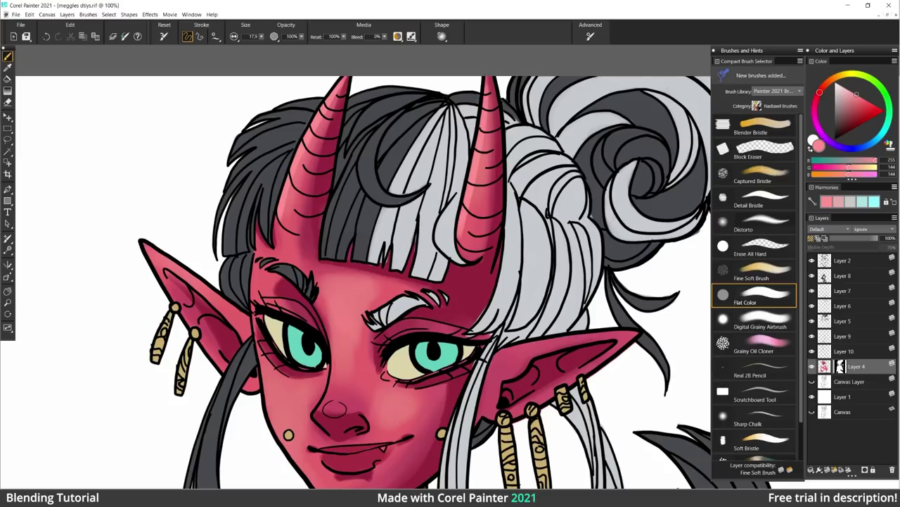
left_click_drag(397, 279, 421, 241)
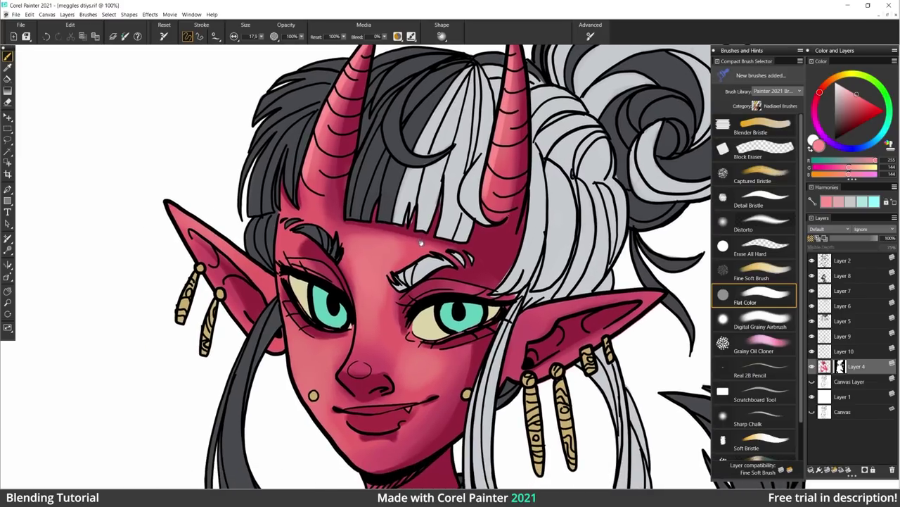
Paint hard-edged highlights along the ear's upper edge on the dark-haired side and on the nose bridge and tip.
left_click_drag(176, 209, 274, 291)
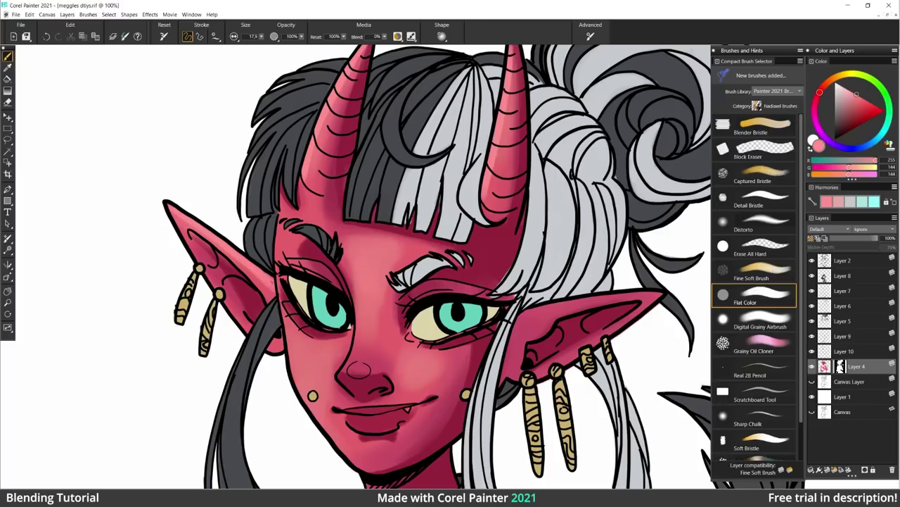
scroll(436, 267, "down", 2)
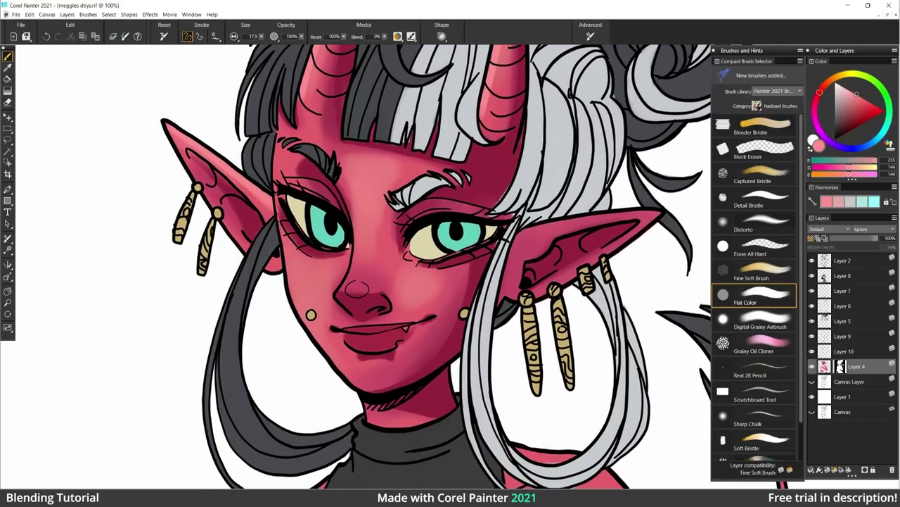
mouse_move(348, 288)
left_mouse_down()
mouse_move(362, 291)
mouse_move(350, 273)
mouse_move(356, 241)
mouse_move(341, 194)
left_mouse_up()
key("ctrl+z")
left_click_drag(338, 295, 356, 242)
mouse_move(347, 203)
left_mouse_down()
mouse_move(354, 263)
mouse_move(338, 299)
mouse_move(347, 308)
left_mouse_up()
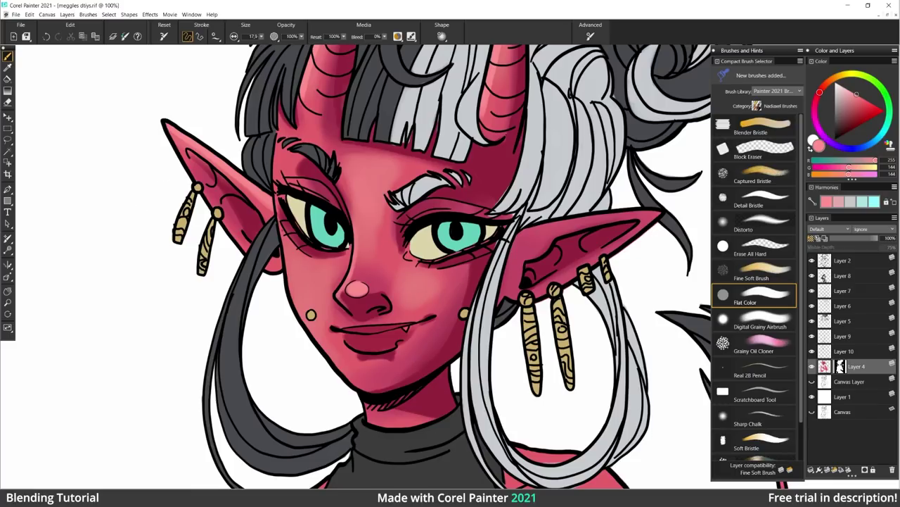
Paint hard-edged highlights on the dark-haired side's cheek, below the nose, at the inner eye corner and on the chin.
mouse_move(280, 227)
left_mouse_down()
mouse_move(312, 330)
mouse_move(352, 380)
left_mouse_up()
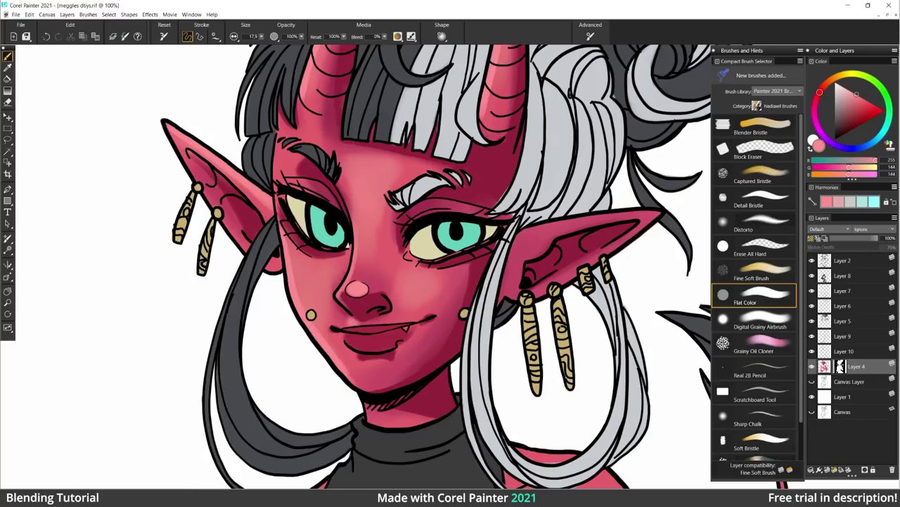
left_click_drag(371, 316, 375, 319)
left_click_drag(407, 257, 404, 252)
left_click_drag(405, 262, 413, 250)
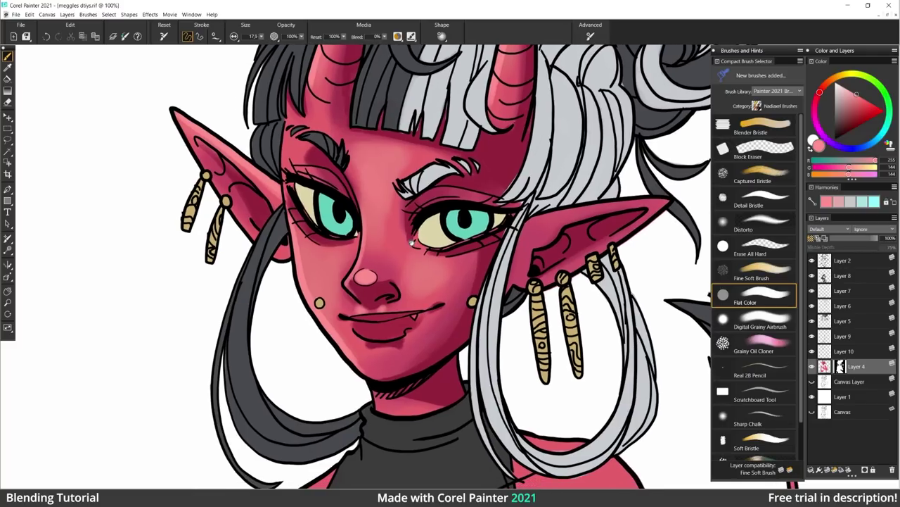
mouse_move(368, 353)
left_mouse_down()
mouse_move(361, 361)
mouse_move(383, 366)
left_mouse_up()
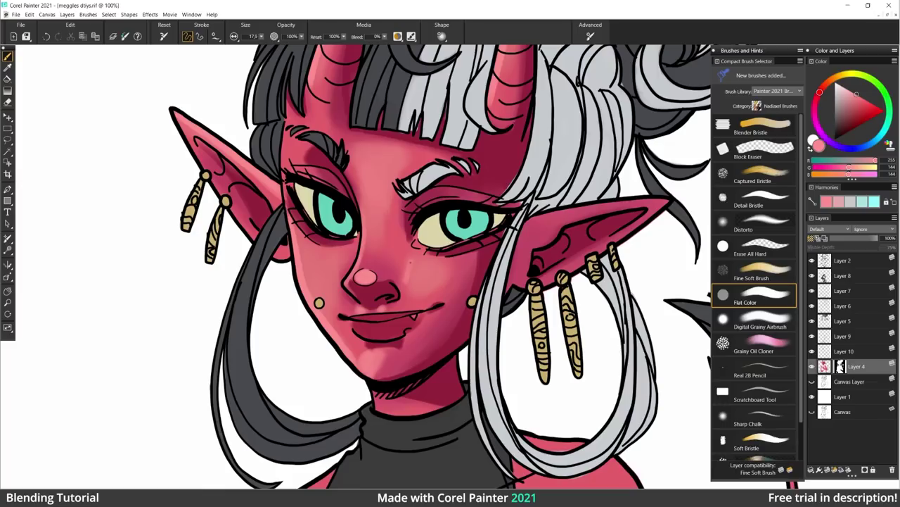
Paint hard-edged highlights on both upper eyelids.
left_click_drag(408, 262, 401, 283)
left_click_drag(291, 193, 321, 203)
left_click_drag(288, 191, 323, 196)
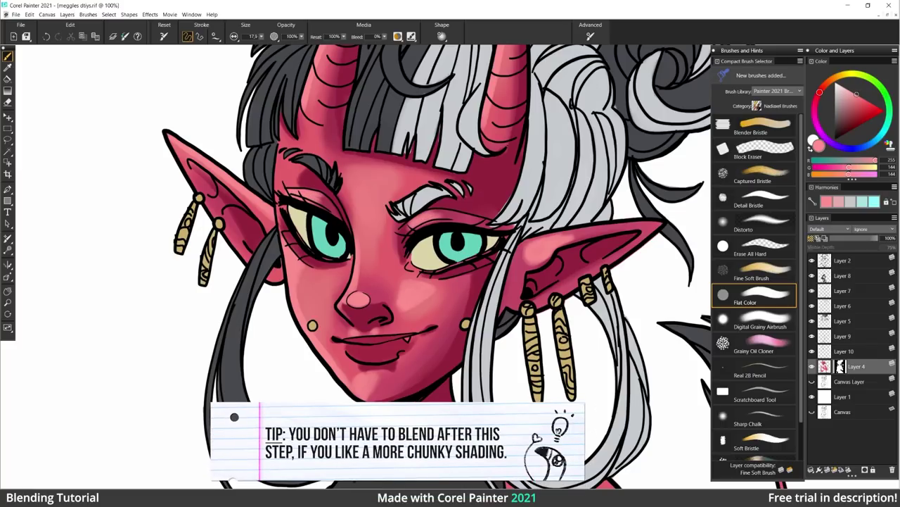
left_click_drag(413, 232, 446, 214)
left_click_drag(432, 223, 448, 220)
Sample in-between skin tones at the cheek highlight's edge for blending and enlarge the Flat Color brush to 28.1.
left_click_drag(553, 235, 513, 234)
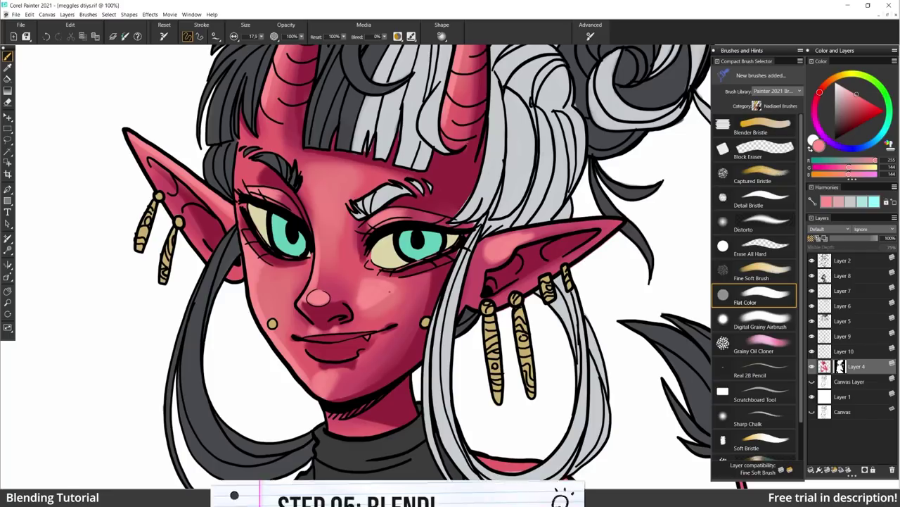
left_click(381, 297, "alt")
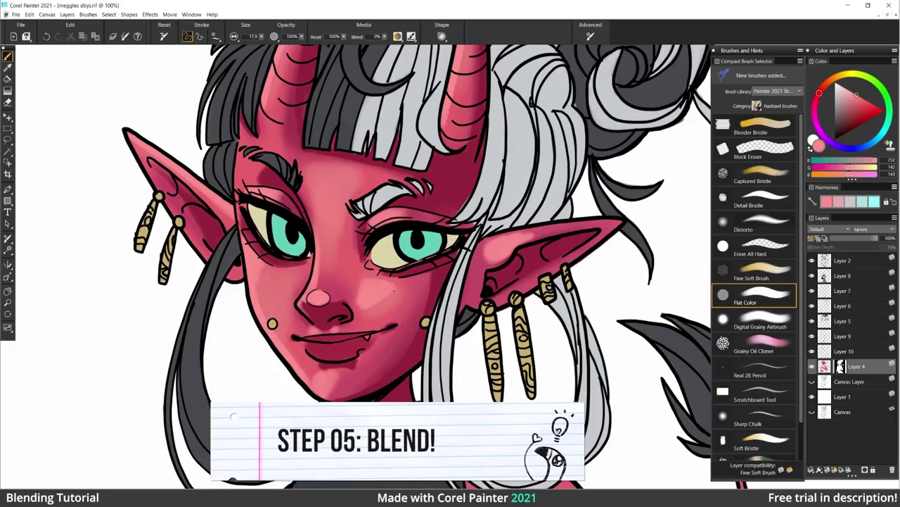
left_click(387, 301, "alt")
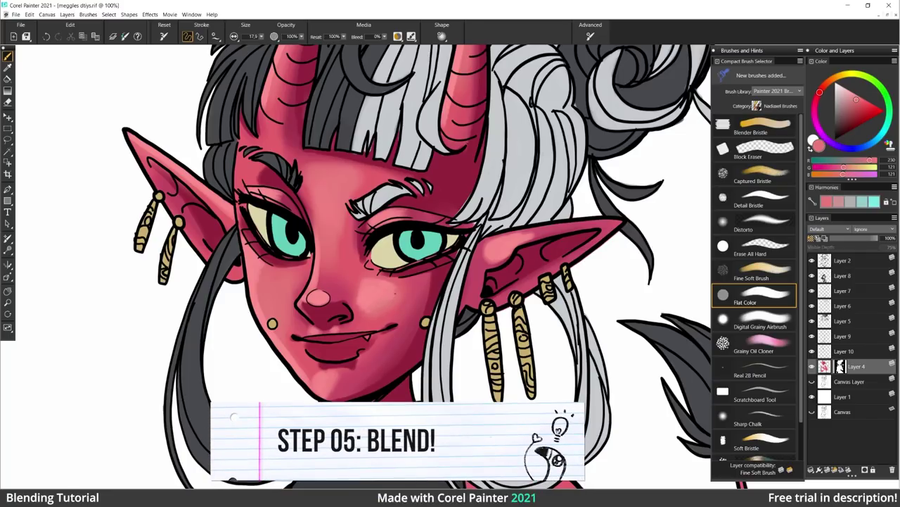
left_click(262, 37)
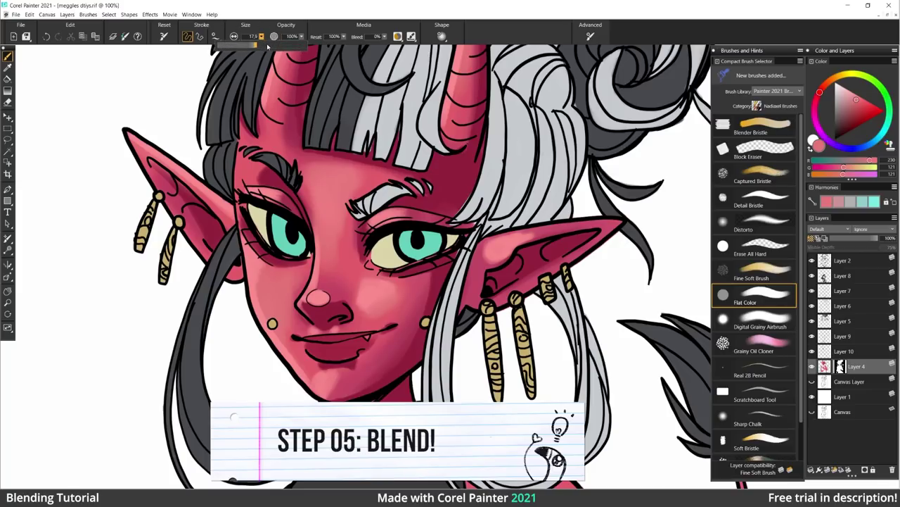
left_click(260, 45)
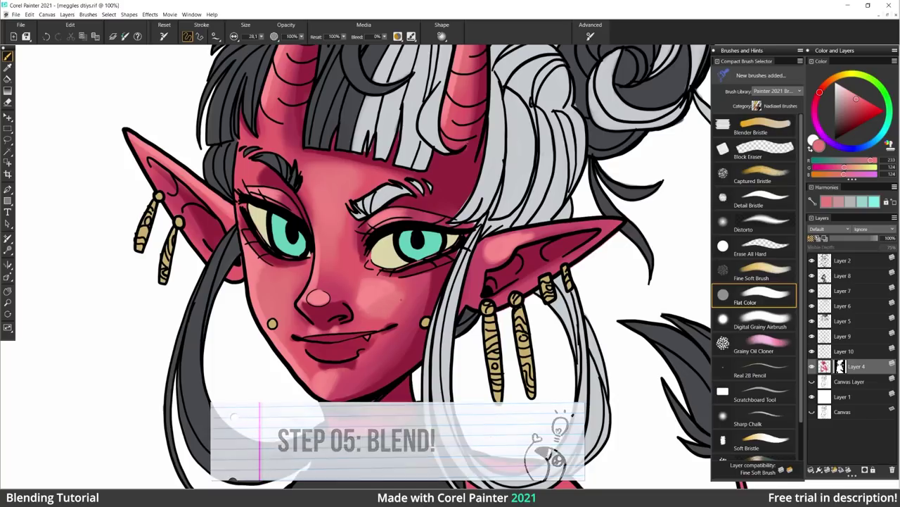
Sample in-between skin tones and blend the highlight's lower edge on the white-haired side's cheek with the Flat Color brush.
left_click(408, 305, "alt")
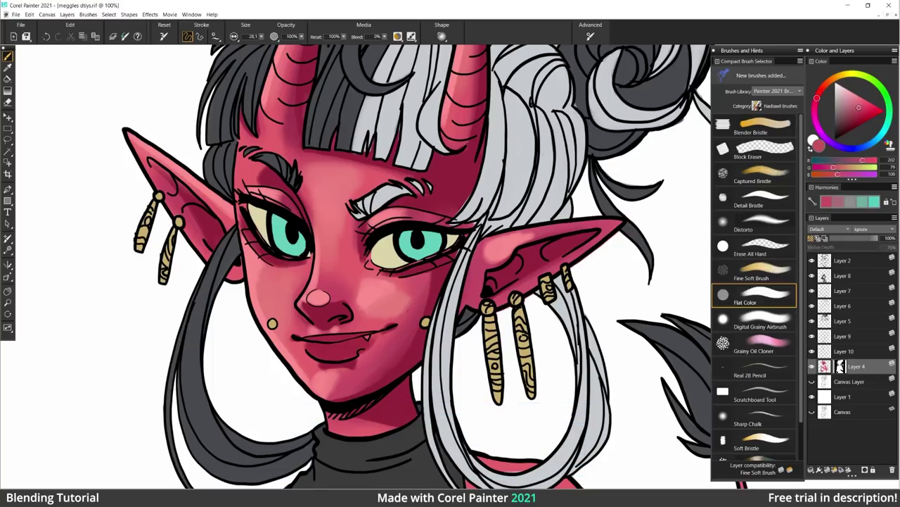
left_click(403, 304, "alt")
left_click(404, 290, "alt")
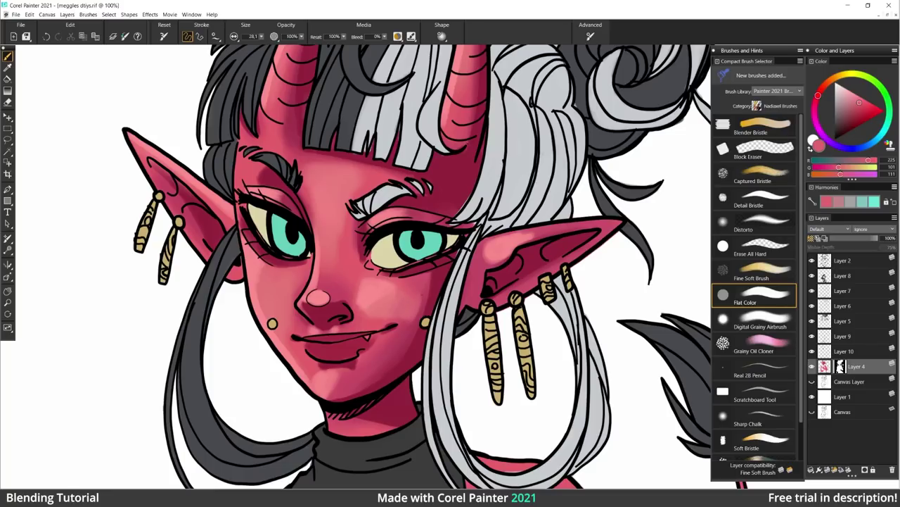
left_click(415, 308, "alt")
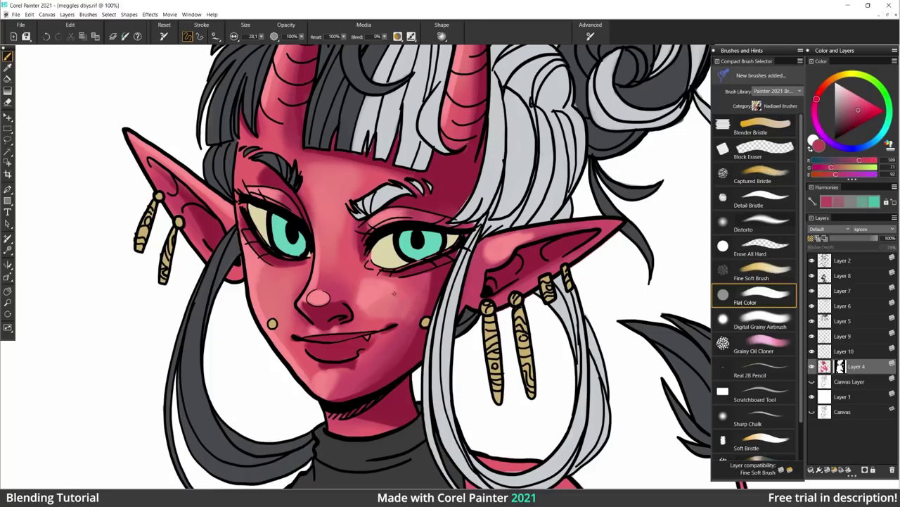
left_click(394, 293, "alt")
left_click(383, 301, "alt")
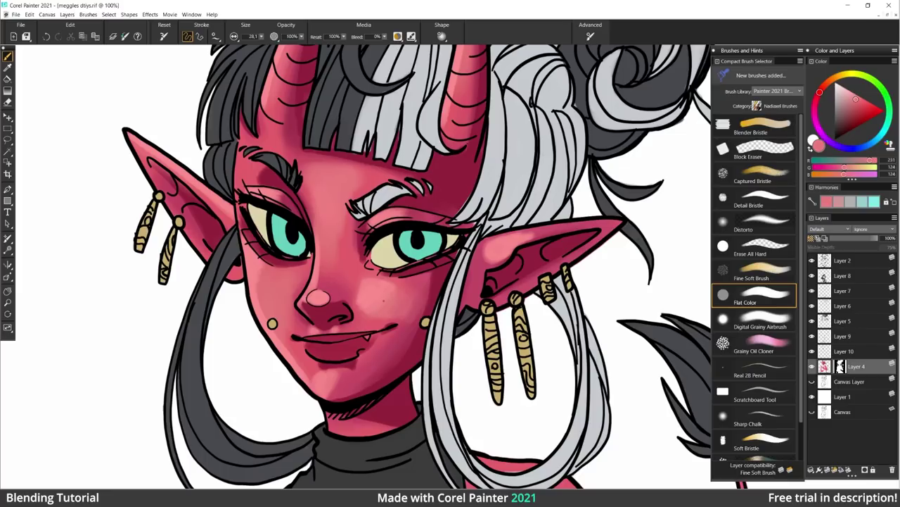
left_click(361, 297, "alt")
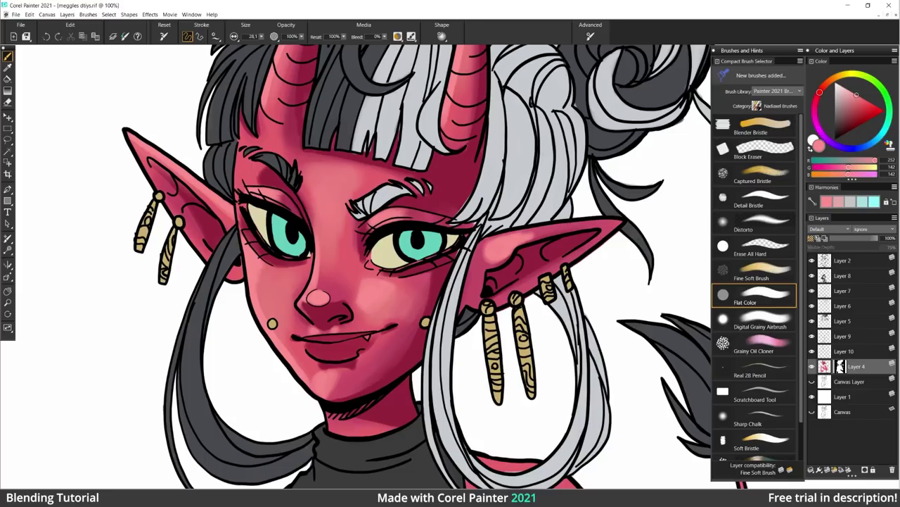
Blend the outer part of the cheek highlight towards the shadow beside the white hair using sampled mid-tones.
left_click(389, 304, "alt")
left_click(399, 309, "alt")
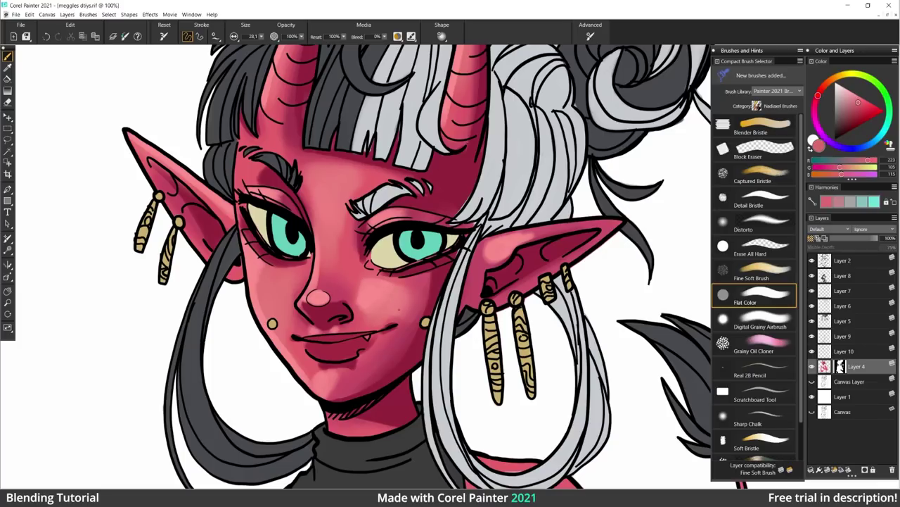
left_click(412, 289, "alt")
left_click(415, 296, "alt")
left_click(418, 303, "alt")
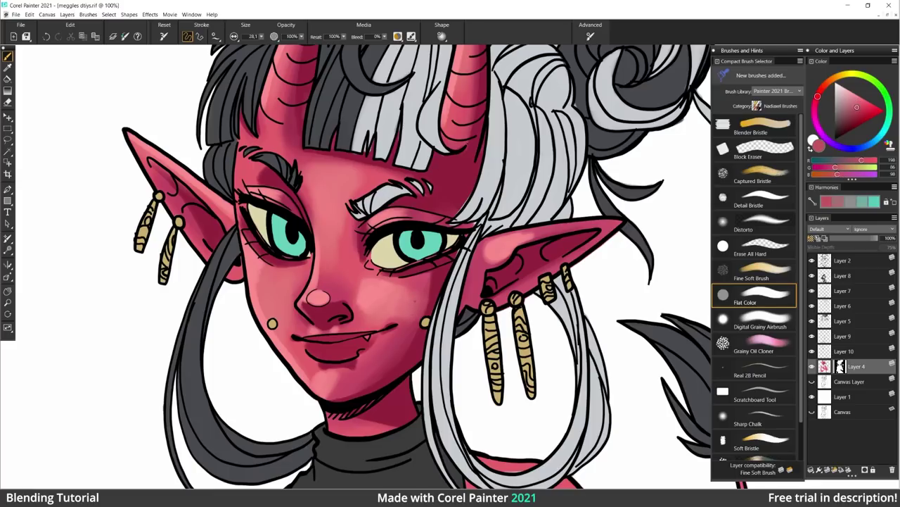
left_click(398, 295, "alt")
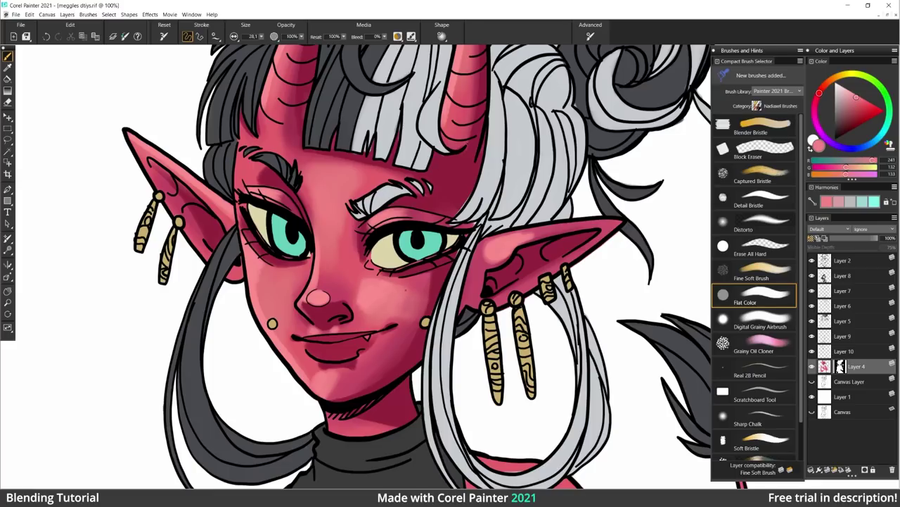
Smooth the transition between highlight and shadow on the cheek near the gold piercing with sampled in-between tones.
left_click_drag(430, 252, 438, 238)
left_click(394, 299, "alt")
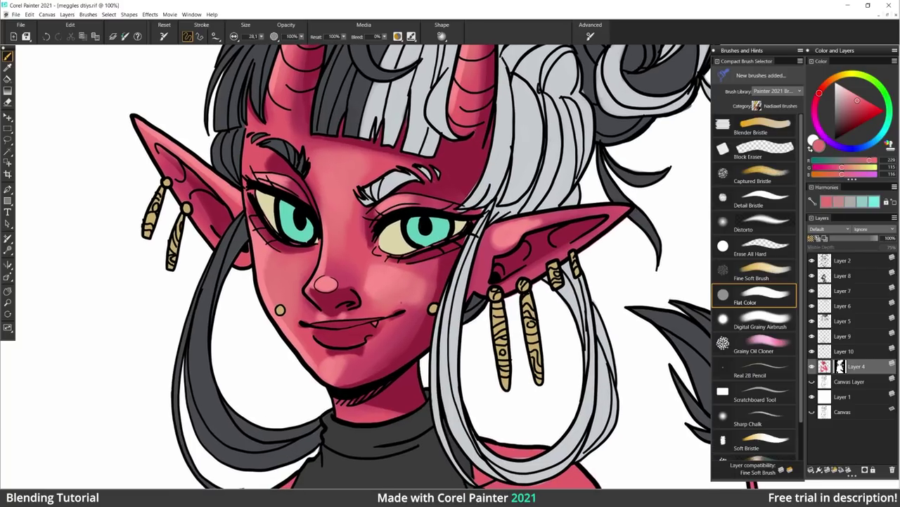
left_click(424, 290, "alt")
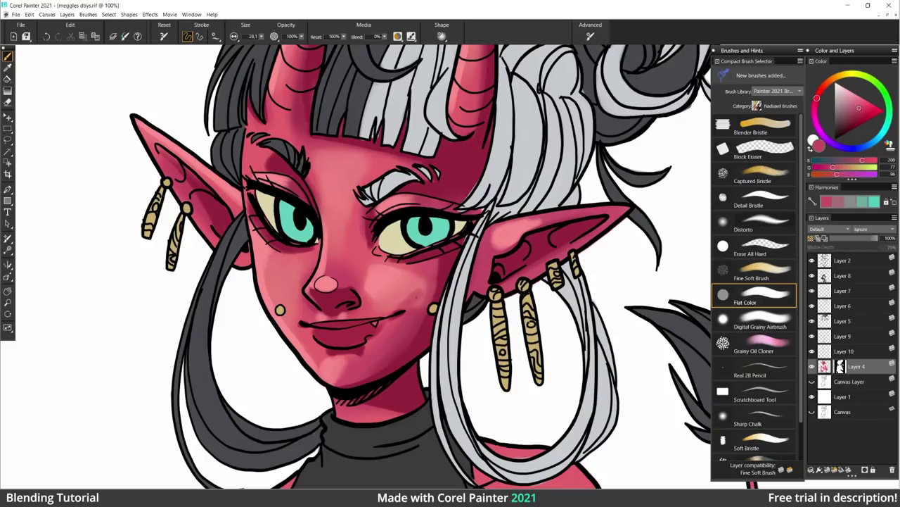
left_click(418, 304, "alt")
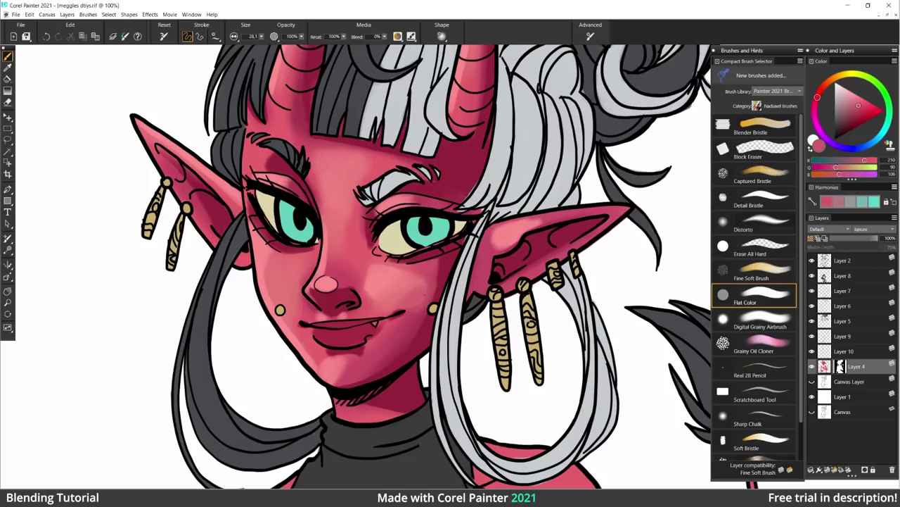
left_click(418, 307, "alt")
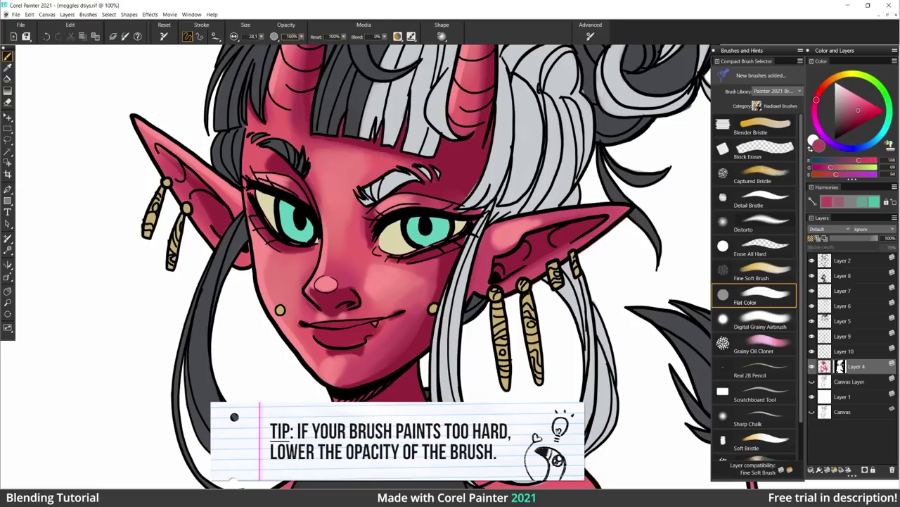
Lower the brush opacity to 60% and soften the cheek highlight's outer edge next to the white hair strand.
left_click(302, 37)
left_click_drag(308, 47, 311, 47)
left_click(418, 279, "alt")
left_click(416, 275, "alt")
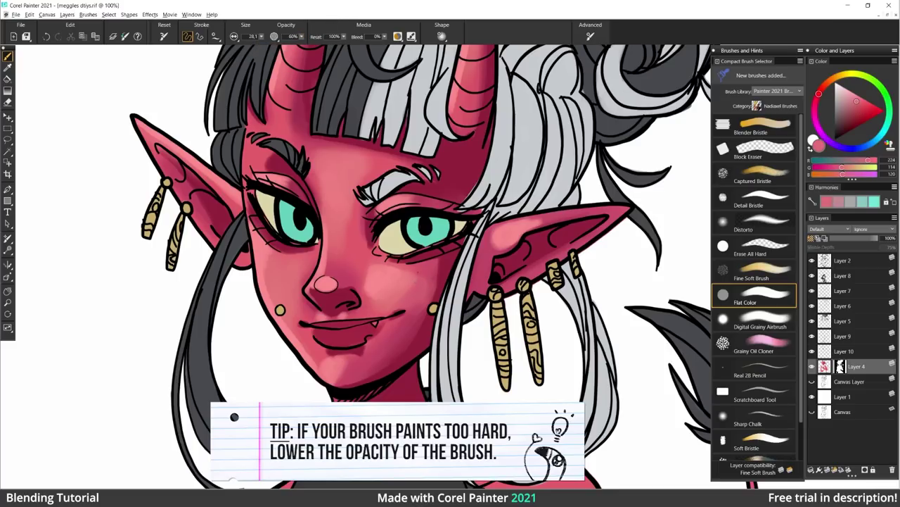
left_click_drag(422, 294, 420, 314)
left_click(422, 302, "alt")
left_click(428, 274, "alt")
left_click_drag(437, 270, 432, 300)
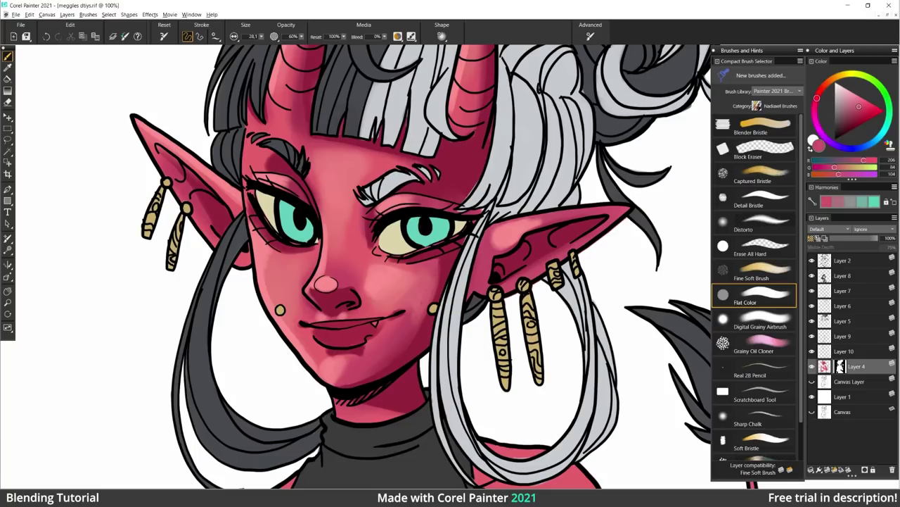
Blend the shading on the lower cheek and jaw beside the mouth corner with sampled in-between tones.
left_click(407, 332, "alt")
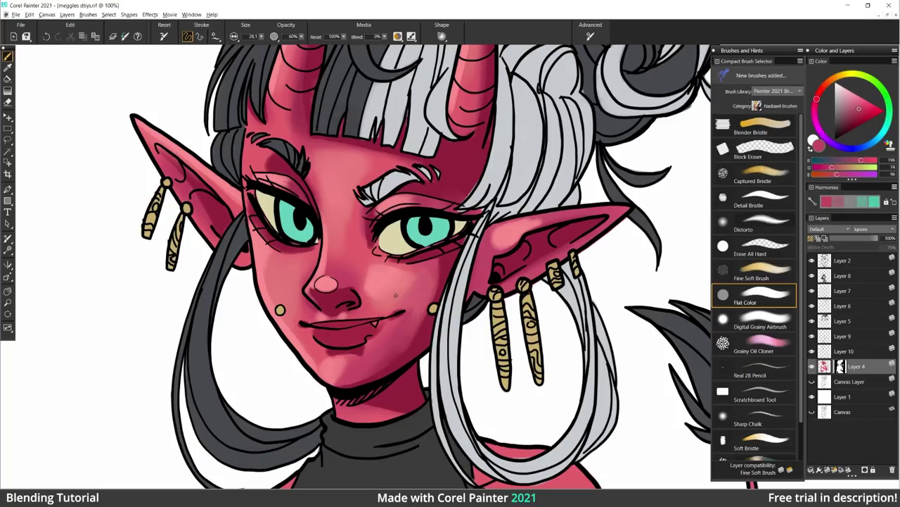
left_click(395, 296, "alt")
left_click(394, 331, "alt")
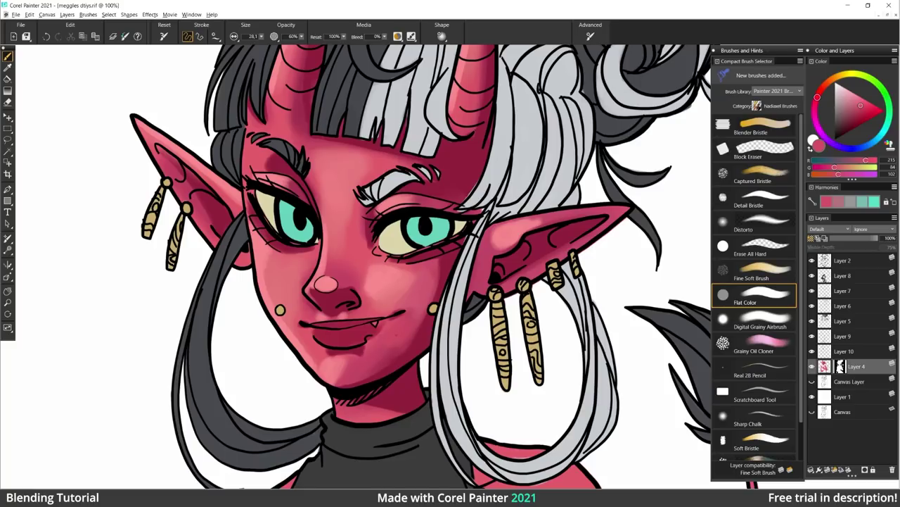
left_click_drag(390, 351, 415, 334)
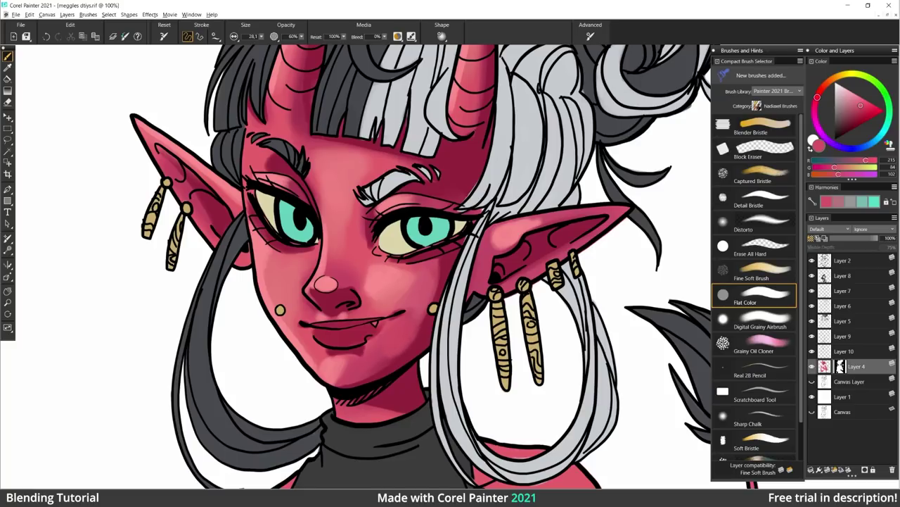
left_click(410, 327, "alt")
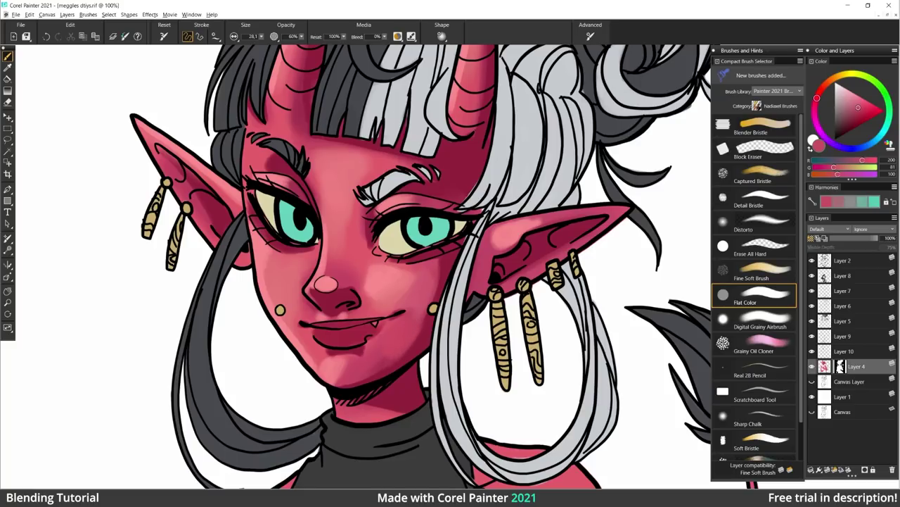
left_click(403, 351, "alt")
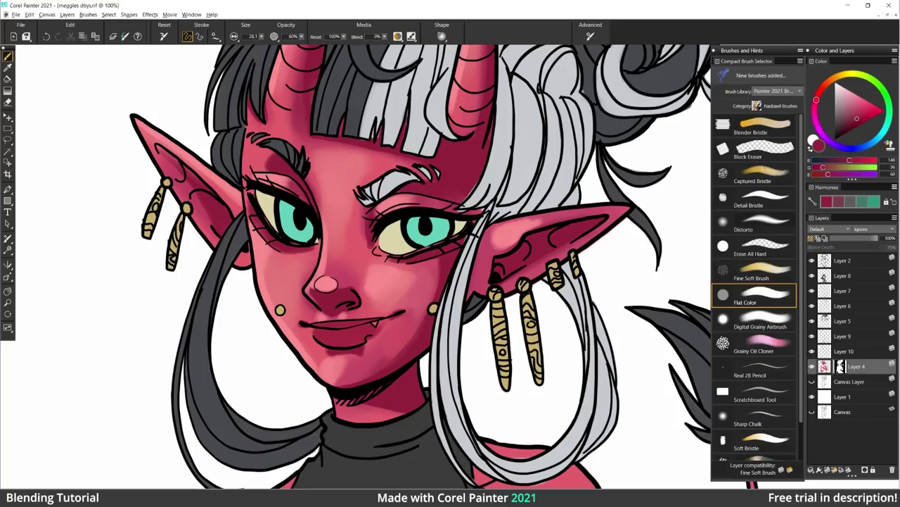
left_click(414, 328, "alt")
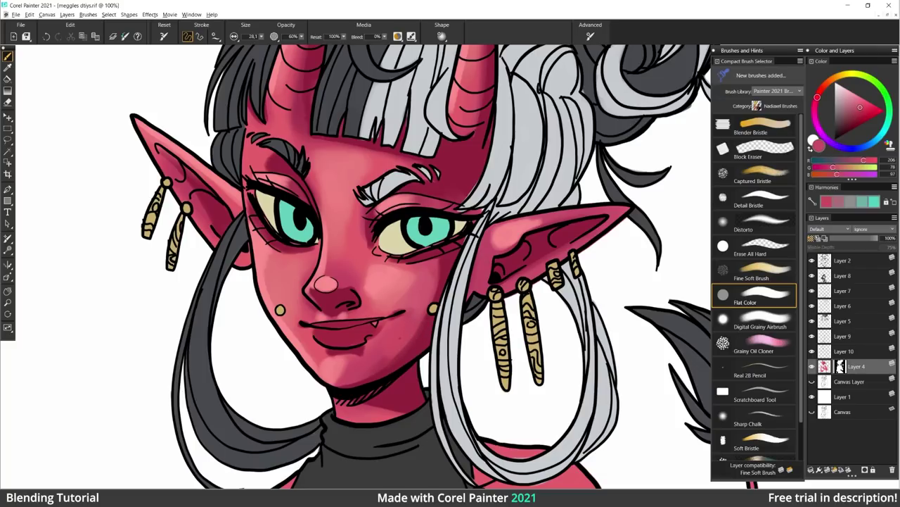
Switch to the Oily Blender from the Blenders brush category.
left_click_drag(514, 239, 517, 220)
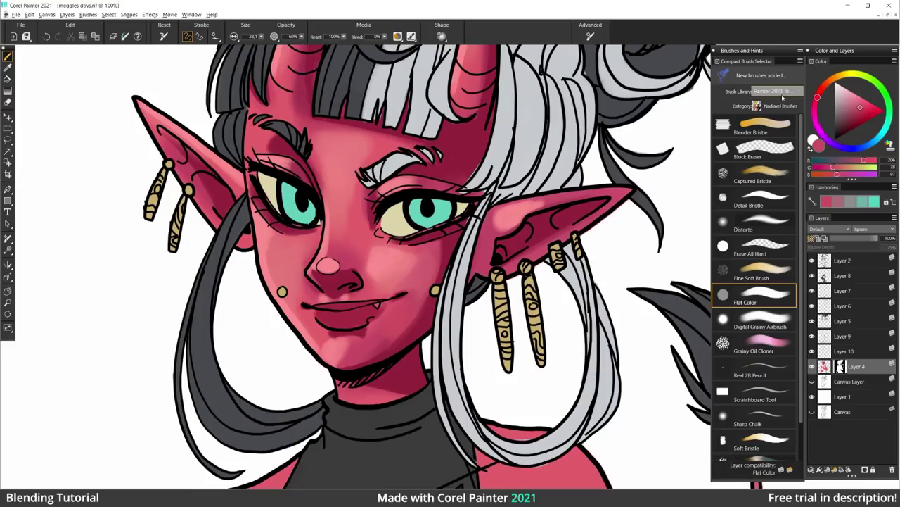
left_click(760, 106)
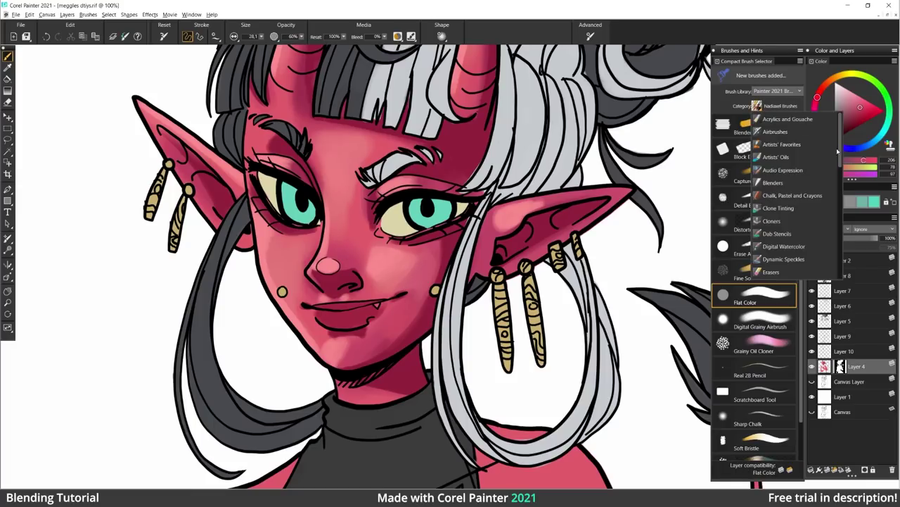
mouse_move(841, 155)
left_mouse_down()
mouse_move(842, 163)
mouse_move(839, 155)
left_mouse_up()
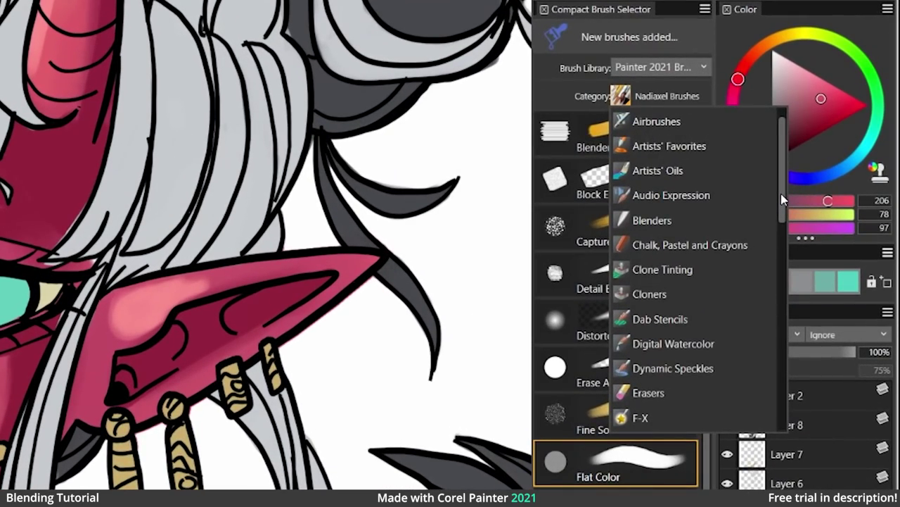
scroll(781, 193, "up", 1)
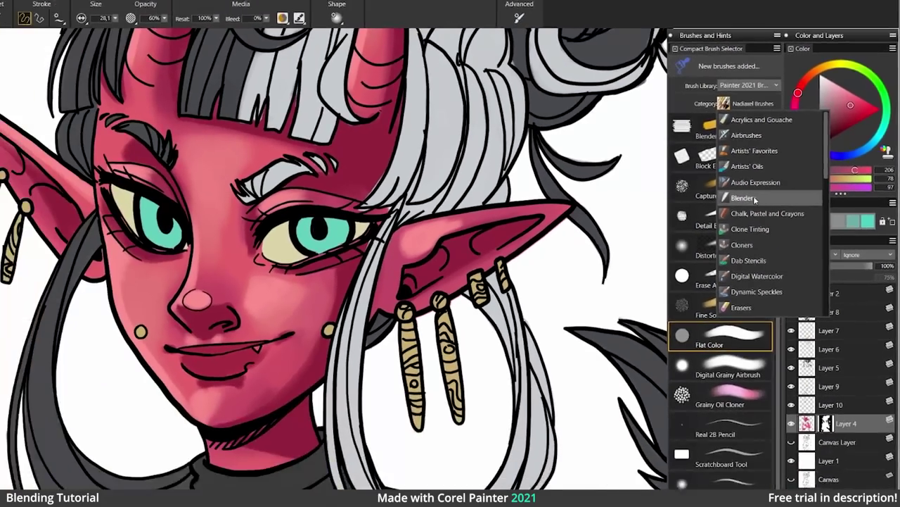
left_click(749, 197)
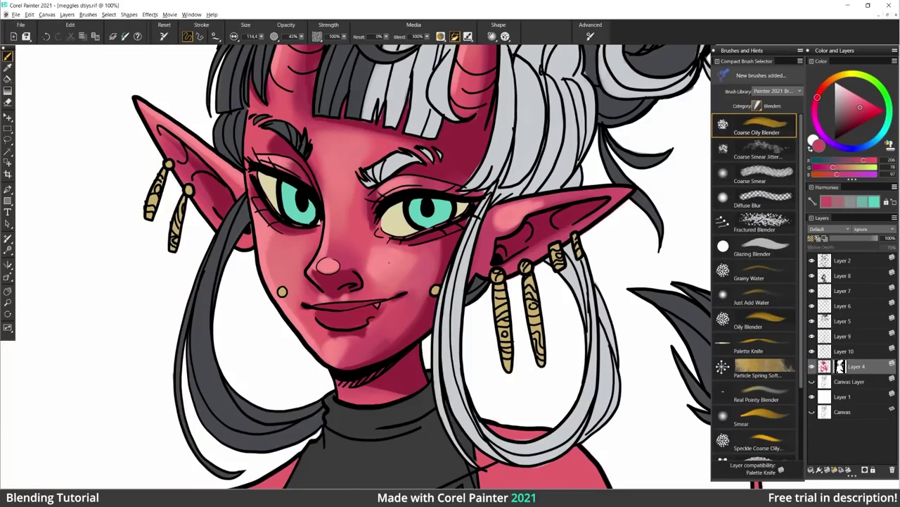
left_click(764, 323)
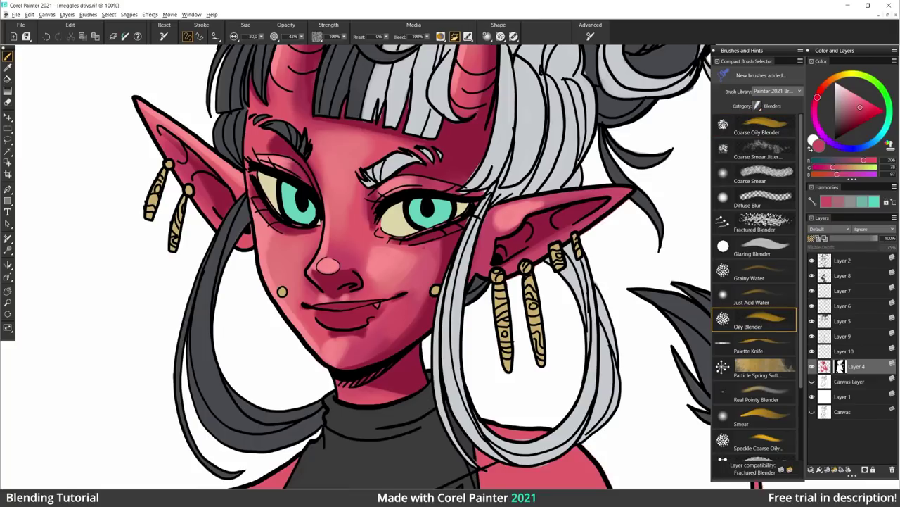
Set the Oily Blender's size to 72.9 and blend the cheek highlight between the nose and mouth corner.
left_click(375, 266, "alt")
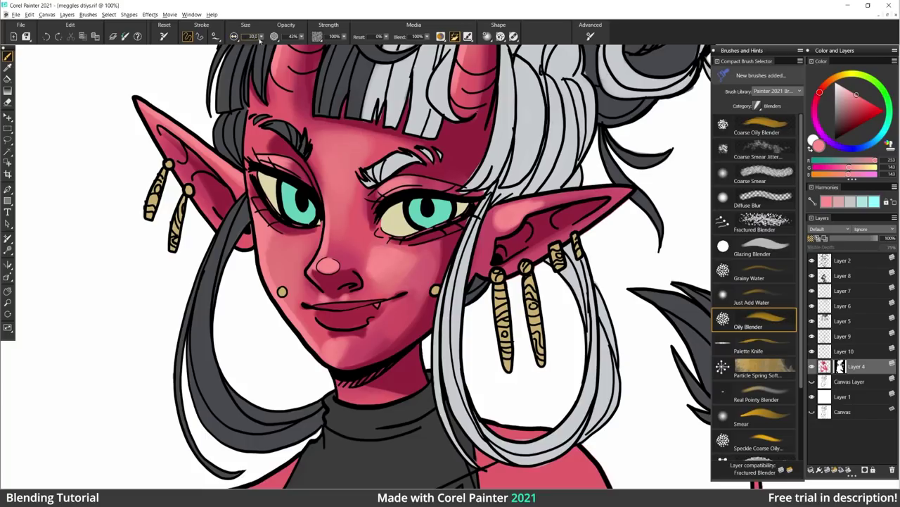
left_click_drag(261, 35, 273, 48)
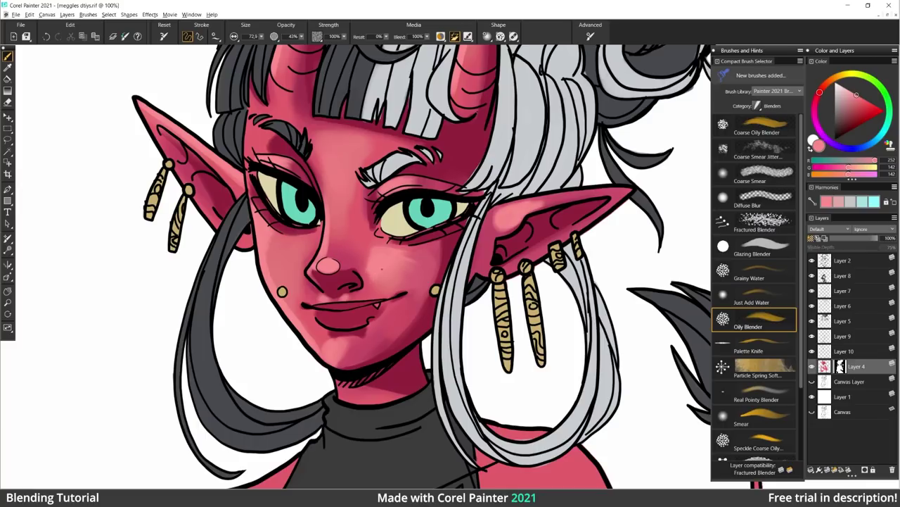
left_click(377, 276, "alt")
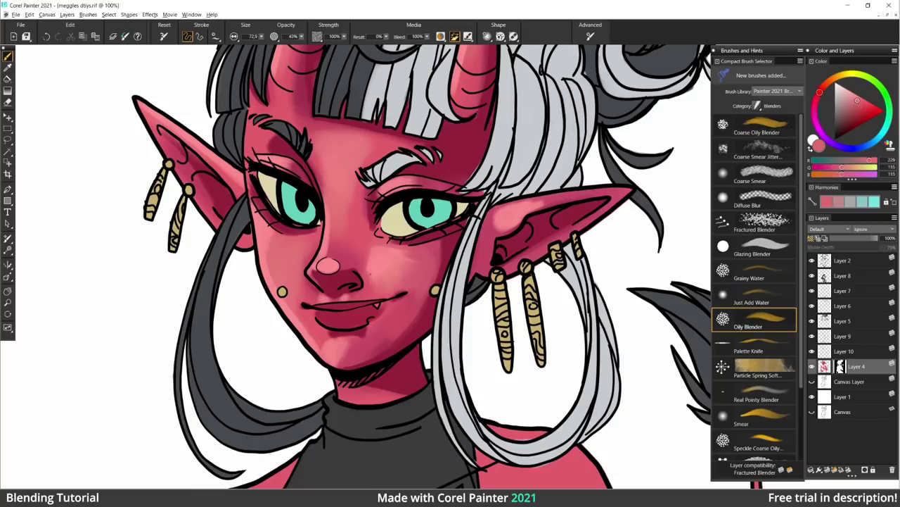
Switch to the Coarse Oily Blender at size 87.8 and blend the white-haired side's cheek highlight into the surrounding skin.
left_click(764, 242)
left_click(757, 127)
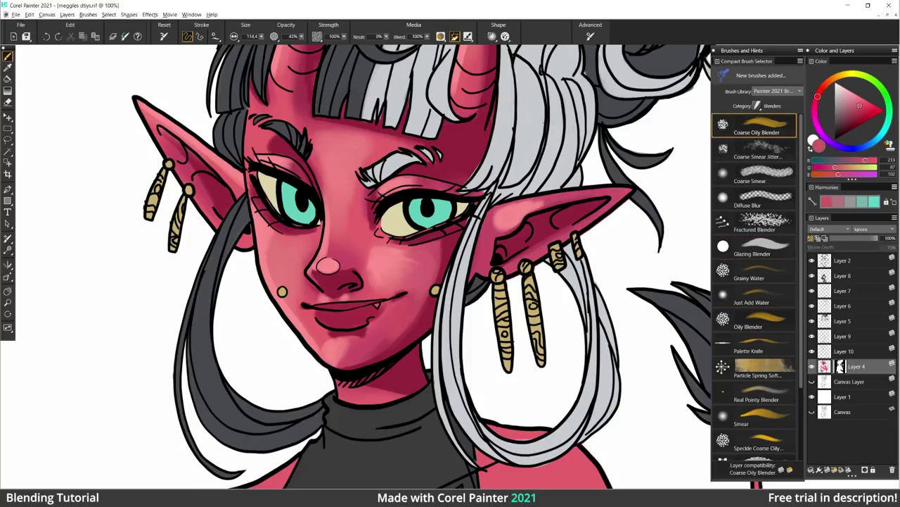
left_click(364, 256, "alt")
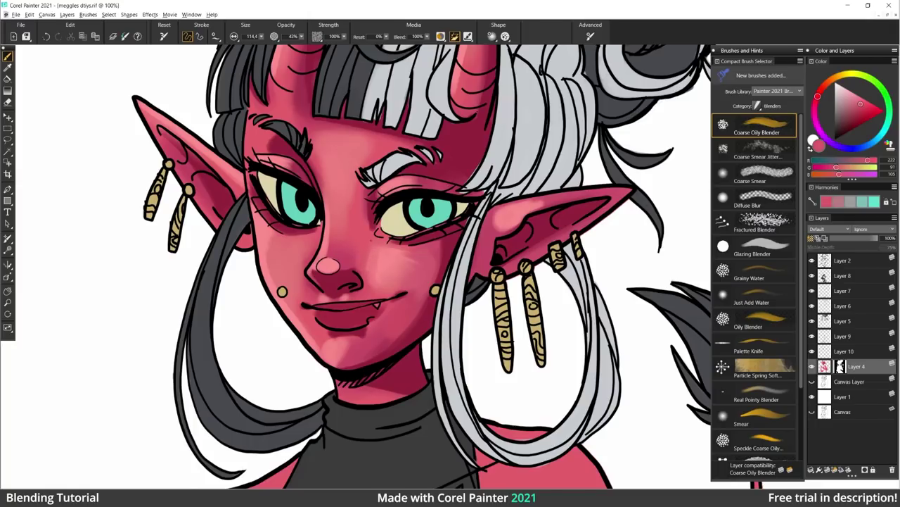
left_click(262, 37)
left_click(276, 45)
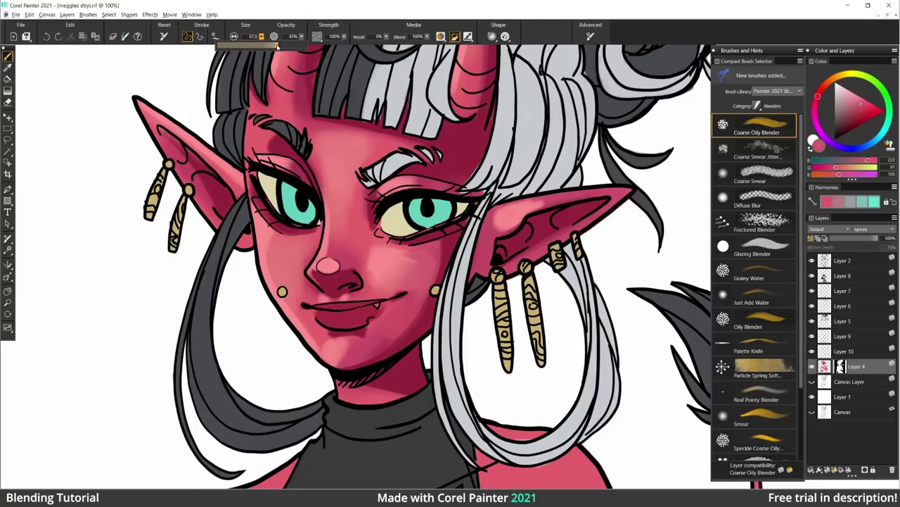
left_click(408, 277, "alt")
left_click_drag(407, 277, 399, 271)
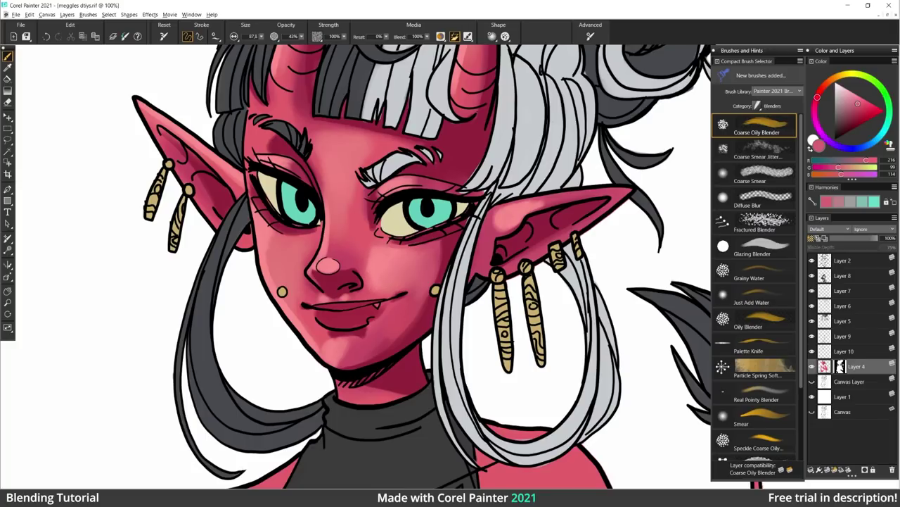
Blend the shadow at the inner eye corner beside the nose bridge on the white-haired side.
left_click_drag(388, 235, 379, 258)
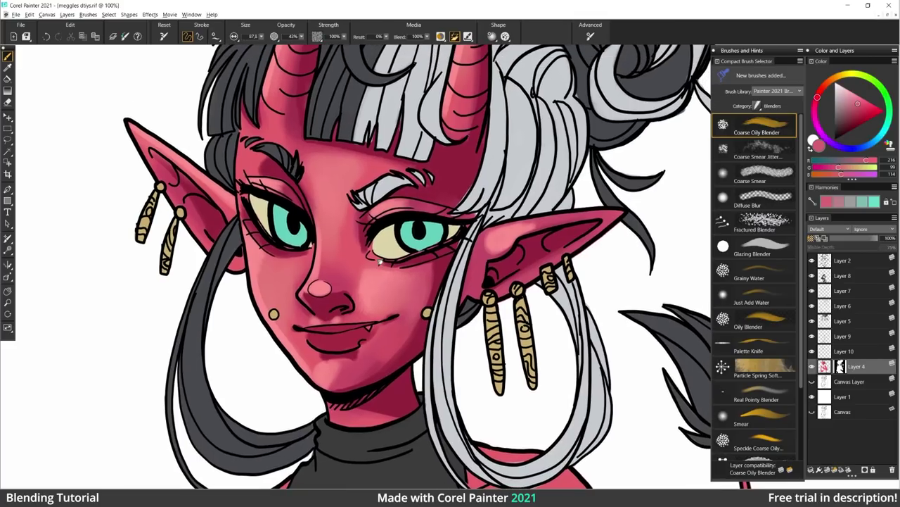
left_click(367, 224, "alt")
left_click_drag(365, 221, 359, 248)
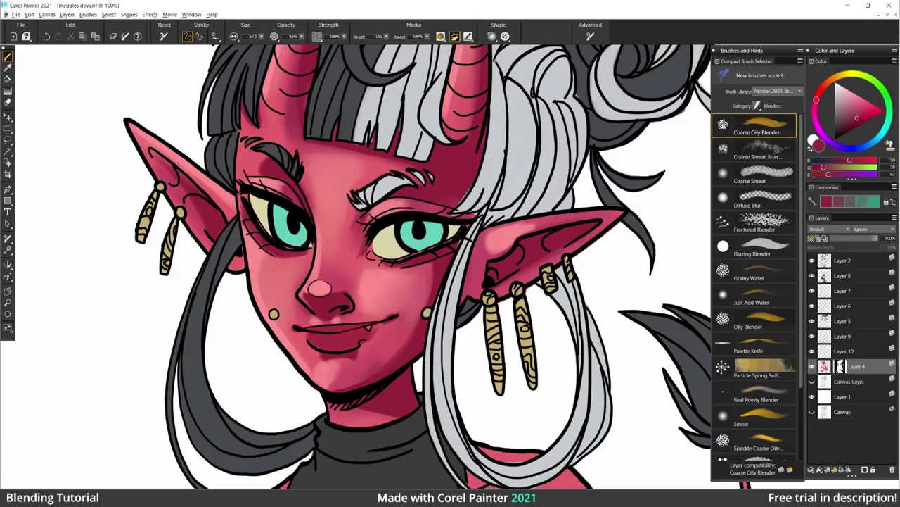
Switch to the Smear blender and blend the shadow below the inner eye corner on the white-haired side using sampled skin tones.
left_click(778, 176)
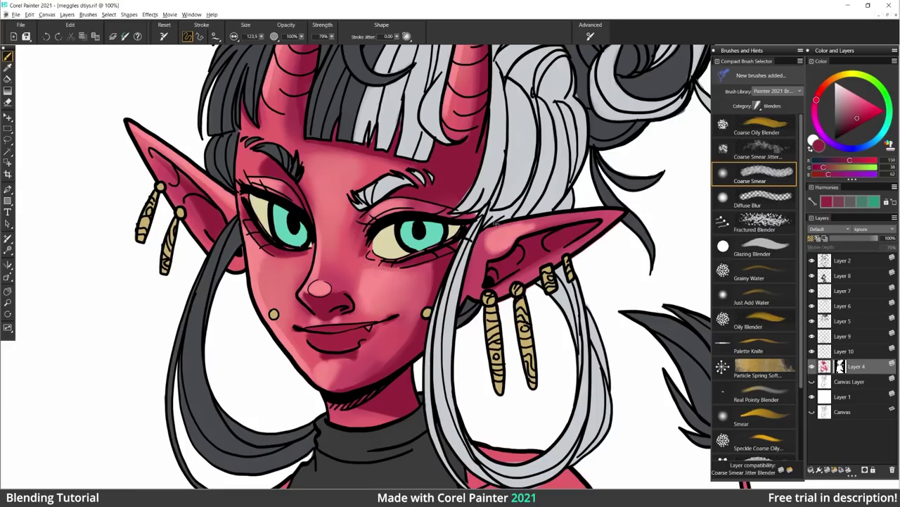
left_click_drag(802, 145, 800, 234)
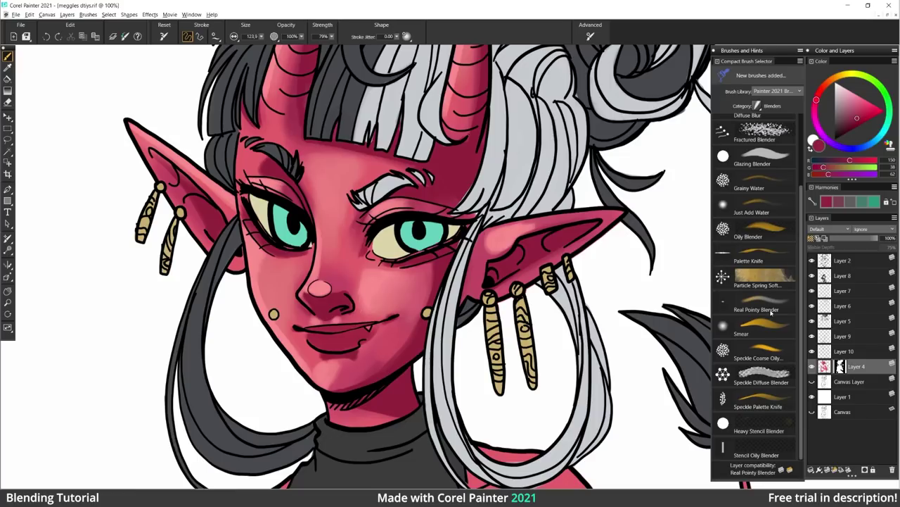
left_click(753, 327)
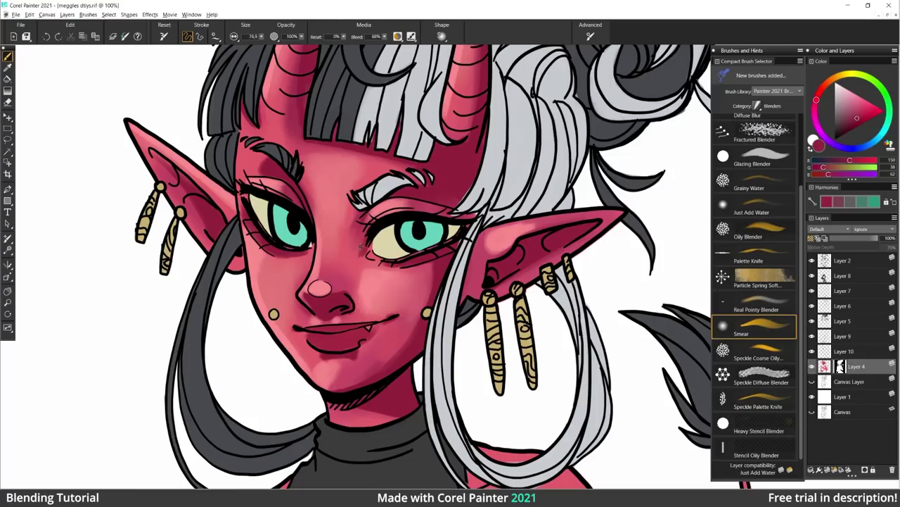
left_click(361, 246, "alt")
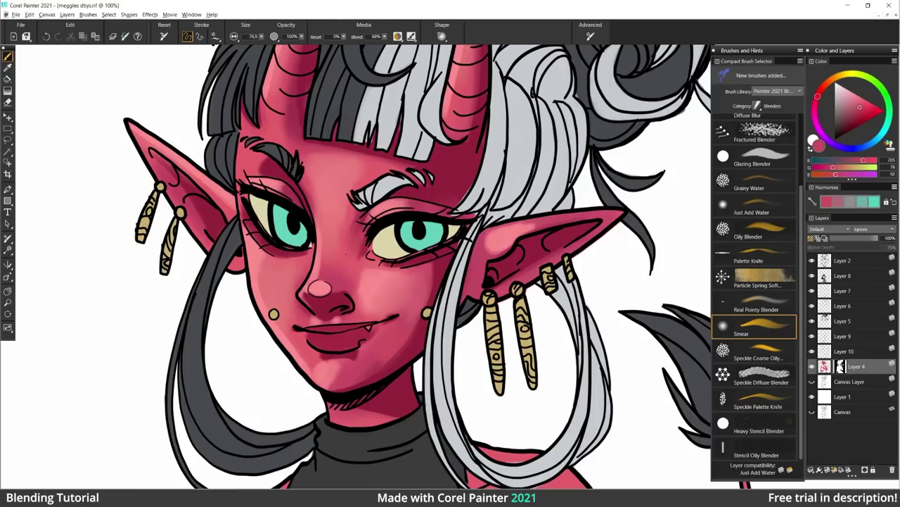
left_click(363, 252, "alt")
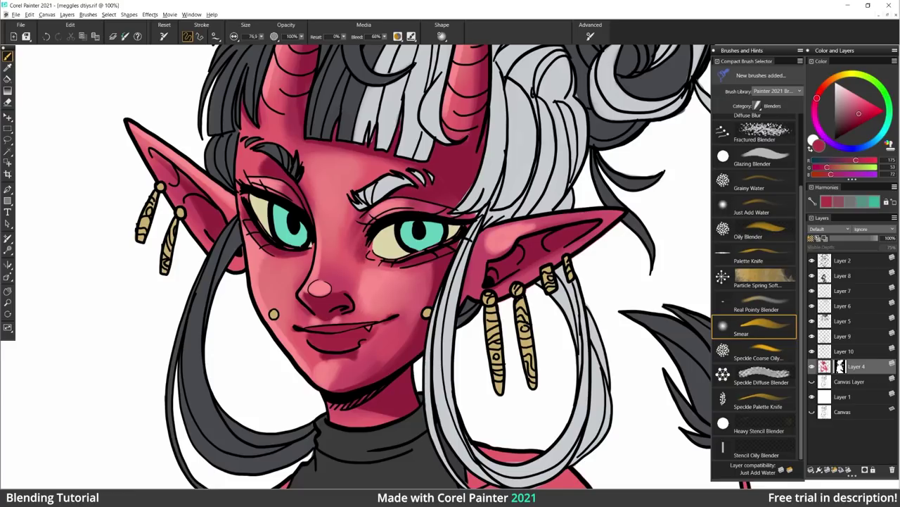
left_click_drag(352, 234, 352, 254)
left_click(353, 248, "alt")
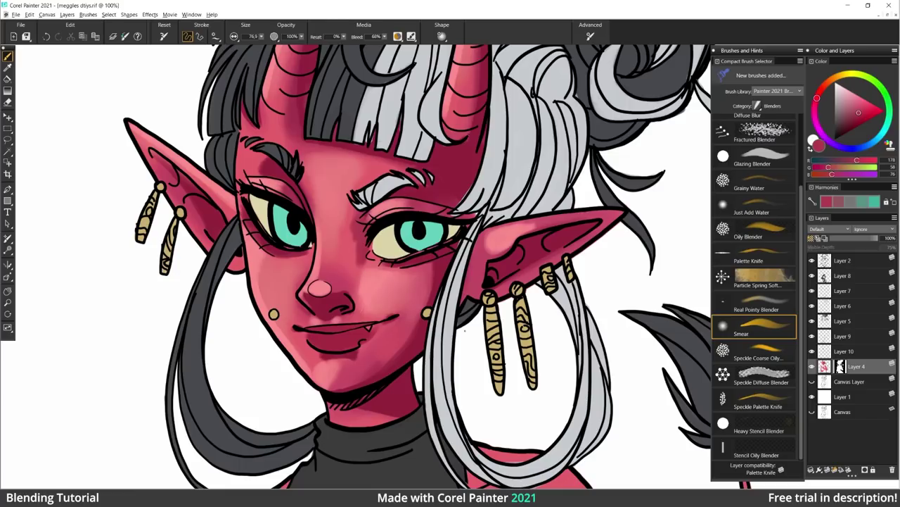
Switch to the Nadiaxel Brushes category and choose the Blender Bristle brush.
left_click(773, 106)
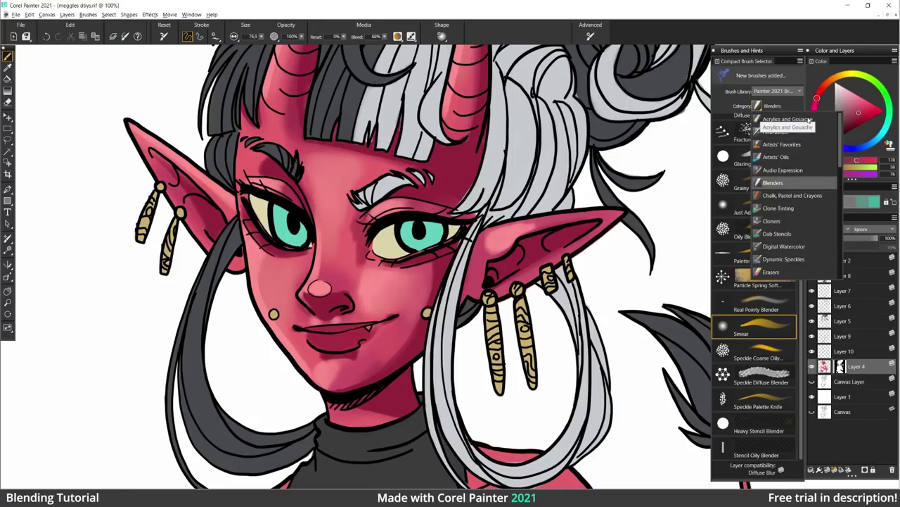
left_click_drag(840, 162, 842, 274)
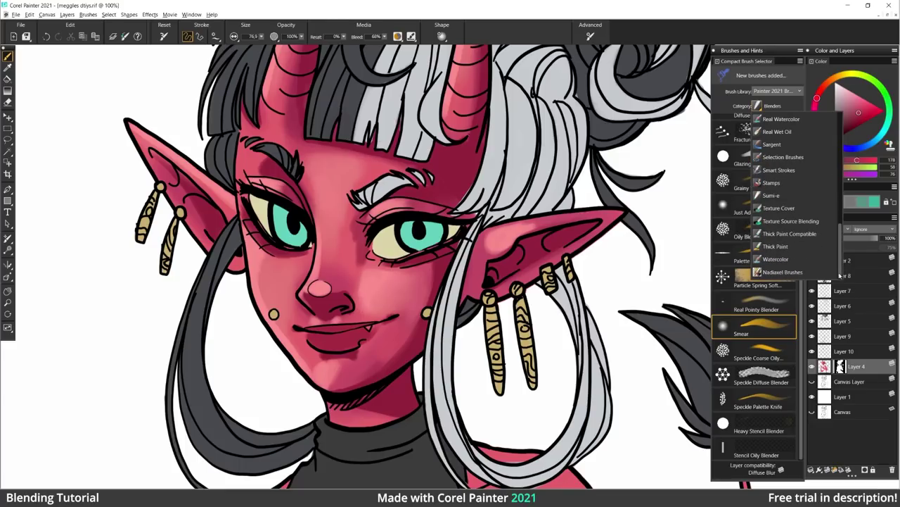
left_click(782, 271)
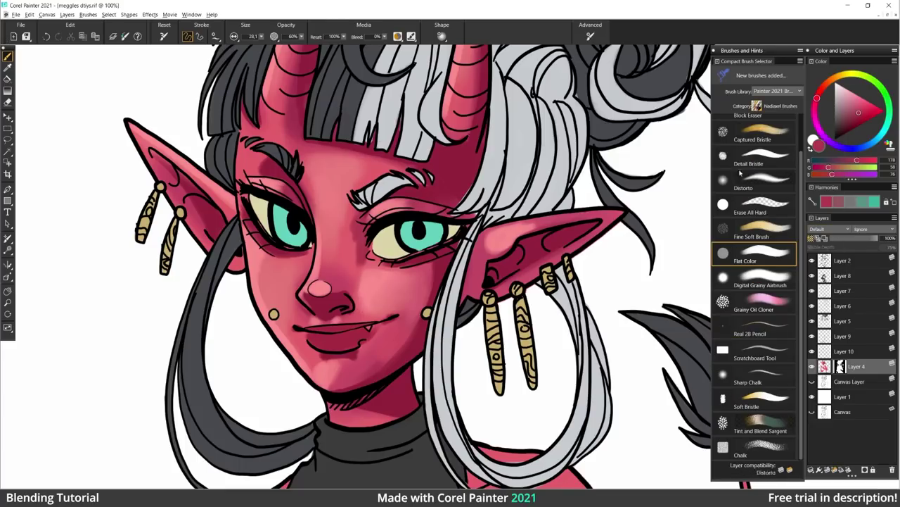
scroll(802, 197, "up", 1)
scroll(801, 196, "up", 3)
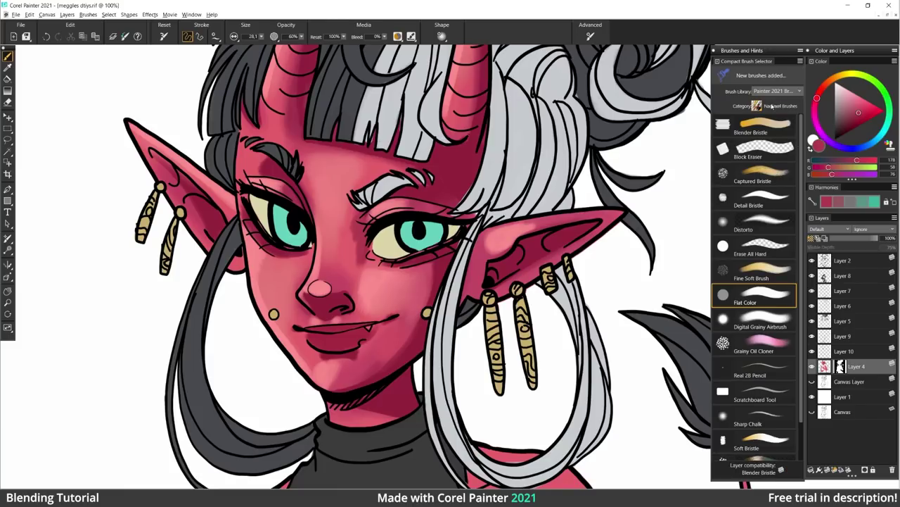
left_click(780, 106)
mouse_move(841, 238)
left_mouse_down()
mouse_move(841, 128)
mouse_move(840, 243)
left_mouse_up()
left_click(776, 59)
scroll(801, 211, "down", 2)
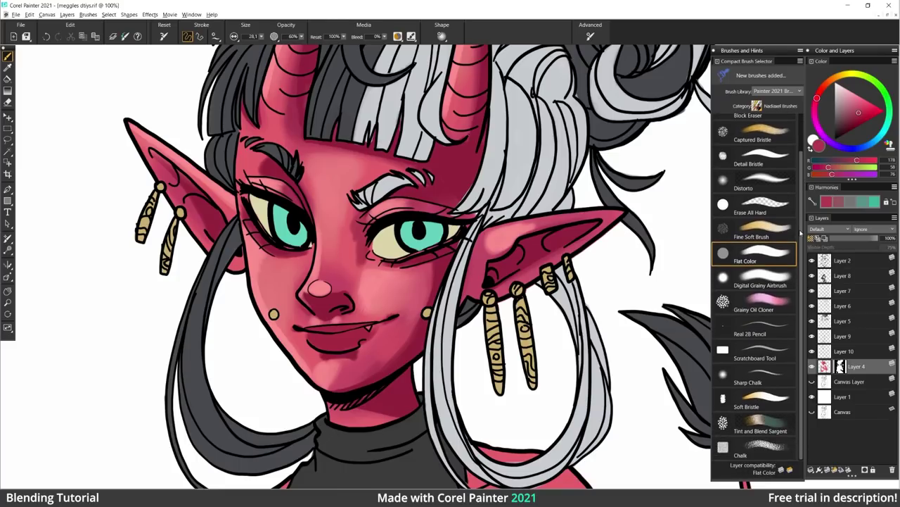
scroll(800, 232, "up", 2)
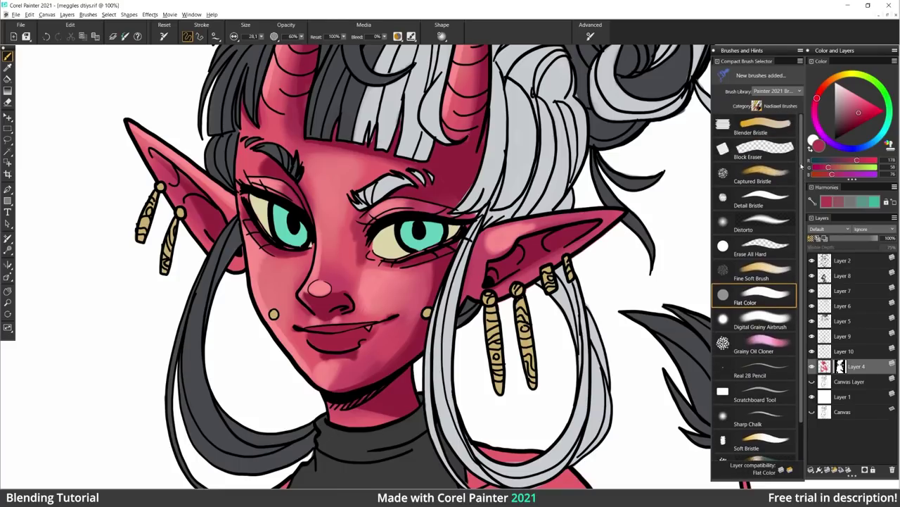
left_click(762, 128)
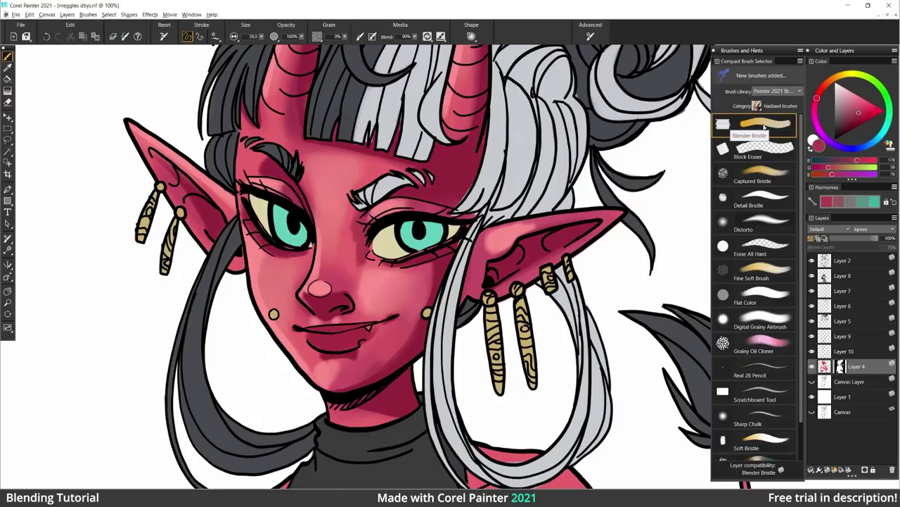
Set the Blender Bristle's size to 27.4 and blend the inner eye corner's shadow edge with tones sampled around it.
left_click(355, 236, "alt")
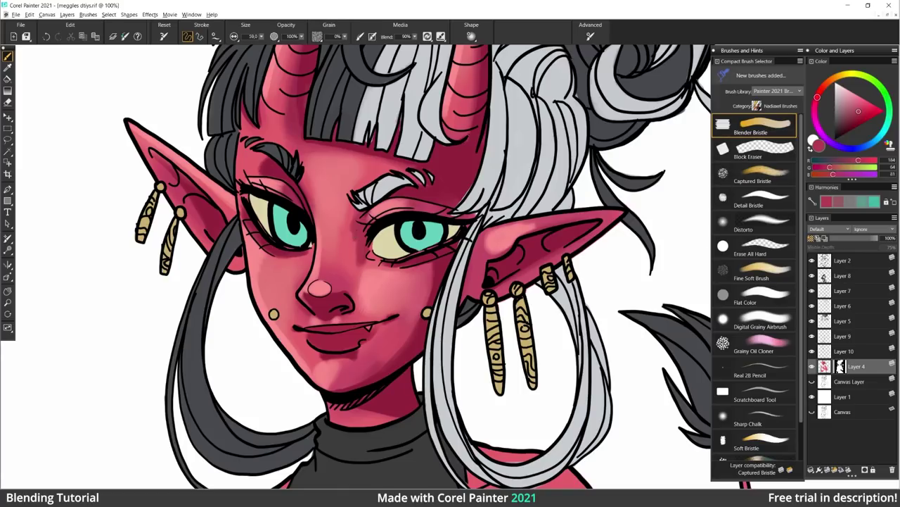
left_click_drag(268, 46, 260, 47)
left_click(351, 236, "alt")
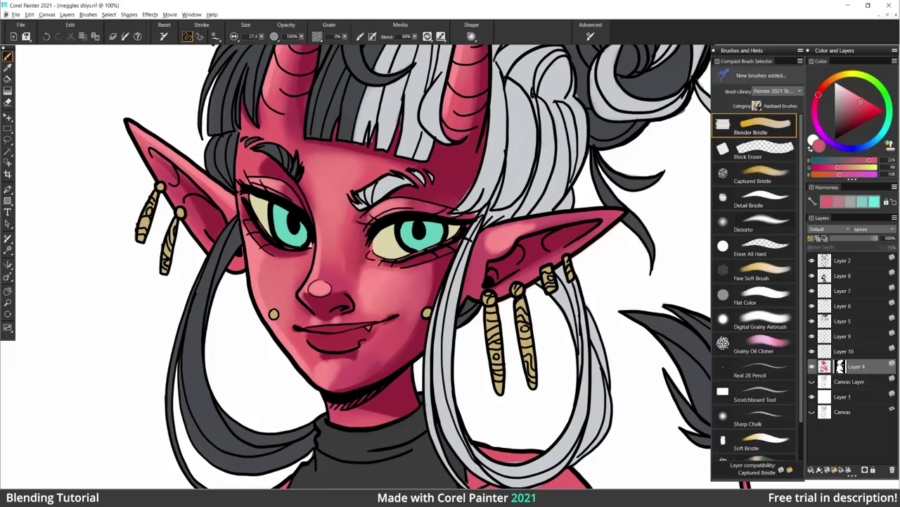
left_click(353, 224, "alt")
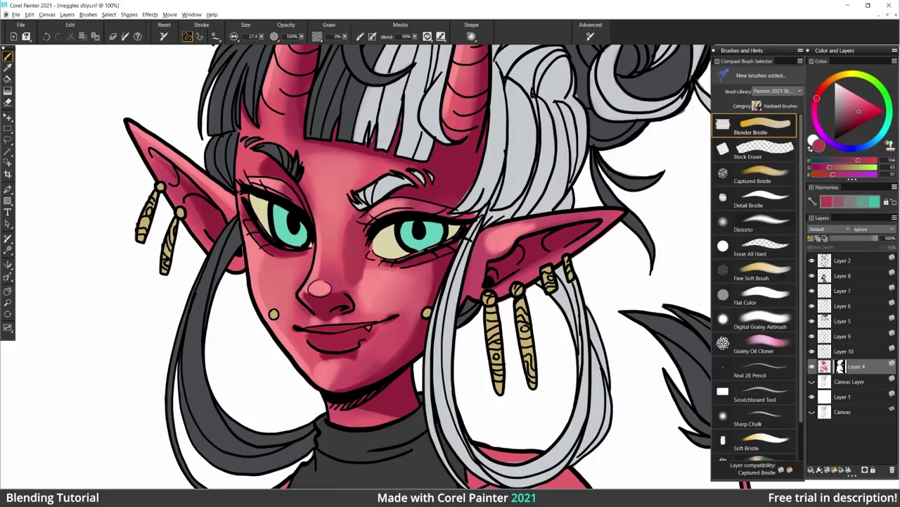
left_click(365, 262, "alt")
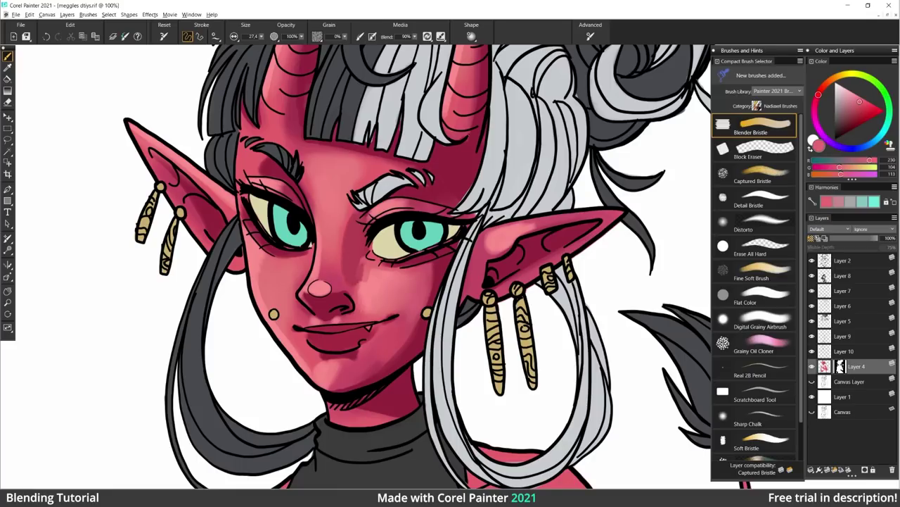
Set the brush opacity to 57% and blend the shadow beside the nose into the white-haired side's cheek with sampled in-between tones.
left_click(301, 36)
left_click(310, 47)
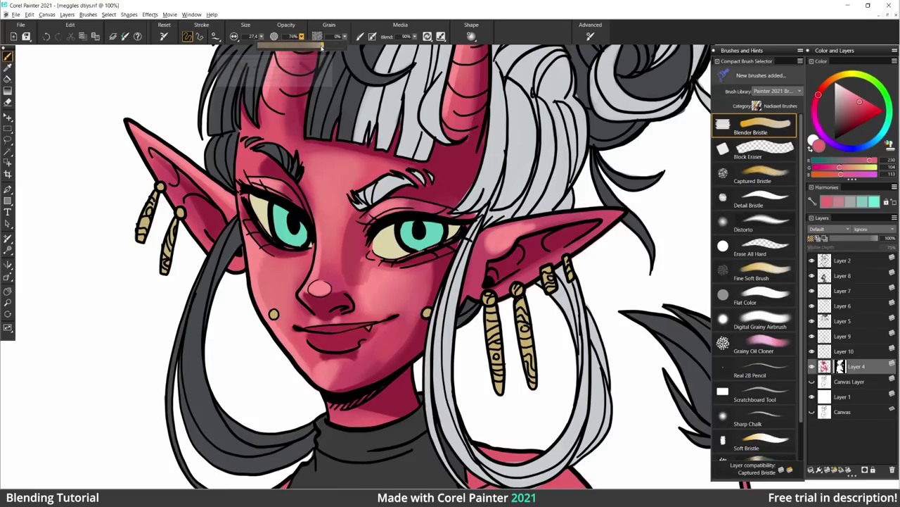
left_click_drag(310, 47, 308, 47)
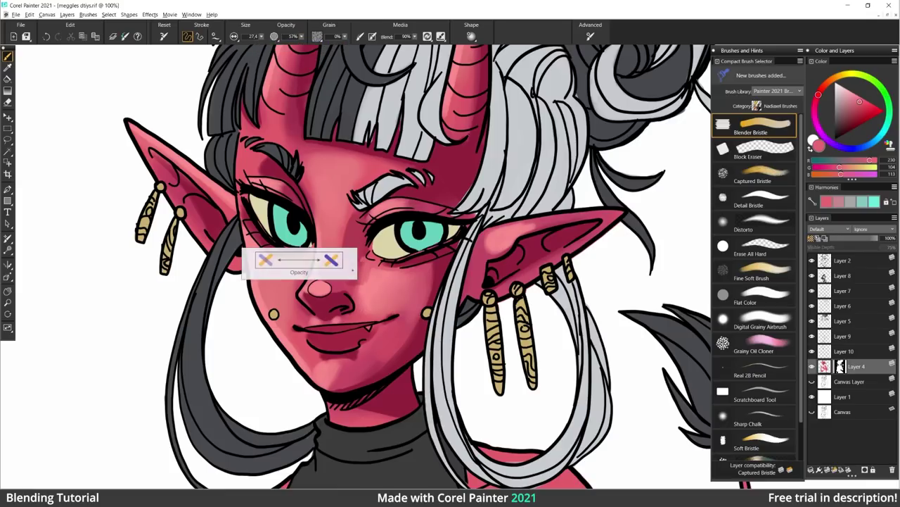
left_click(366, 277, "alt")
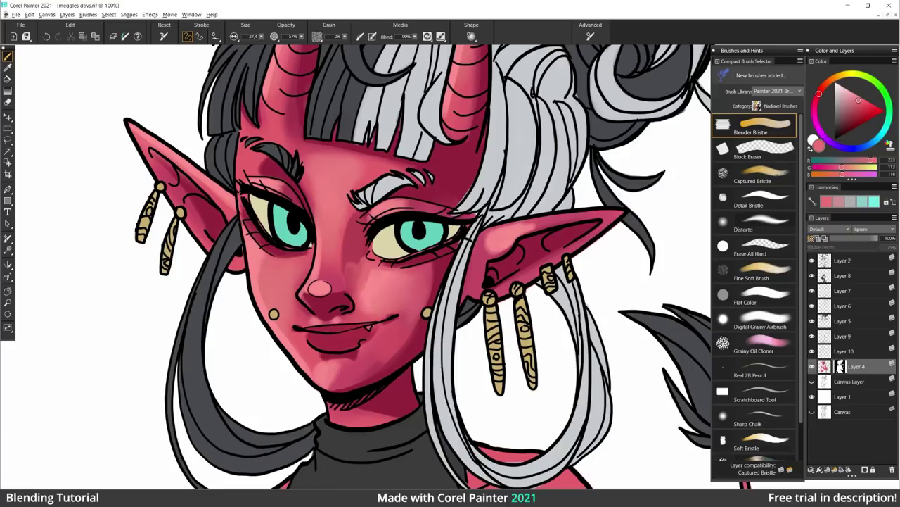
left_click(348, 291, "alt")
left_click_drag(349, 254, 349, 266)
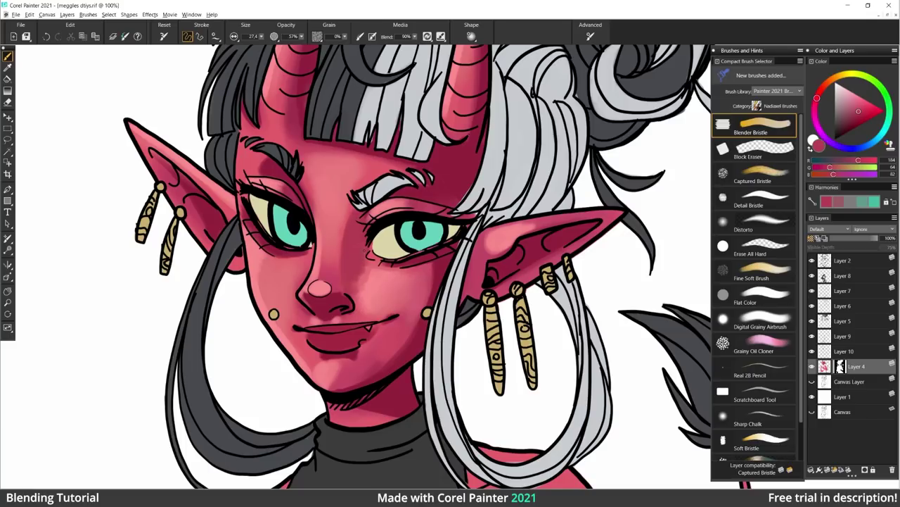
left_click(362, 277, "alt")
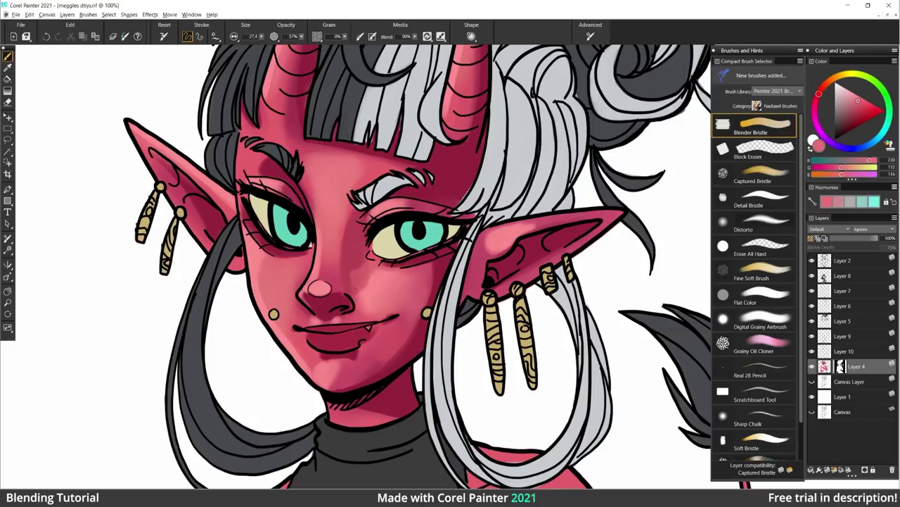
left_click(356, 276, "alt")
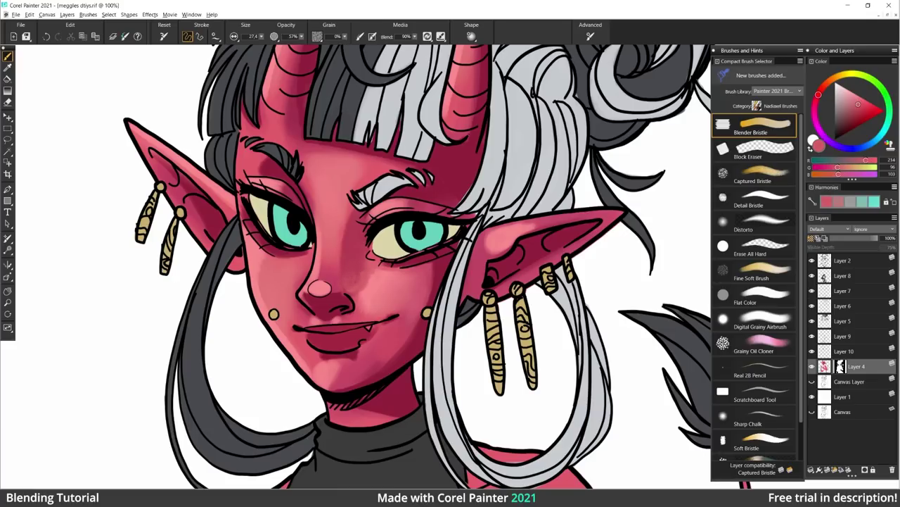
Blend the chin highlight and the shading around the lower lip using tones sampled from the nose and lip.
left_click(321, 289, "alt")
mouse_move(340, 363)
left_mouse_down()
mouse_move(346, 374)
mouse_move(326, 387)
mouse_move(351, 375)
left_mouse_up()
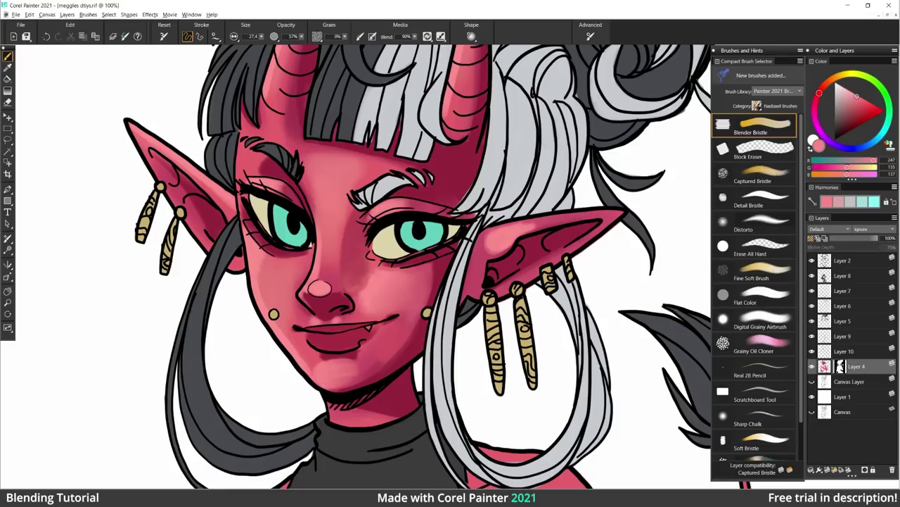
left_click(361, 351, "alt")
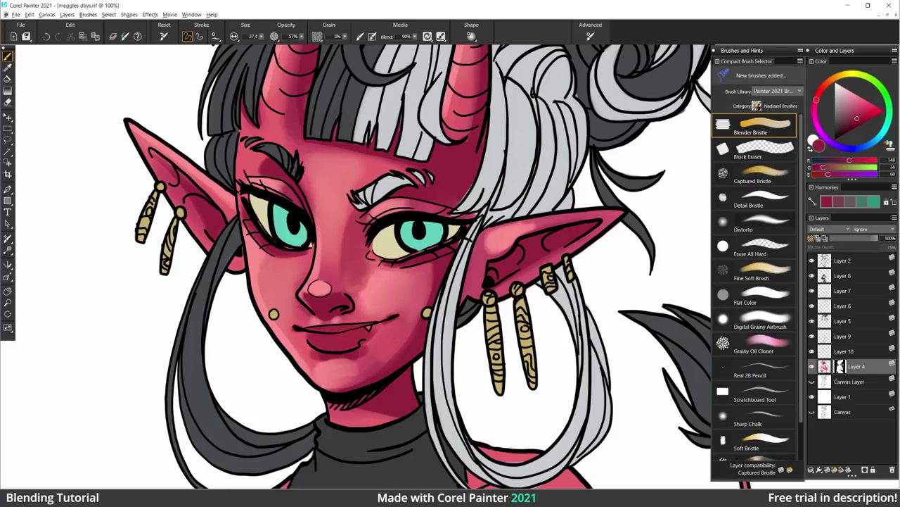
left_click(362, 345, "alt")
mouse_move(307, 348)
left_mouse_down()
mouse_move(311, 357)
mouse_move(314, 348)
mouse_move(369, 347)
left_mouse_up()
left_click(306, 343, "alt")
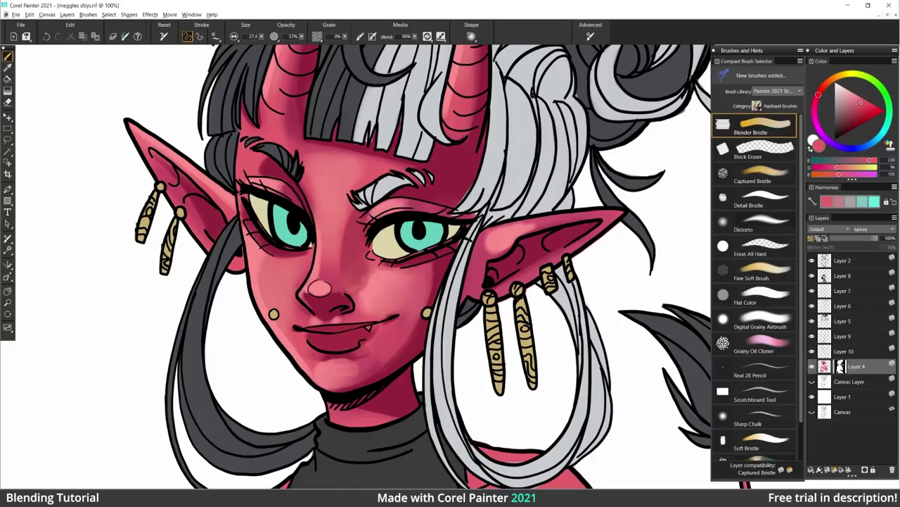
Blend the cheek highlight below the white-haired side's eye toward the nose with sampled light skin tones.
mouse_move(383, 269)
left_mouse_down()
mouse_move(386, 279)
mouse_move(360, 287)
left_mouse_up()
left_click(366, 296, "alt")
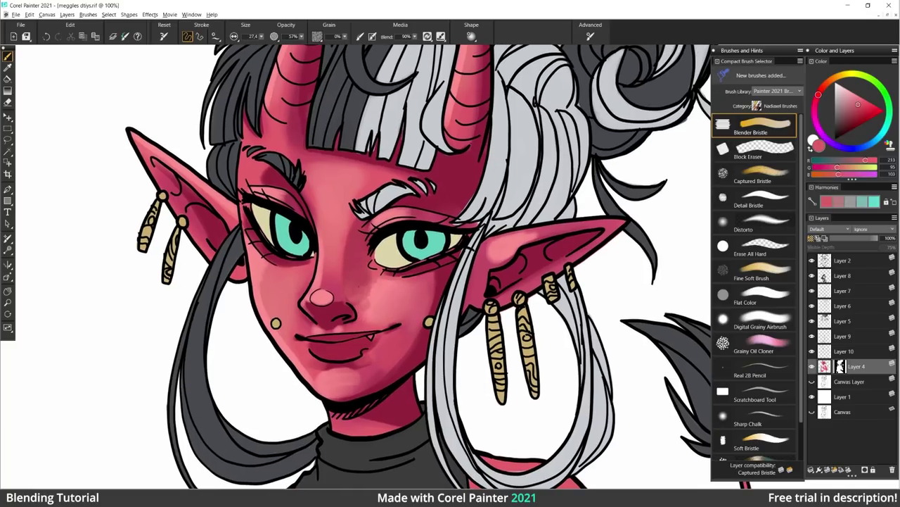
left_click(363, 306, "alt")
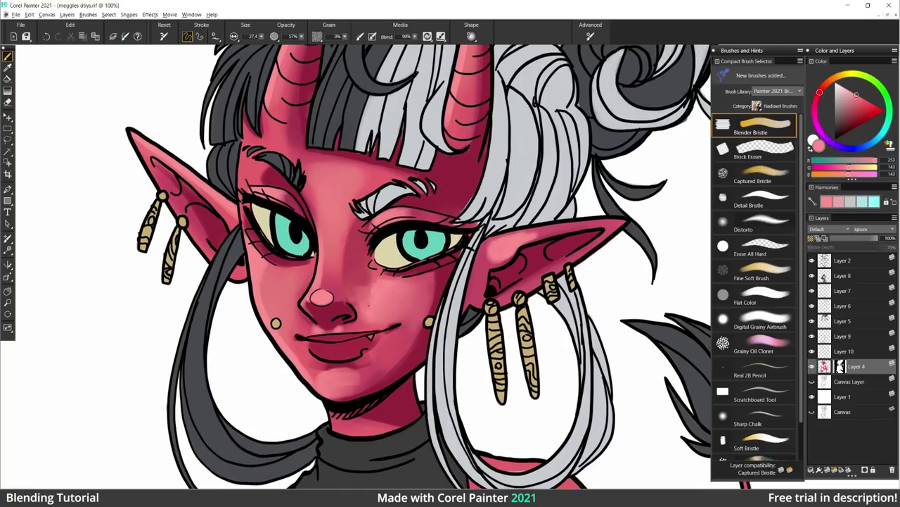
scroll(385, 300, "down", 1)
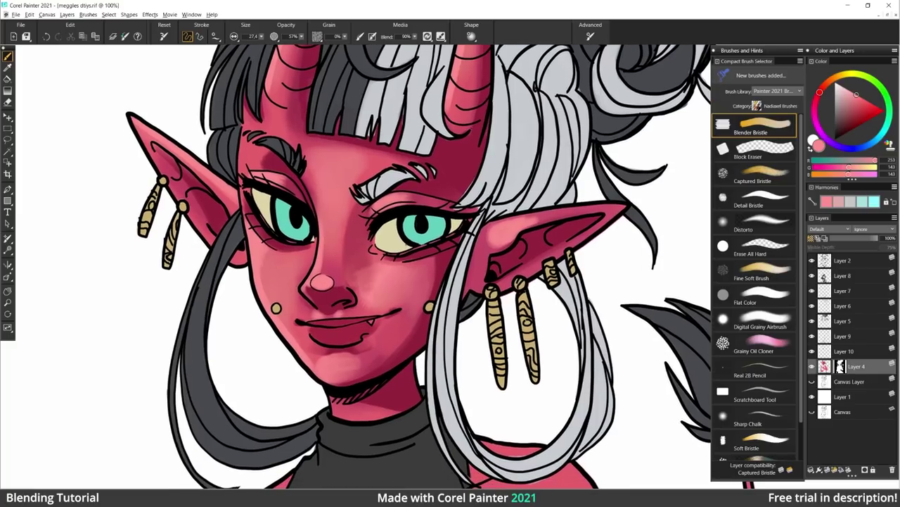
left_click(383, 273, "alt")
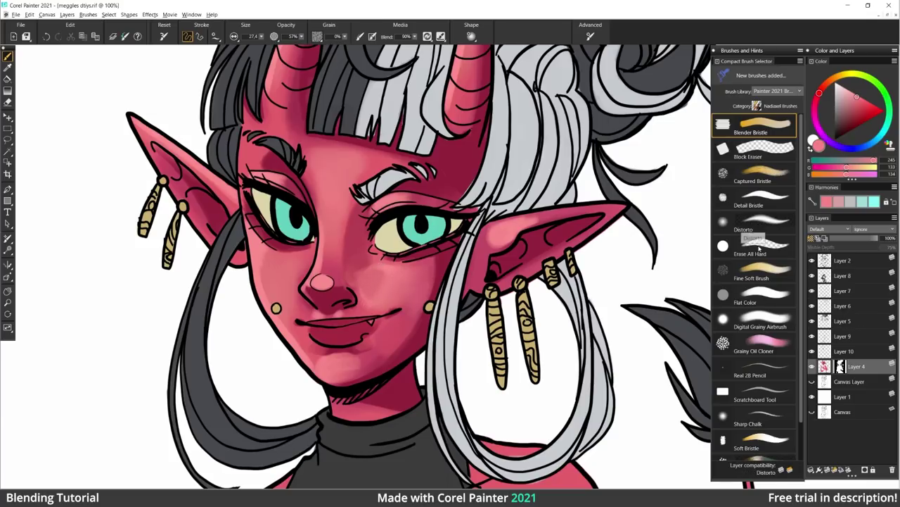
Switch to the Digital Grainy Airbrush and soften the unwanted blended patches on the cheek with sampled highlight pink.
left_click(759, 318)
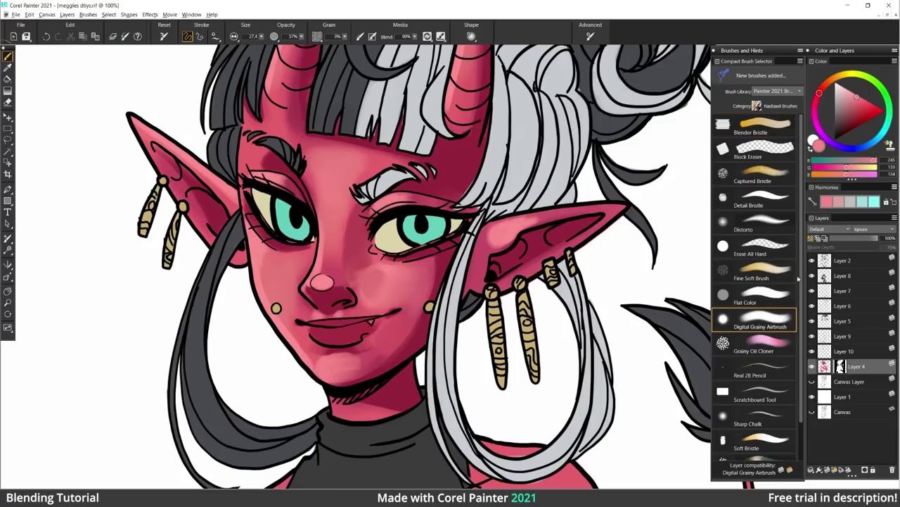
left_click(371, 270, "alt")
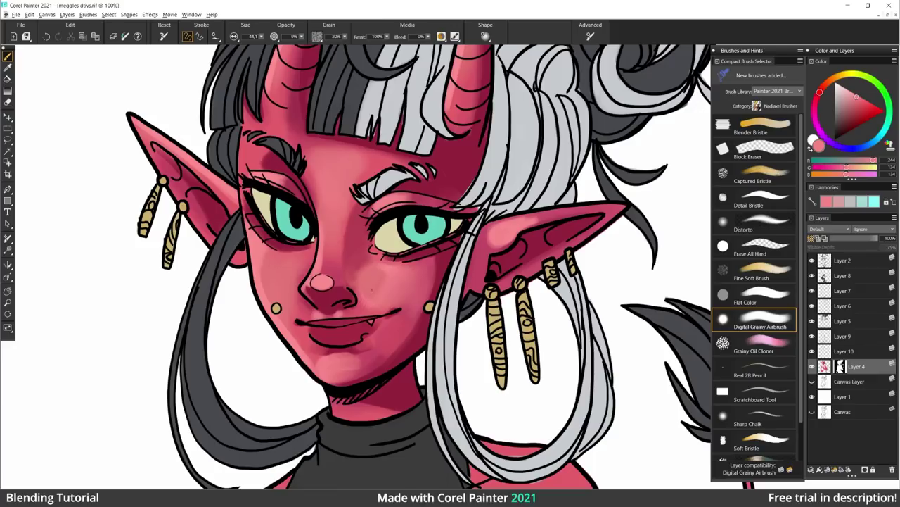
left_click(374, 274, "alt")
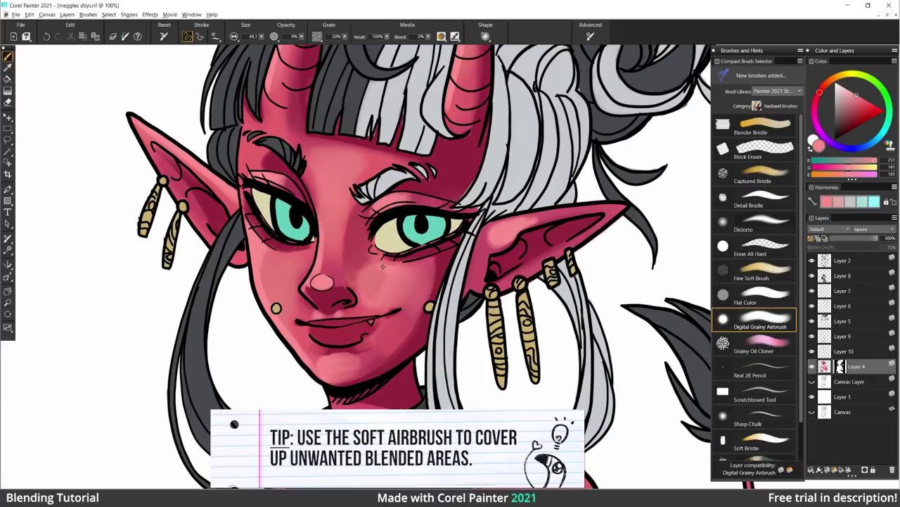
left_click_drag(361, 252, 364, 269)
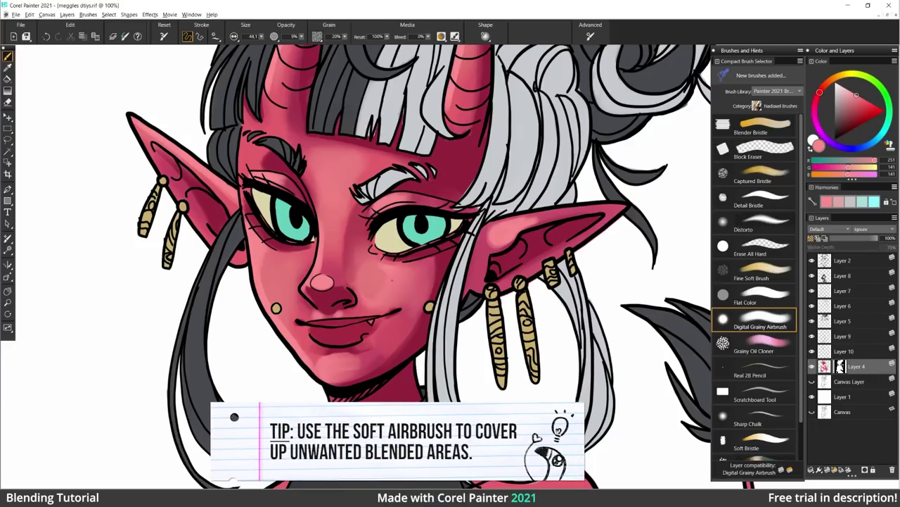
left_click(382, 267, "alt")
Try the Grainy Oil Cloner with highlight pink sampled from the cheek and an enlarged brush size.
left_click_drag(590, 334, 573, 327)
left_click(754, 344)
left_click(356, 283, "alt")
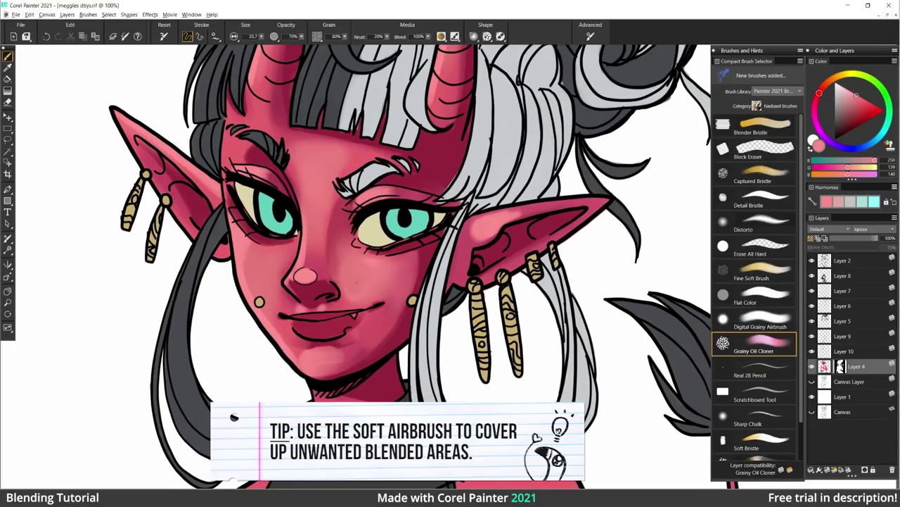
left_click_drag(261, 37, 273, 45)
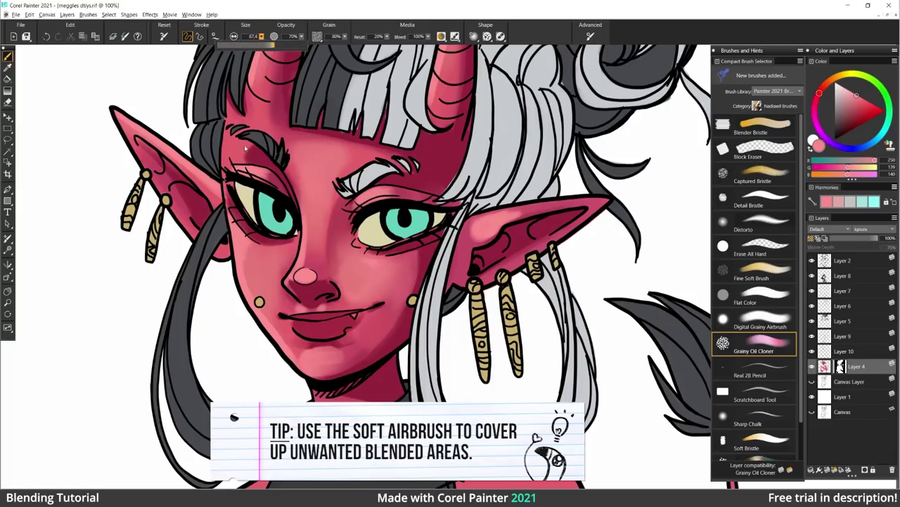
Switch to the Soft Bristle brush and blend the cheek below the white-haired side's eye with sampled mid and highlight pinks.
left_click(754, 440)
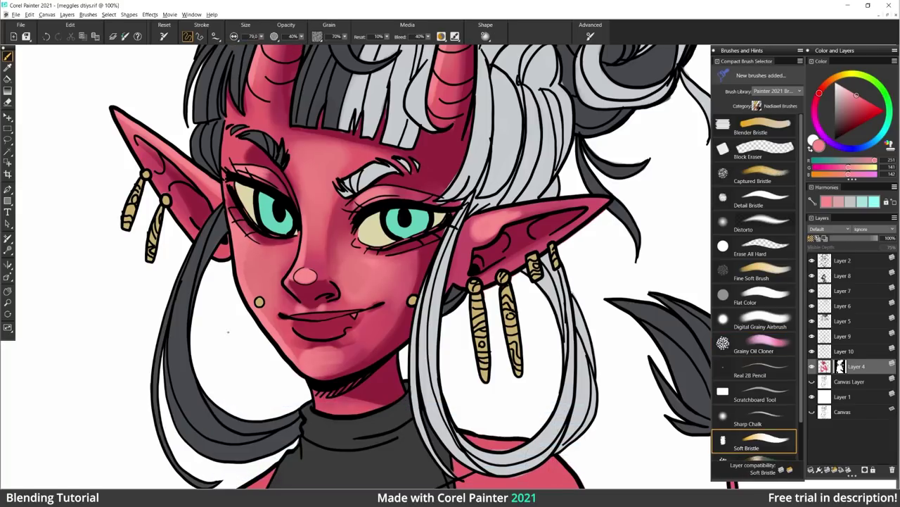
left_click(408, 269, "alt")
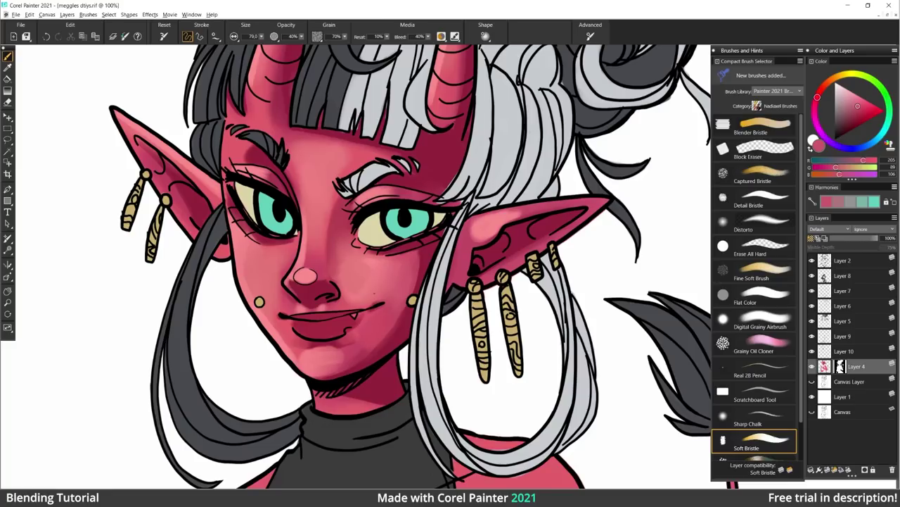
left_click(368, 263, "alt")
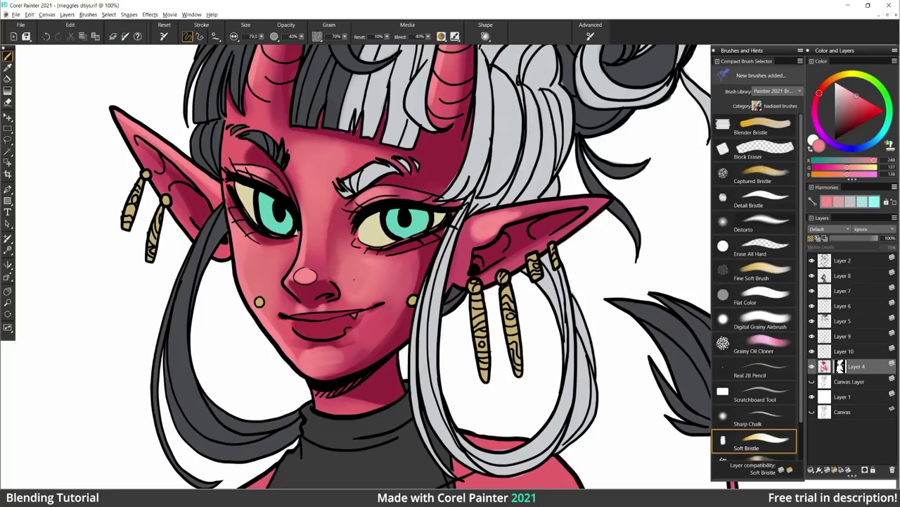
left_click(380, 261, "alt")
Switch to the Flat Color brush and paint the shadow edge beside the nostril with tones sampled there.
left_click(767, 299)
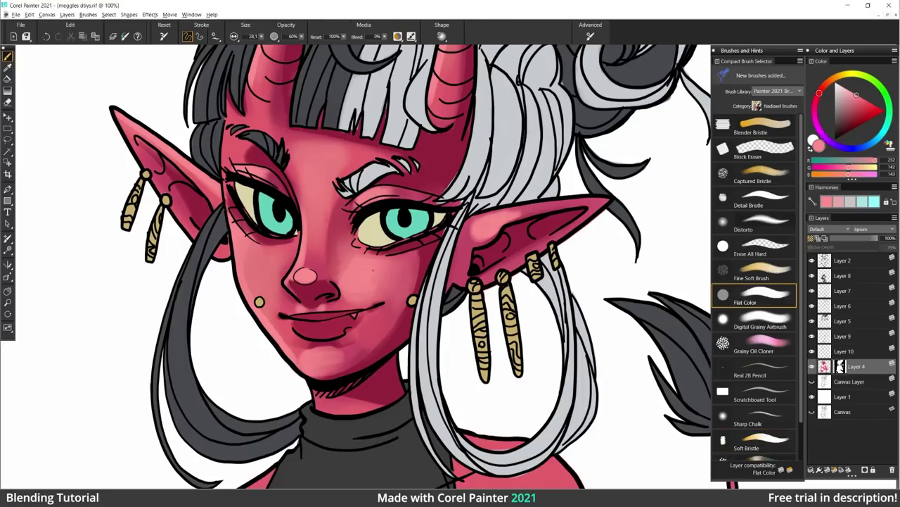
left_click(334, 274, "alt")
left_click_drag(335, 271, 341, 283)
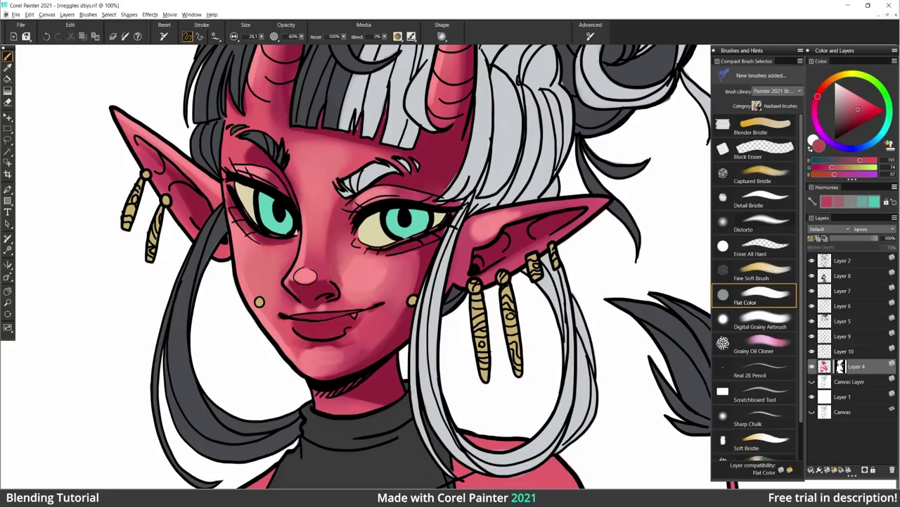
left_click(338, 265, "alt")
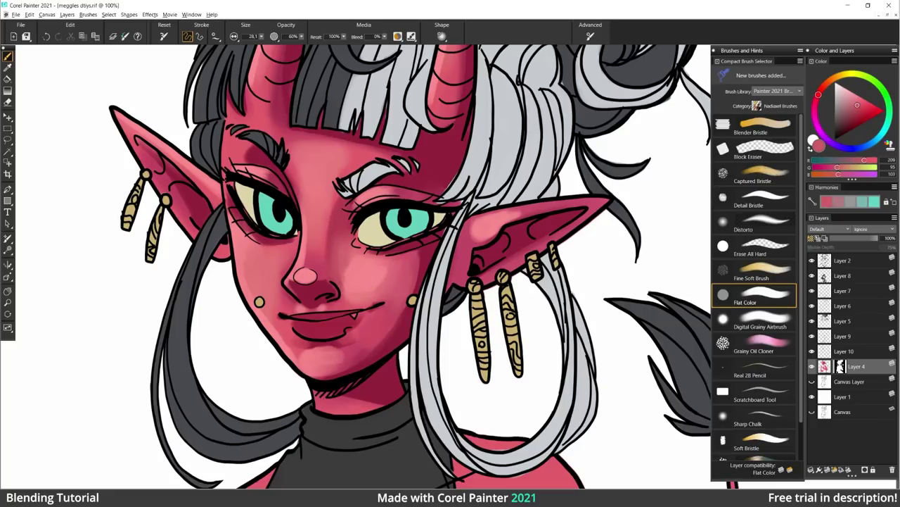
Return to the Soft Bristle brush and blend the nose bridge with sampled tones, undoing the first stroke.
left_click(754, 441)
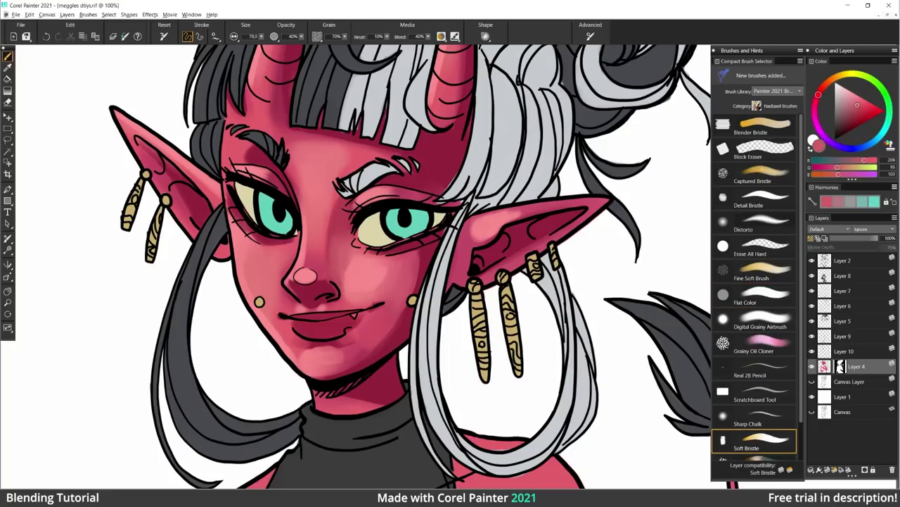
left_click(336, 273, "alt")
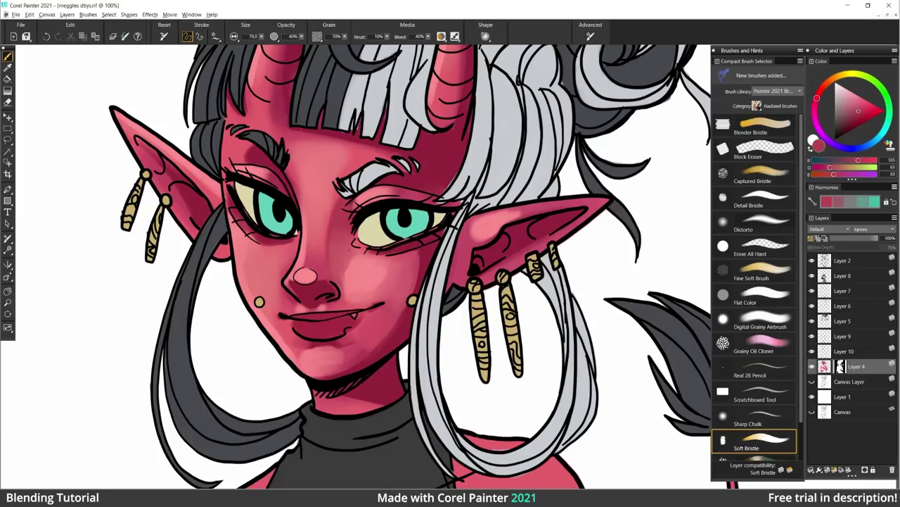
left_click_drag(326, 221, 326, 244)
key("ctrl+z")
left_click(310, 248, "alt")
left_click_drag(310, 238, 310, 253)
Blend the forehead shadow under the fringe down toward the nose bridge with sampled skin tones.
left_click(310, 149, "alt")
mouse_move(310, 147)
left_mouse_down()
mouse_move(307, 177)
mouse_move(317, 171)
mouse_move(297, 192)
left_mouse_up()
left_click(325, 167, "alt")
left_click(302, 185, "alt")
left_click(352, 140, "alt")
Switch to the Digital Grainy Airbrush, set its opacity to 100% and darken the forehead shadow beneath the fringe.
left_click(763, 297)
left_click(769, 322)
left_click_drag(321, 142, 391, 156)
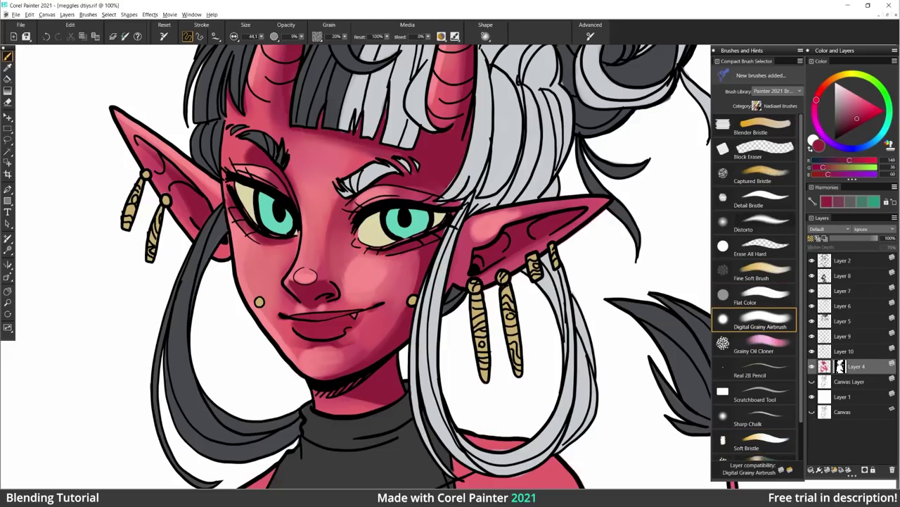
left_click(301, 37)
left_click(346, 46)
left_click_drag(308, 139, 394, 153)
Smooth the highlights and shading on both cheeks and along the jaw with tones sampled from each area.
left_click(361, 264, "alt")
left_click_drag(343, 275, 352, 259)
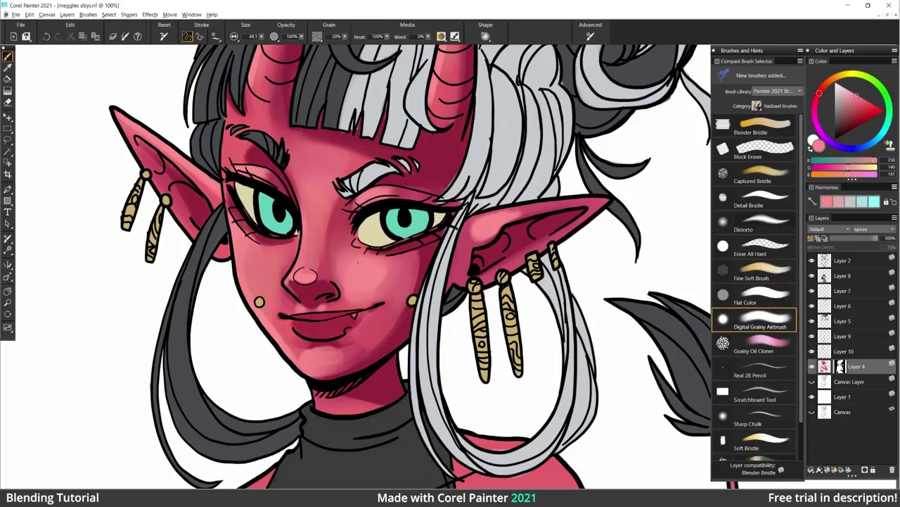
left_click_drag(322, 371, 367, 348)
left_click(356, 357, "alt")
left_click(265, 264, "alt")
left_click_drag(266, 255, 260, 272)
Switch to the Fine Soft Brush and blend the jaw, chin, nose tip and nose bridge with sampled skin tones.
left_click(755, 272)
left_click(277, 325, "alt")
mouse_move(264, 315)
left_mouse_down()
mouse_move(294, 350)
mouse_move(341, 343)
left_mouse_up()
left_click(307, 340, "alt")
left_click(307, 357, "alt")
left_click_drag(300, 270, 312, 270)
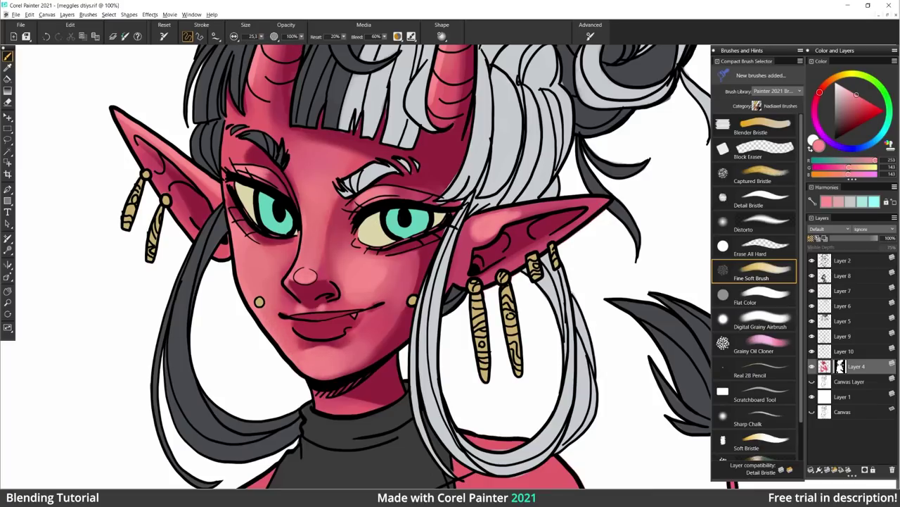
left_click_drag(307, 236, 307, 206)
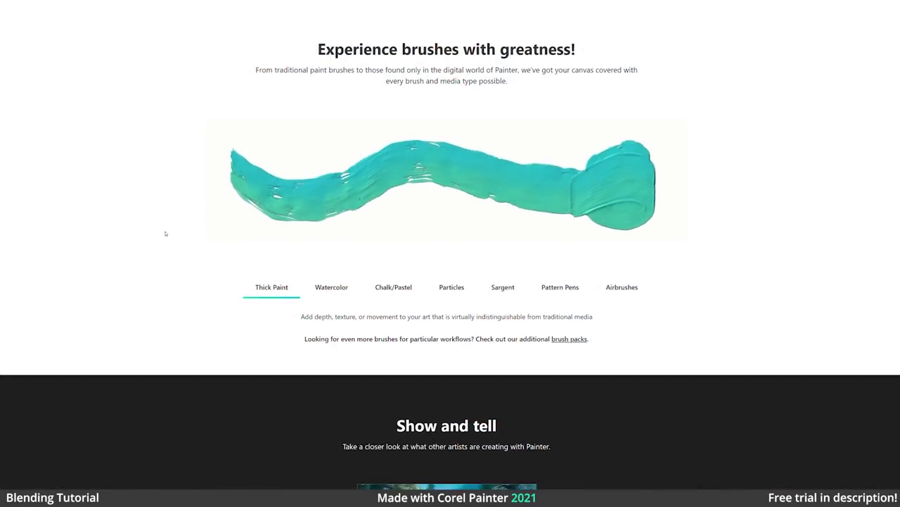
Browse the Corel Painter product web page from the brush showcase through the art styles to the new 2021 features.
scroll(166, 234, "down", 5)
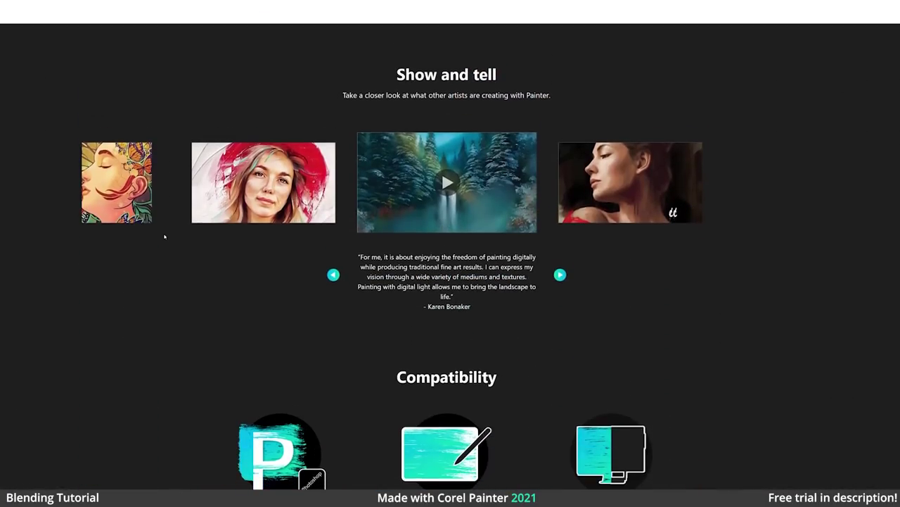
scroll(163, 236, "down", 6)
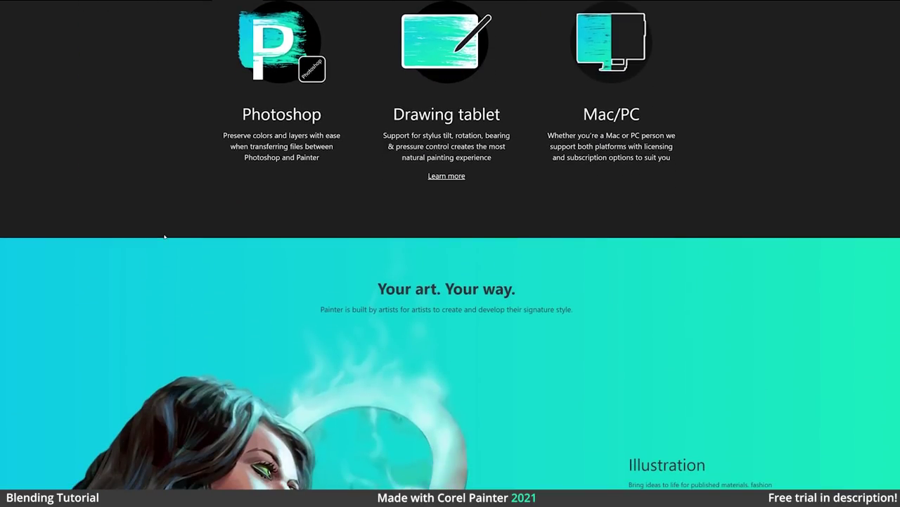
scroll(164, 238, "down", 3)
scroll(165, 237, "down", 7)
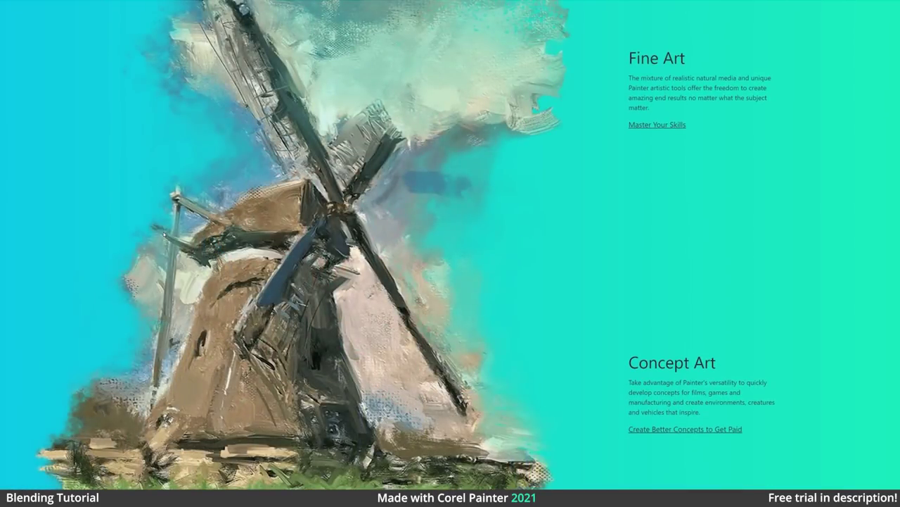
scroll(164, 236, "down", 5)
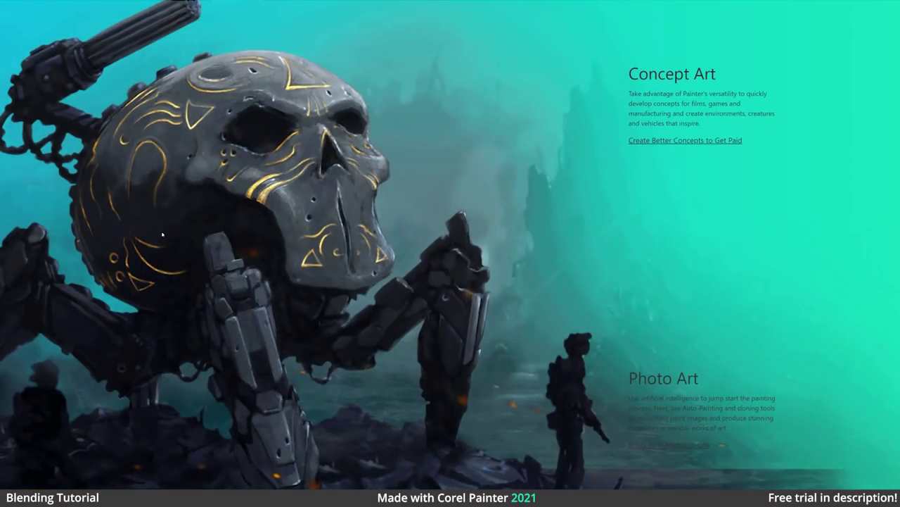
scroll(163, 236, "down", 3)
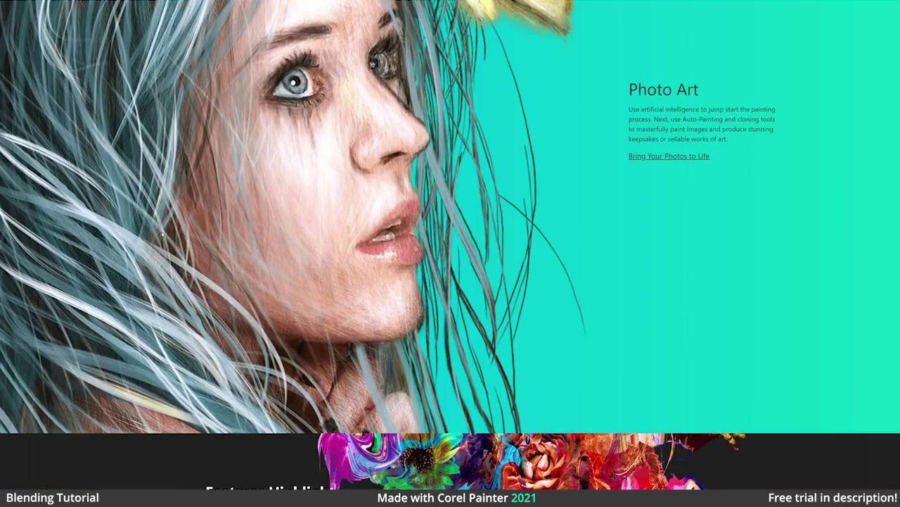
scroll(161, 235, "down", 6)
scroll(161, 237, "down", 5)
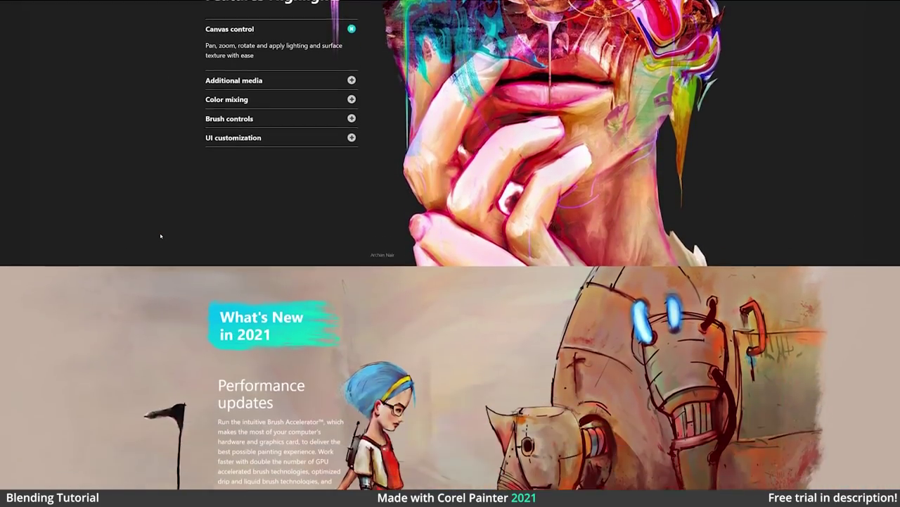
scroll(159, 234, "down", 5)
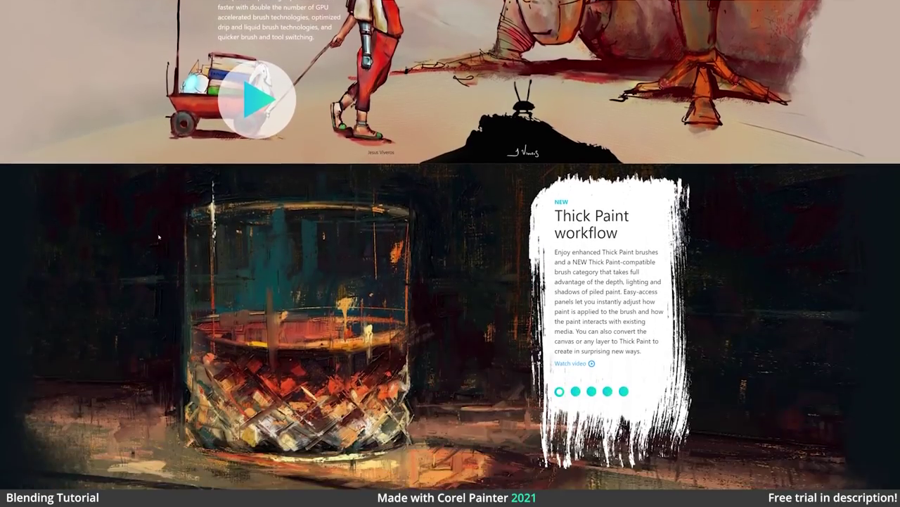
scroll(157, 237, "down", 5)
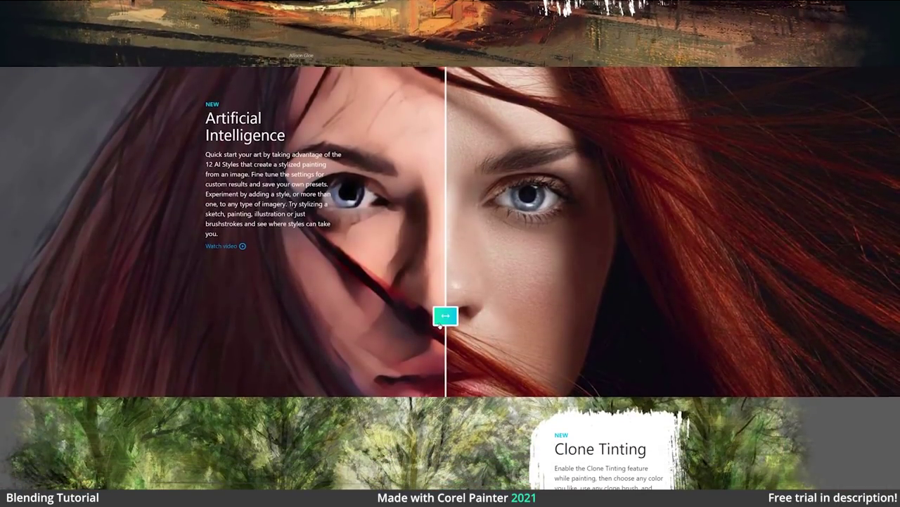
mouse_move(440, 323)
left_mouse_down()
mouse_move(664, 318)
mouse_move(250, 318)
mouse_move(441, 308)
left_mouse_up()
scroll(441, 306, "down", 3)
scroll(440, 305, "down", 2)
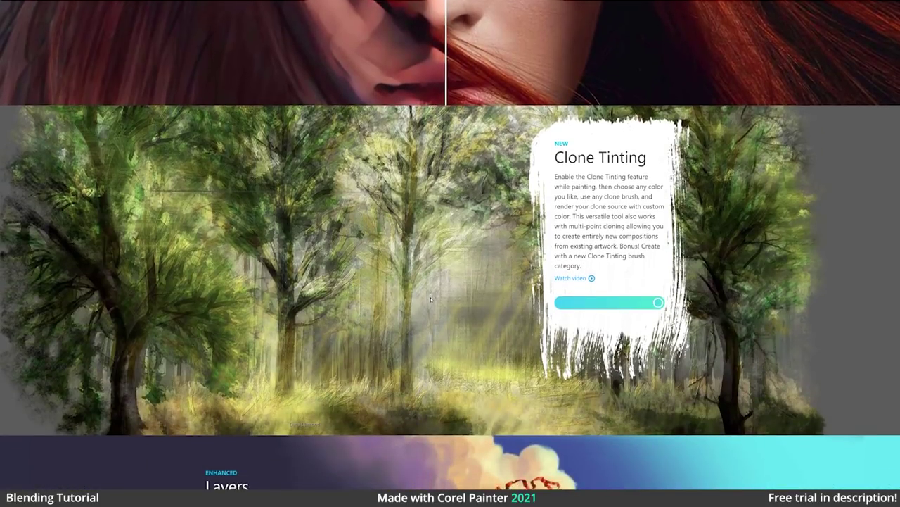
scroll(431, 297, "down", 4)
scroll(462, 229, "up", 3)
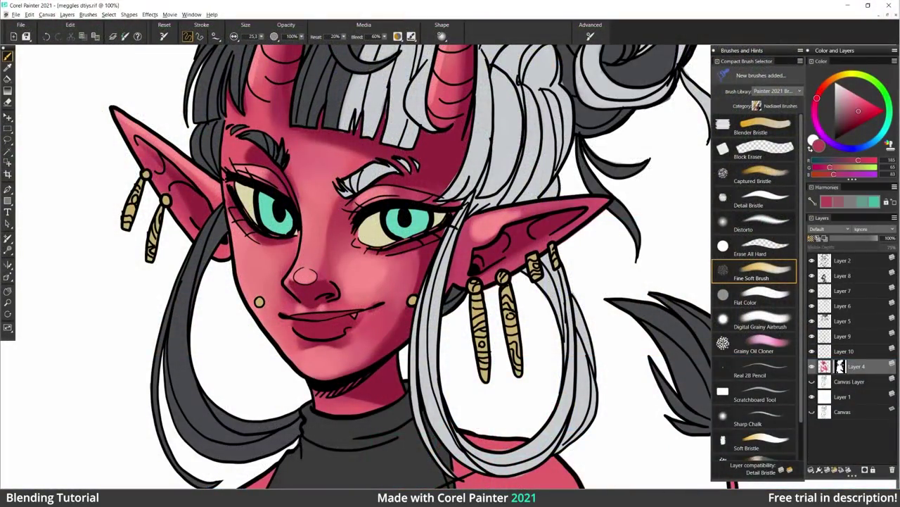
Deepen the shadow between the white eyebrow and the eyelid below it with sampled dark reds.
left_click(366, 199, "alt")
left_click_drag(350, 208, 394, 188)
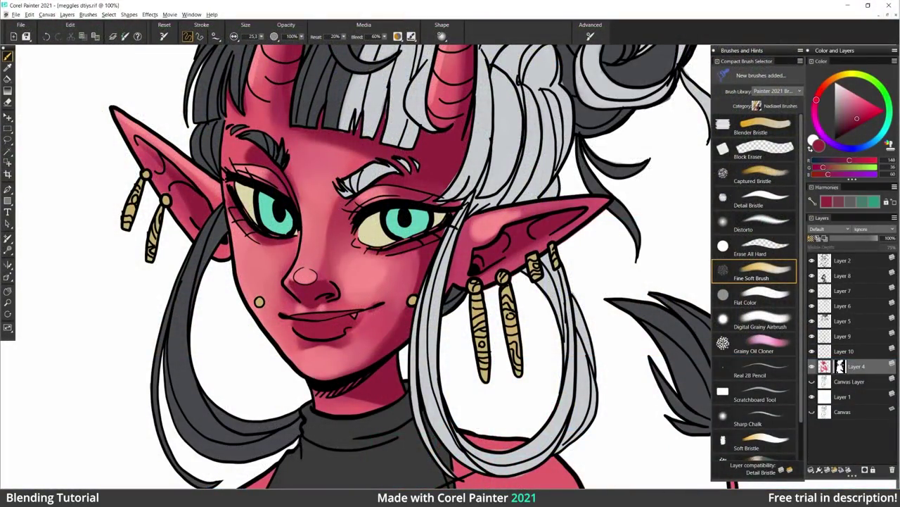
left_click(391, 191, "alt")
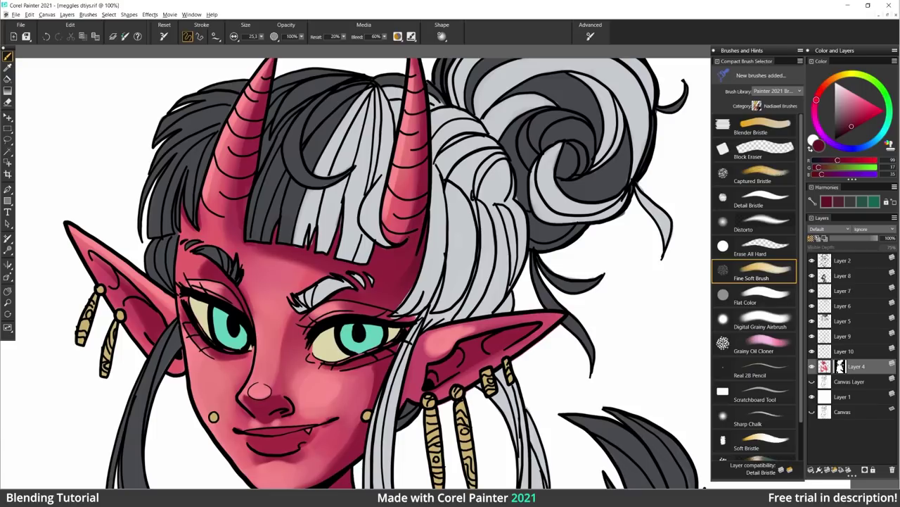
Blend the shading along the white-haired side's horn from tip to base with sampled horn tones.
left_click(421, 175, "alt")
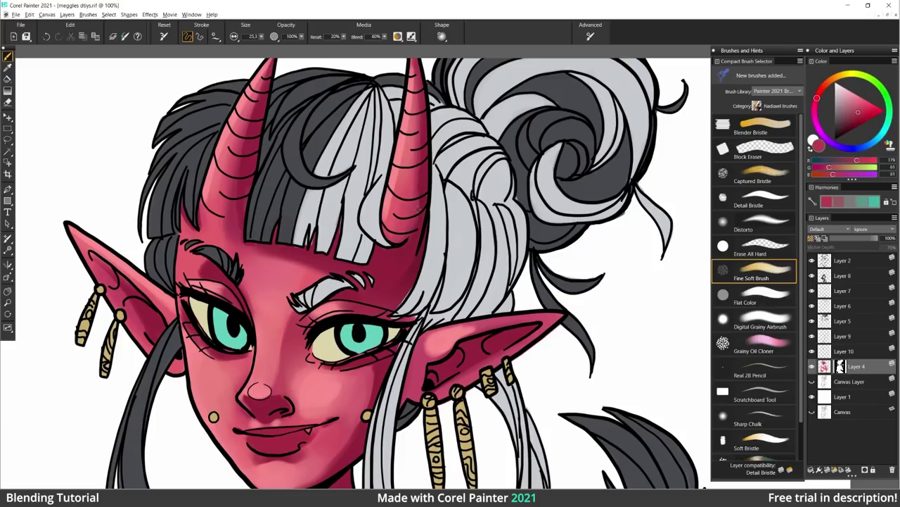
left_click(403, 200, "alt")
left_click_drag(412, 116, 413, 173)
left_click(413, 144, "alt")
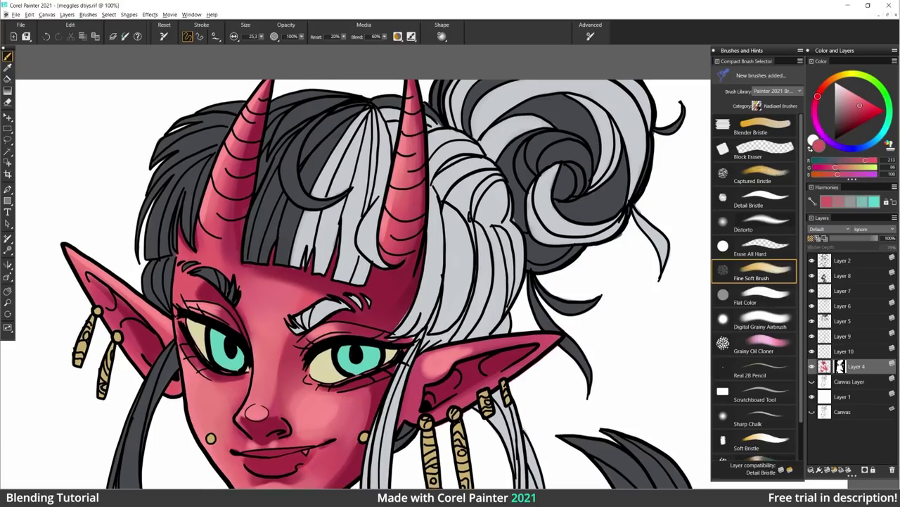
left_click(398, 218, "alt")
mouse_move(419, 136)
left_mouse_down()
mouse_move(421, 180)
mouse_move(392, 245)
left_mouse_up()
Blend the shadow and highlight along the dark-haired side's horn down to its base with sampled horn tones.
left_click_drag(229, 157, 220, 188)
left_click(240, 167, "alt")
left_click(229, 163, "alt")
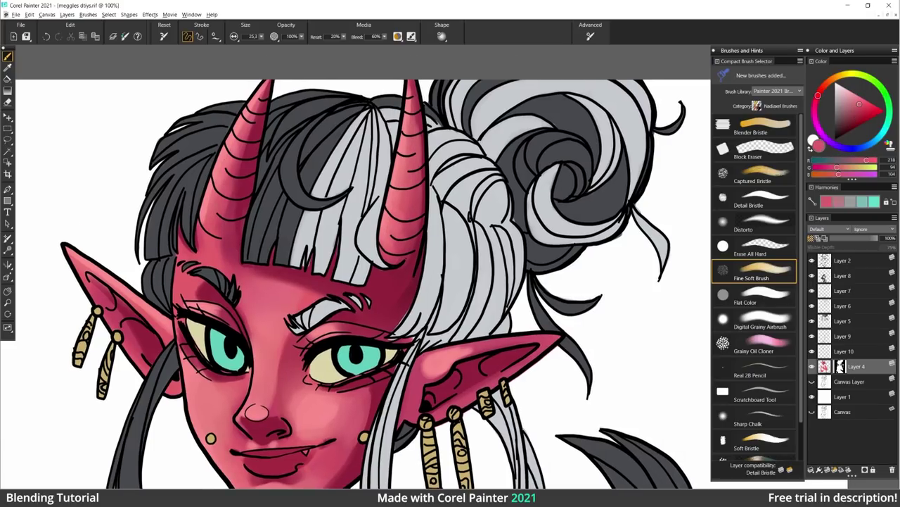
left_click(239, 141, "alt")
left_click_drag(252, 104, 239, 134)
left_click(237, 214, "alt")
mouse_move(230, 205)
left_mouse_down()
mouse_move(209, 243)
mouse_move(180, 253)
mouse_move(203, 256)
left_mouse_up()
left_click(202, 247, "alt")
Blend the forehead below the dark fringe and beside the dark-haired side's horn base with sampled skin tones.
left_click(265, 275, "alt")
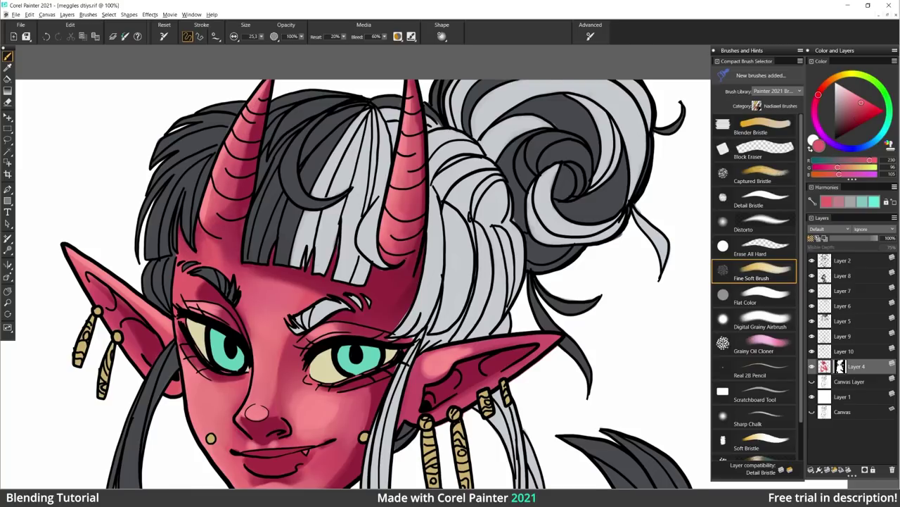
left_click_drag(265, 282, 248, 228)
left_click_drag(241, 222, 301, 242)
left_click(209, 252, "alt")
left_click(210, 252, "alt")
Undo the last stroke and shade around the dark-haired side's eye with the sampled dark red.
mouse_move(231, 321)
left_mouse_down()
mouse_move(227, 356)
mouse_move(220, 343)
left_mouse_up()
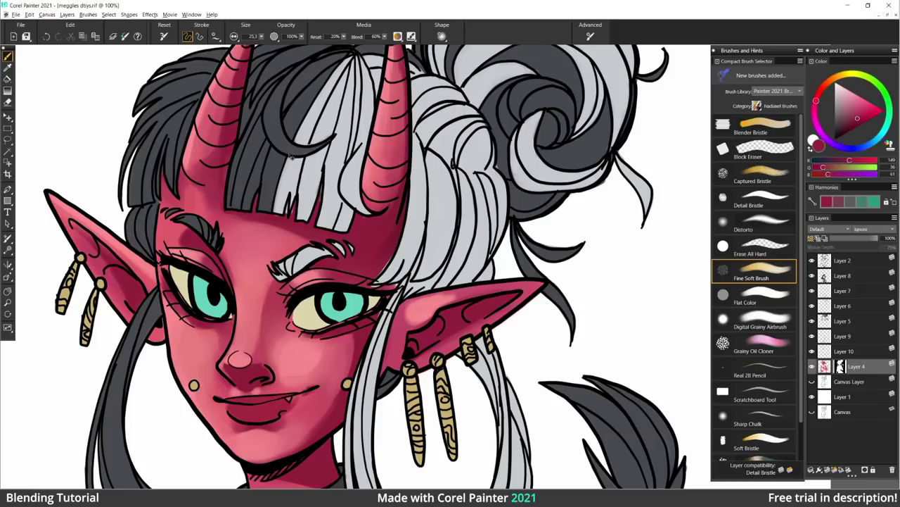
key("ctrl+z")
mouse_move(201, 263)
left_mouse_down()
mouse_move(190, 256)
mouse_move(162, 285)
mouse_move(173, 255)
left_mouse_up()
Blend the shadows and highlights inside the dark-haired side's ear with tones sampled from the ear.
left_click_drag(107, 270, 124, 298)
left_click(97, 239, "alt")
left_click(93, 243, "alt")
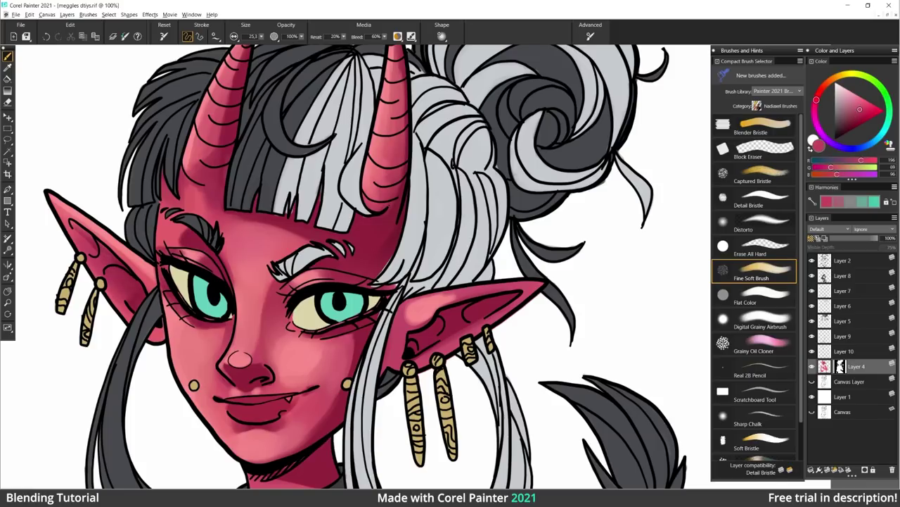
left_click_drag(88, 238, 97, 249)
left_click(85, 238, "alt")
left_click(69, 213, "alt")
mouse_move(69, 219)
left_mouse_down()
mouse_move(93, 251)
mouse_move(129, 256)
left_mouse_up()
Blend the shading around the nose tip and nostrils with tones sampled from the nose.
left_click(243, 373, "alt")
mouse_move(243, 373)
left_mouse_down()
mouse_move(243, 345)
mouse_move(220, 344)
left_mouse_up()
mouse_move(249, 333)
left_mouse_down()
mouse_move(263, 337)
mouse_move(240, 365)
mouse_move(279, 352)
mouse_move(255, 363)
mouse_move(266, 360)
left_mouse_up()
left_click(270, 360, "alt")
left_click(253, 360, "alt")
left_click(244, 352, "alt")
Blend the side of the nose bridge into the white-haired side's inner cheek with sampled in-between tones.
left_click(282, 330, "alt")
left_click(270, 338, "alt")
left_click(268, 331, "alt")
mouse_move(265, 298)
left_mouse_down()
mouse_move(275, 317)
mouse_move(265, 346)
left_mouse_up()
mouse_move(273, 312)
left_mouse_down()
mouse_move(280, 331)
mouse_move(285, 313)
left_mouse_up()
left_click(285, 315, "alt")
Blend the outer cheek shadow below the white-haired side's eye down toward the jaw with sampled tones.
left_click(331, 316, "alt")
left_click(341, 351, "alt")
left_click(345, 359, "alt")
left_click_drag(348, 344, 307, 398)
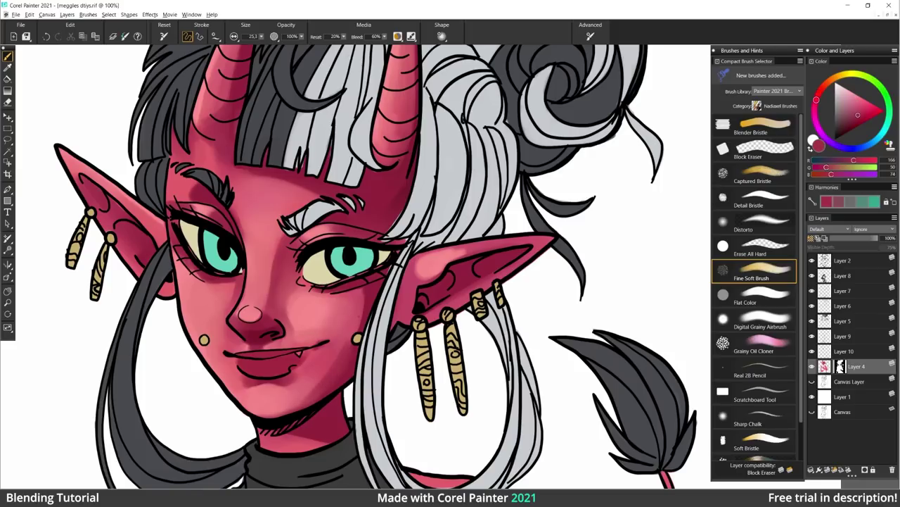
Refine the cheek shadow around the gold stud beside the white hair strands with a sampled skin tone.
left_click_drag(367, 293, 354, 331)
left_click_drag(354, 308, 352, 325)
left_click(352, 303, "alt")
left_click_drag(369, 294, 356, 328)
Blend the inner shadow and upper rim highlight of the white-haired side's ear with tones sampled from the ear.
left_click_drag(434, 239, 443, 199)
left_click(457, 240, "alt")
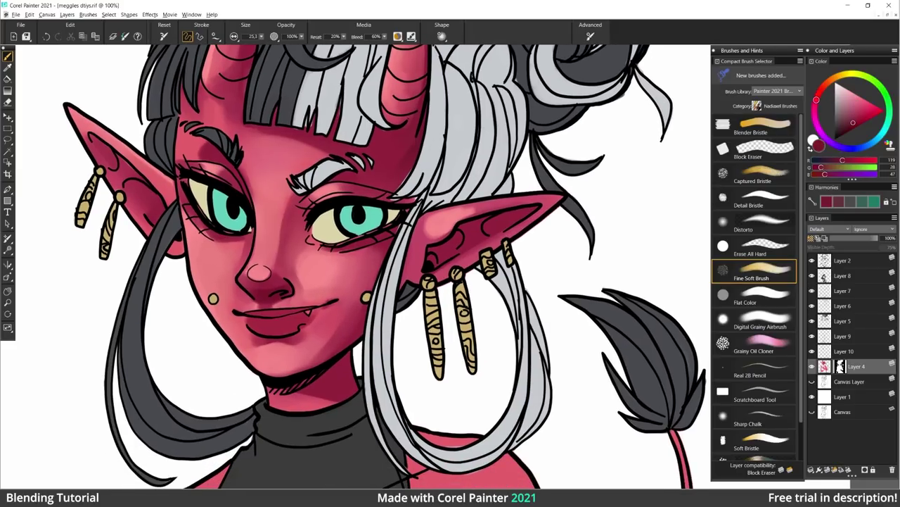
left_click(467, 222, "alt")
left_click(439, 222, "alt")
left_click_drag(465, 242, 518, 200)
left_click_drag(424, 239, 468, 208)
left_click_drag(482, 205, 532, 199)
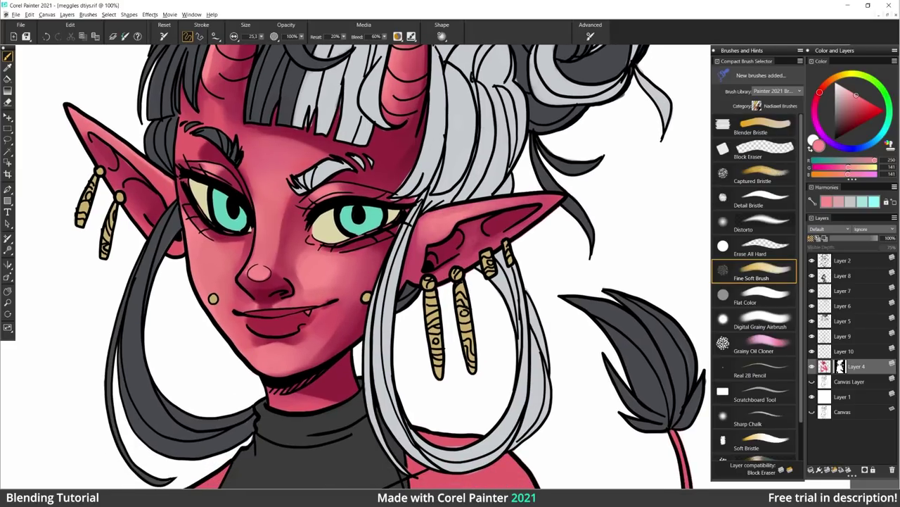
Soften the inner shadow and lower edge shading of the white-haired side's ear with the Fine Soft Brush.
left_click_drag(466, 256, 487, 236)
left_click_drag(486, 246, 527, 219)
left_click_drag(444, 267, 469, 254)
Smooth the shading across the nose and the cheek beside the mouth with sampled skin tones.
left_click_drag(218, 243, 274, 268)
left_click_drag(260, 278, 275, 280)
mouse_move(283, 213)
left_mouse_down()
mouse_move(280, 232)
mouse_move(295, 242)
left_mouse_up()
left_click(328, 273, "alt")
left_click(333, 280, "alt")
left_click_drag(341, 282, 324, 288)
Blend the shading around the lower lip and upper chin with tones sampled nearby.
left_click(306, 325, "alt")
mouse_move(304, 329)
left_mouse_down()
mouse_move(324, 326)
mouse_move(251, 332)
mouse_move(277, 315)
left_mouse_up()
left_click(289, 339, "alt")
left_click(296, 325, "alt")
left_click(284, 339, "alt")
left_click(282, 330, "alt")
Blend the cheek below the dark-haired side's eye with sampled skin tones.
left_click(239, 282, "alt")
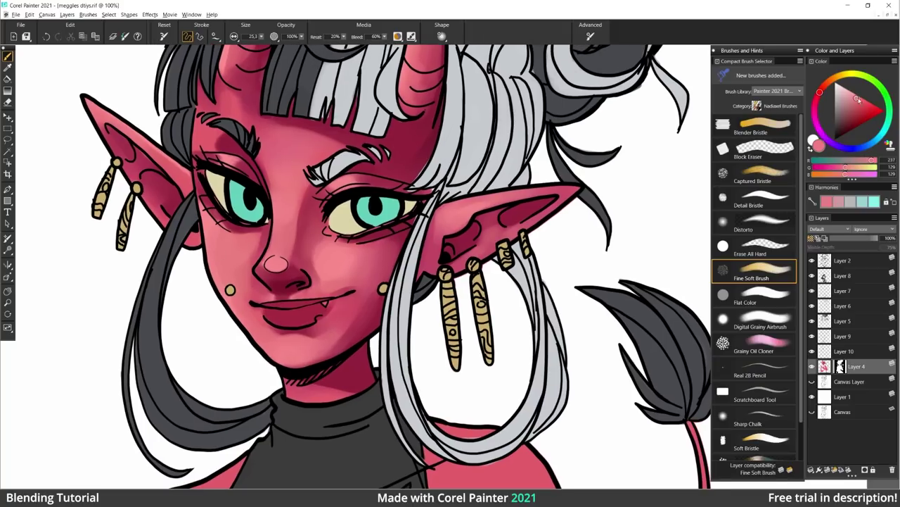
left_click(216, 251, "alt")
mouse_move(209, 228)
left_mouse_down()
mouse_move(218, 273)
mouse_move(235, 256)
left_mouse_up()
left_click(262, 232, "alt")
Blend the dark-haired side's ear tip and the skin around its eyebrow and upper eyelid with sampled tones.
left_click(99, 111, "alt")
left_click_drag(101, 114, 114, 125)
mouse_move(194, 127)
left_mouse_down()
mouse_move(214, 149)
mouse_move(229, 149)
left_mouse_up()
left_click_drag(219, 137, 238, 152)
left_click(232, 152, "alt")
left_click(242, 158, "alt")
Soften the lower nose bridge with a light tone sampled from the nose tip.
left_click(275, 264, "alt")
left_click_drag(282, 232, 275, 245)
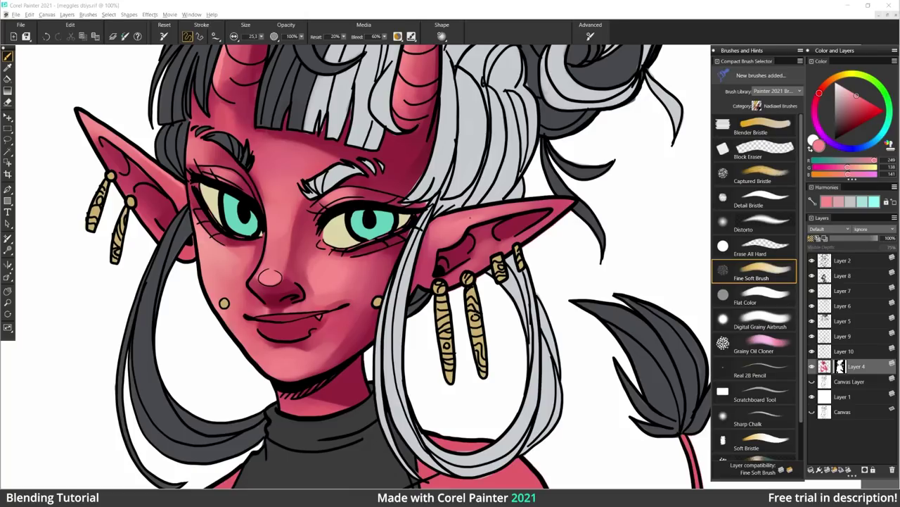
Add a new layer above Layer 2 and name it RENDER.
left_click(847, 261)
left_click(856, 367)
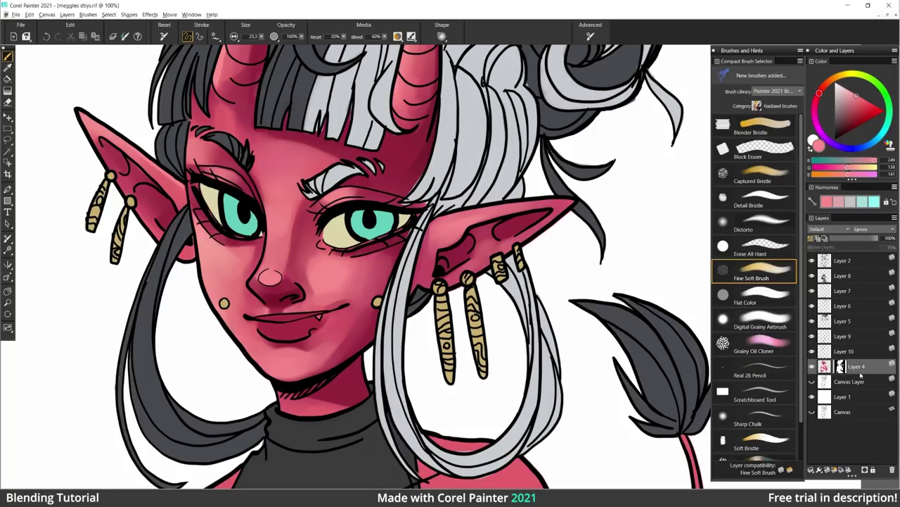
left_click(854, 263)
left_click(829, 470)
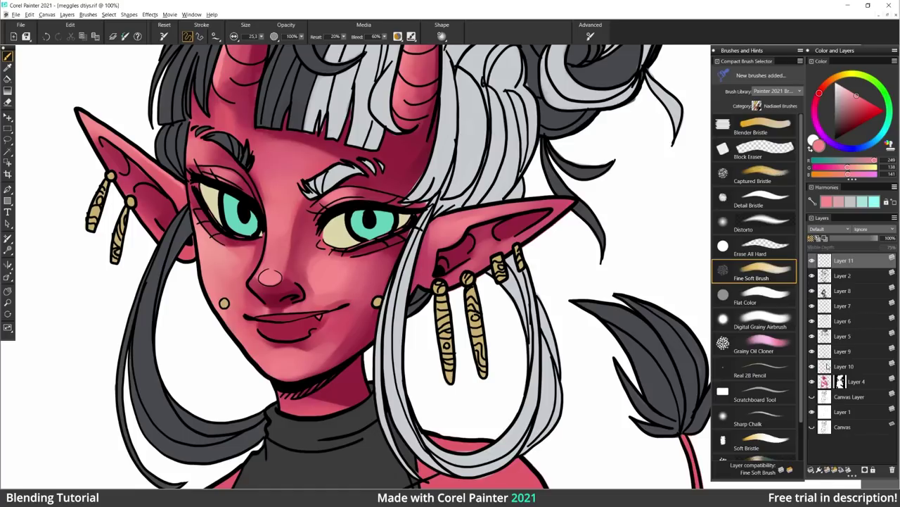
double_click(850, 260)
type("RENDEWR")
key("BackSpace")
key("BackSpace")
type("ER")
key("Return")
double_click(855, 261)
type("RENDER")
key("Return")
Try broad yellow-green Blender Bristle strokes over the white-haired side's cheek on the RENDER layer, and undo them.
key("ctrl+plus")
left_click(765, 294)
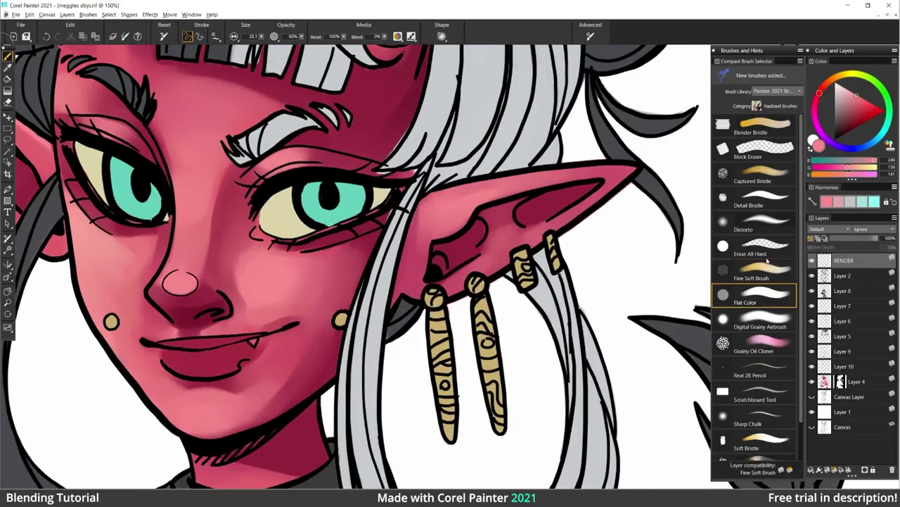
left_click_drag(354, 283, 457, 228)
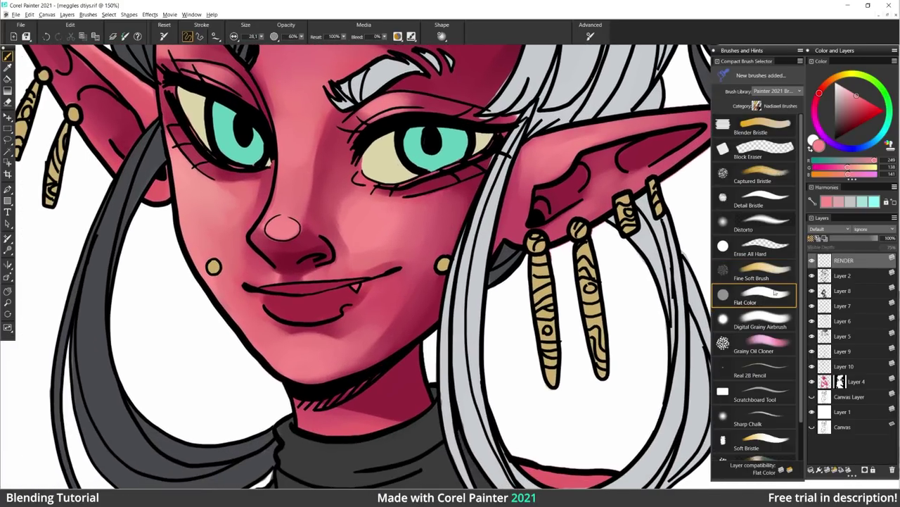
left_click(767, 197)
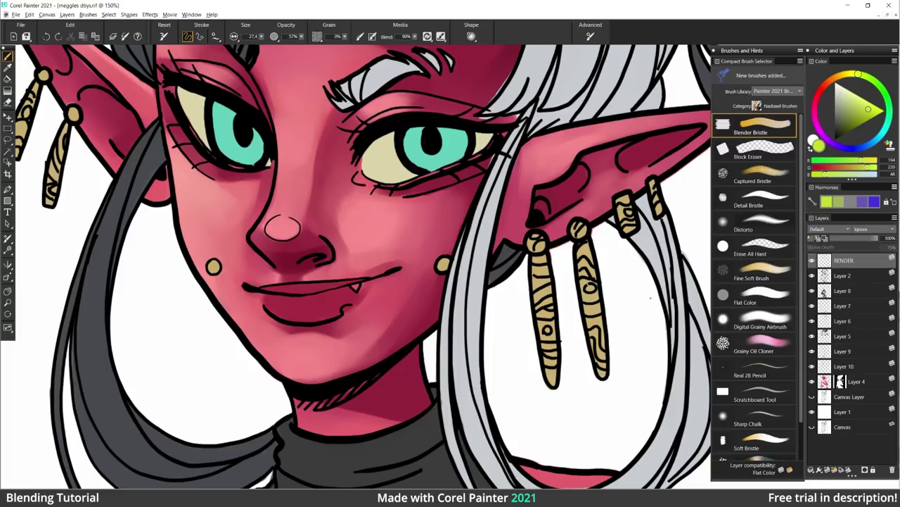
left_click_drag(499, 282, 514, 319)
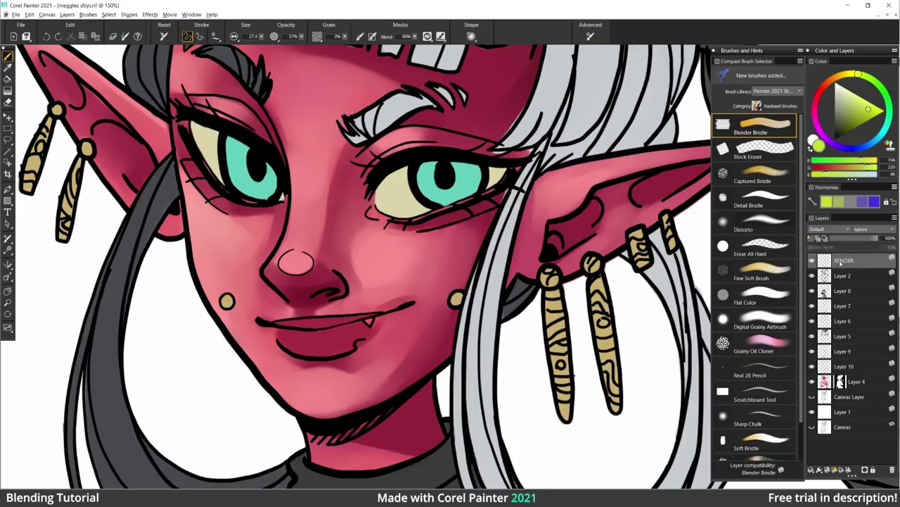
mouse_move(440, 223)
left_mouse_down()
mouse_move(376, 313)
mouse_move(489, 264)
mouse_move(408, 369)
left_mouse_up()
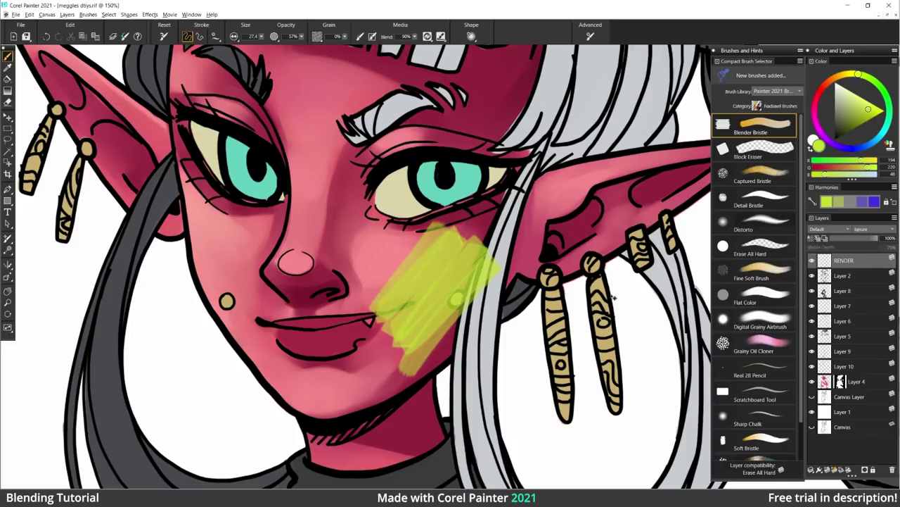
key("ctrl+z")
Set up the Detail Bristle at a size of about 23, testing yellow-green strokes on the cheek and forehead and undoing them.
left_click(755, 198)
mouse_move(425, 252)
left_mouse_down()
mouse_move(431, 332)
mouse_move(438, 326)
left_mouse_up()
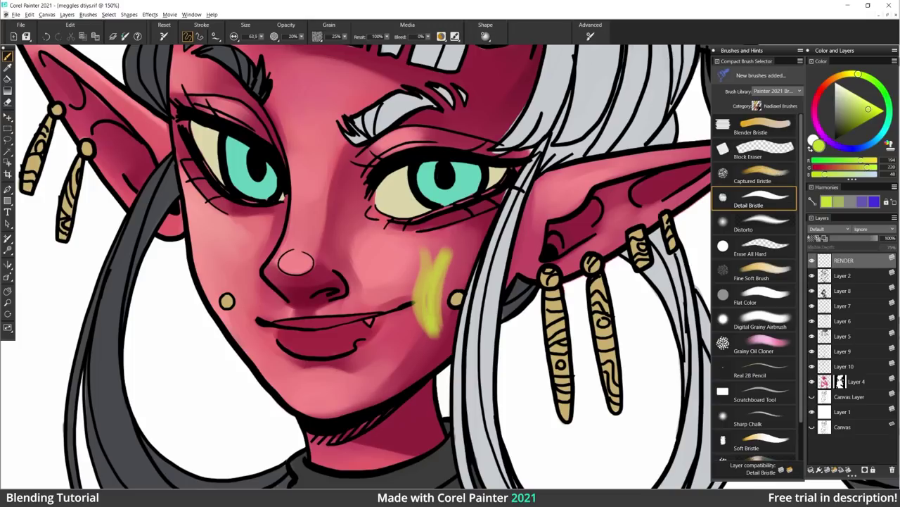
key("ctrl+z")
key("ctrl+z")
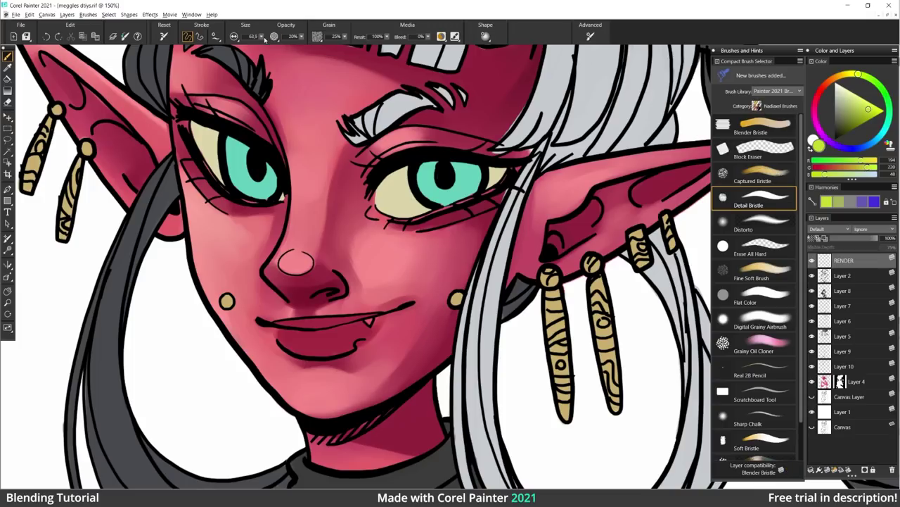
left_click_drag(262, 37, 257, 47)
mouse_move(307, 115)
left_mouse_down()
mouse_move(310, 152)
mouse_move(323, 144)
left_mouse_up()
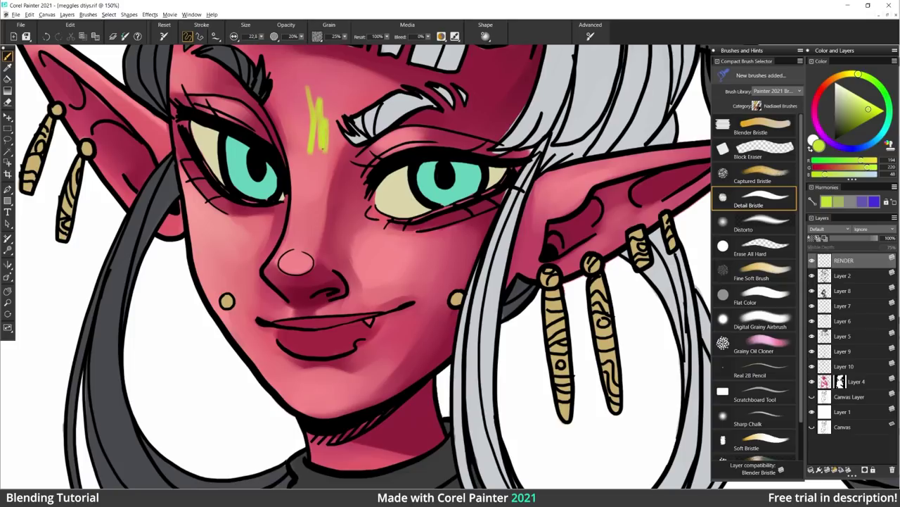
key("ctrl+z")
Paint over the nose tip's circular outline with a sampled light skin tone, using the Detail Bristle and Scratchboard Tool.
left_click(331, 275, "alt")
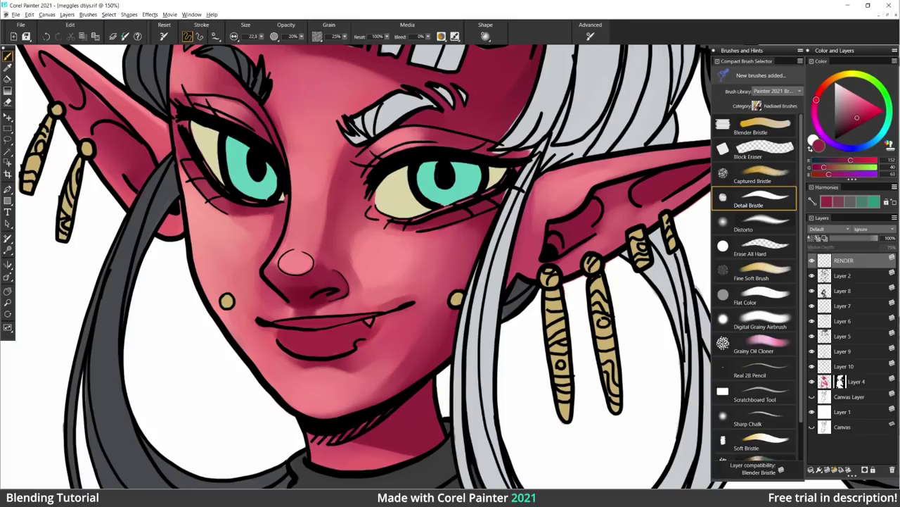
left_click(334, 264, "alt")
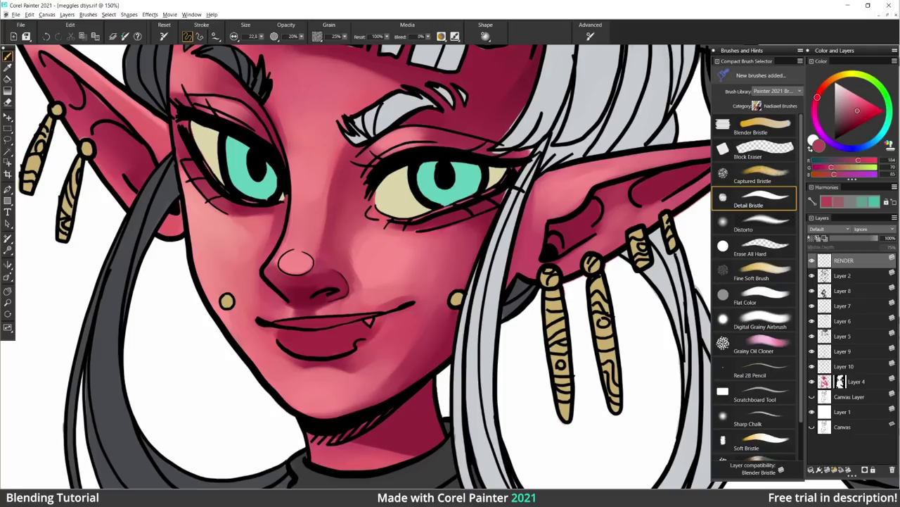
left_click(292, 261, "alt")
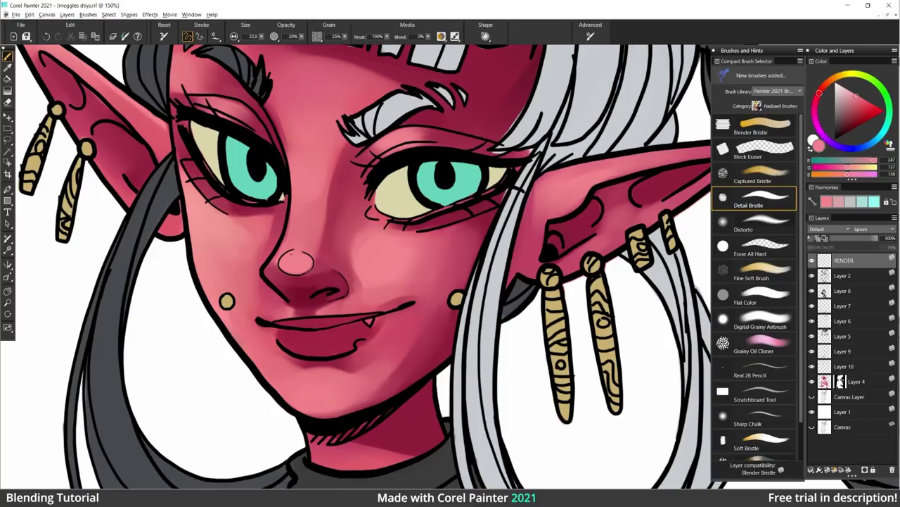
left_click_drag(292, 262, 306, 271)
left_click(754, 395)
mouse_move(292, 252)
left_mouse_down()
mouse_move(281, 273)
mouse_move(311, 268)
mouse_move(300, 253)
mouse_move(303, 275)
mouse_move(301, 253)
mouse_move(313, 257)
mouse_move(303, 233)
left_mouse_up()
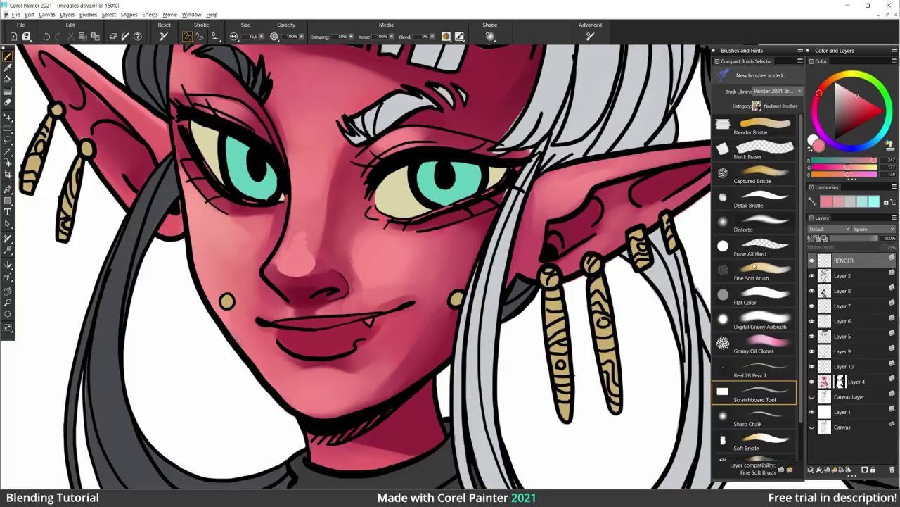
Try a soft highlight along the nose bridge with the Fine Soft Brush, and undo its strokes.
left_click(757, 273)
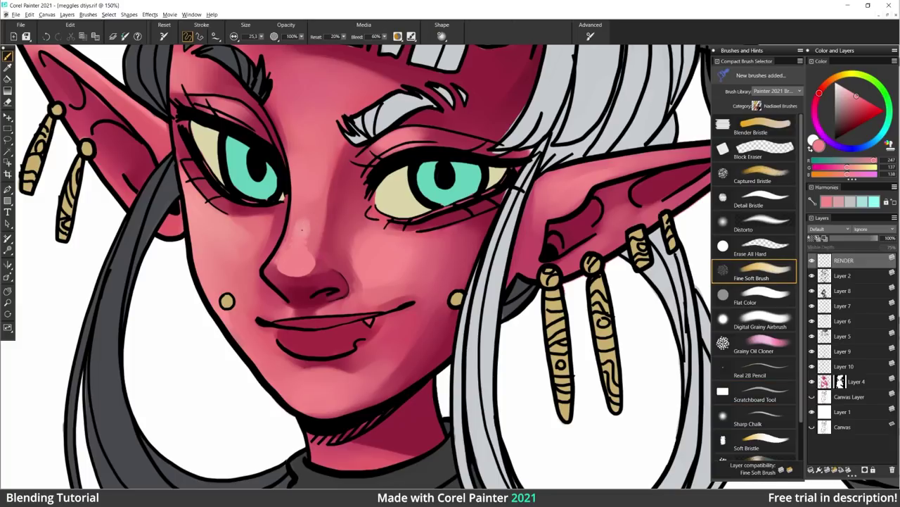
mouse_move(303, 229)
left_mouse_down()
mouse_move(306, 221)
mouse_move(300, 239)
left_mouse_up()
key("ctrl+z")
left_click_drag(305, 236, 307, 186)
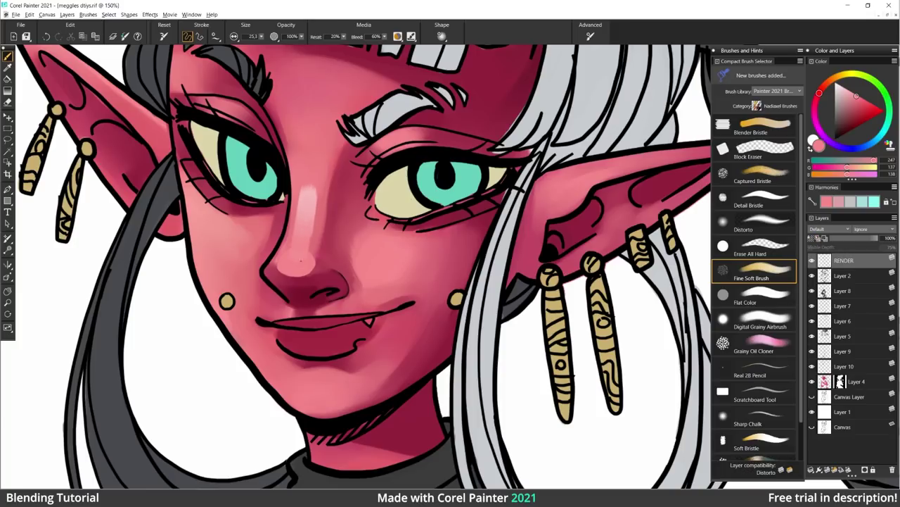
key("ctrl+z")
key("ctrl+z")
key("ctrl+z")
key("ctrl+z")
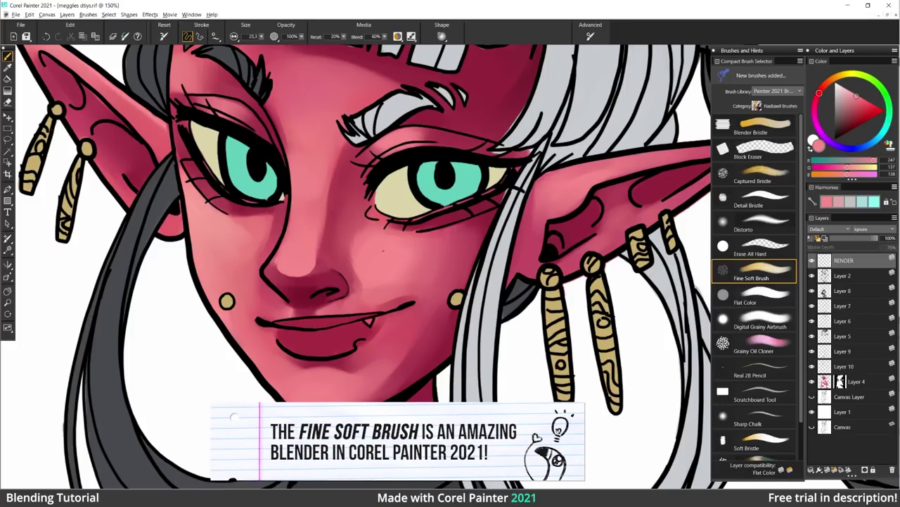
Blend the shadow between the nose bridge and the white-haired side's eye with a tone sampled beside the nostril.
left_click(345, 269, "alt")
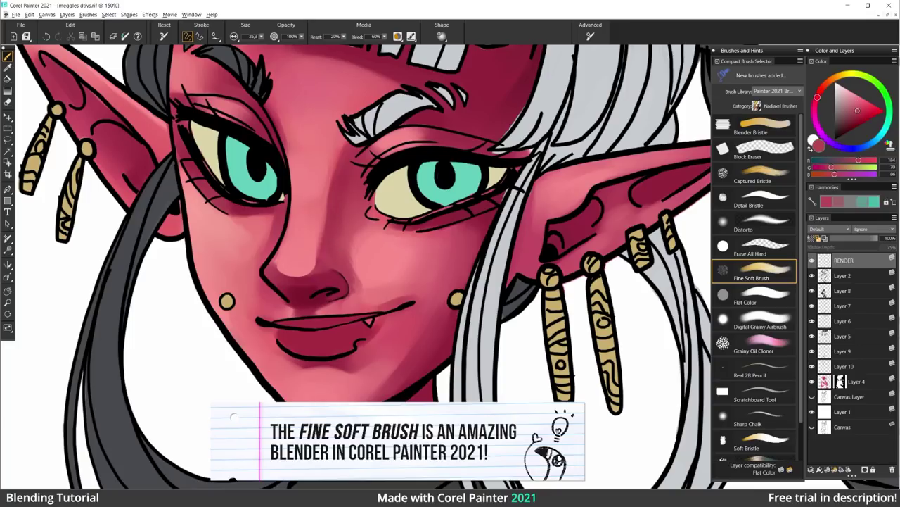
left_click_drag(346, 224, 369, 198)
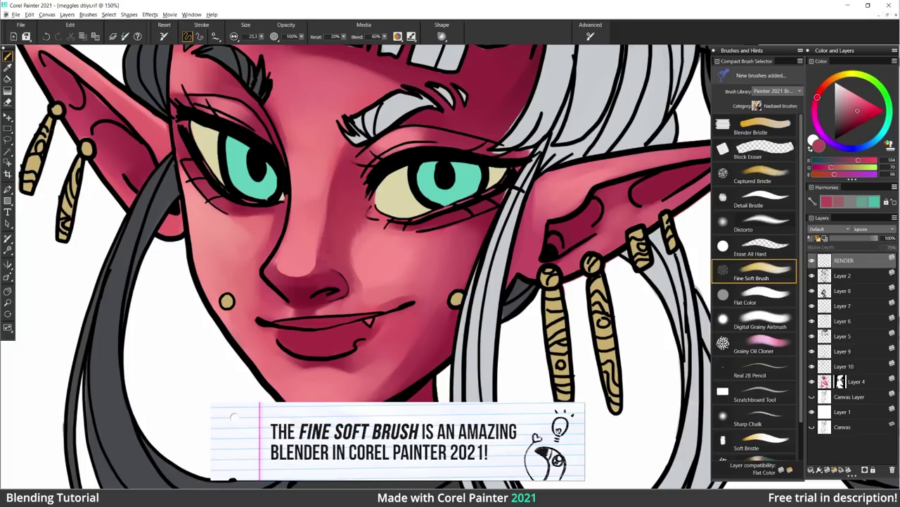
Choose a light peach-pink (RGB 255, 180, 168) and switch to the Detail Bristle.
left_click_drag(855, 100, 822, 87)
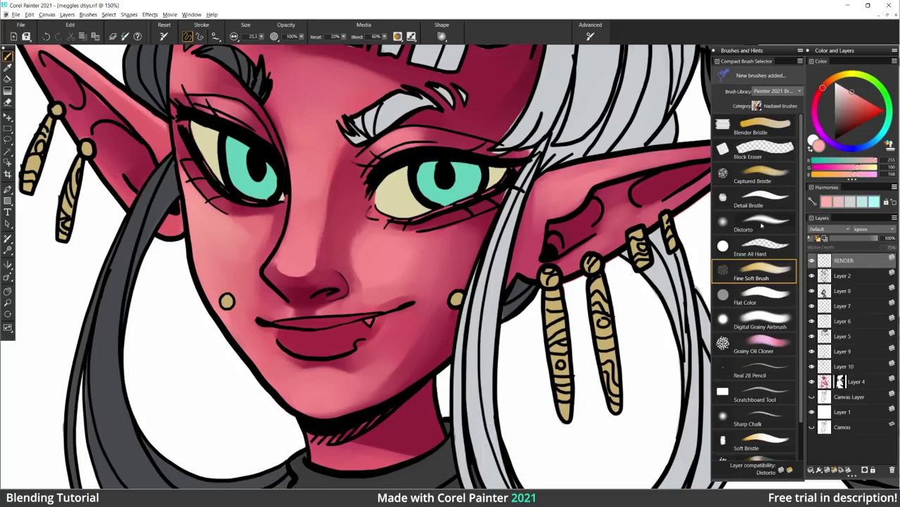
left_click(757, 198)
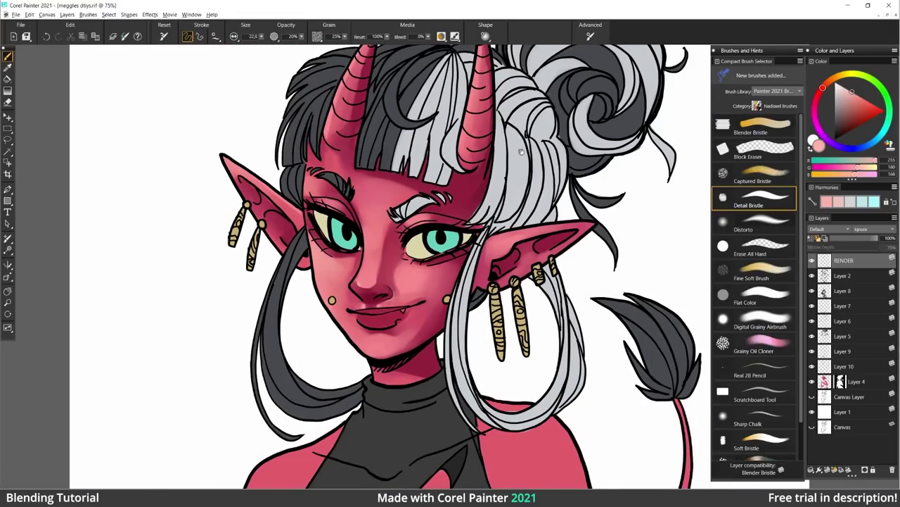
left_click_drag(523, 174, 466, 149)
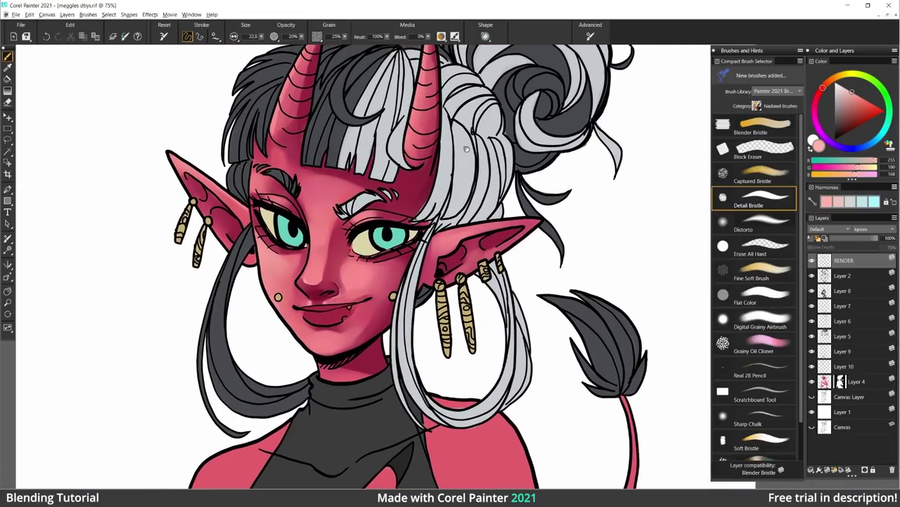